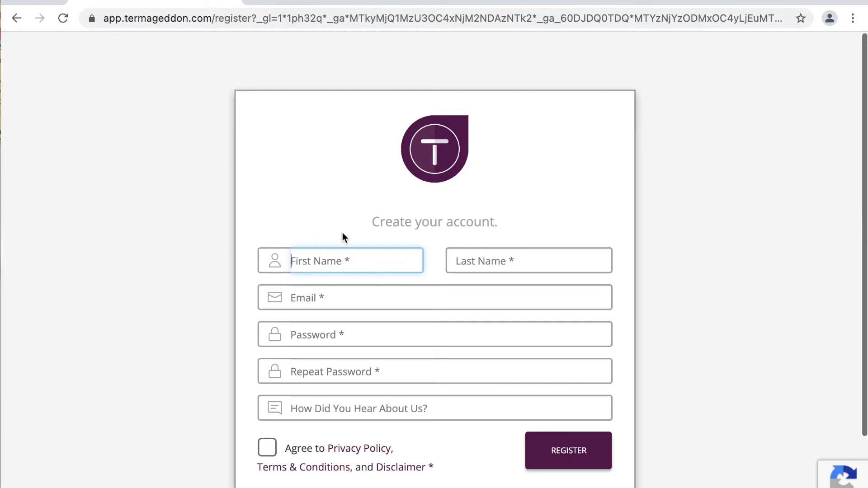
- Enter the user's first name, last name and e-mail address on the sign-up form
{"action": "type", "text": "Ron"}
{"action": "key", "text": "Tab"}
{"action": "type", "text": "Swo"}
{"action": "key", "text": "BackSpace"}
{"action": "type", "text": "anson"}
{"action": "key", "text": "Tab"}
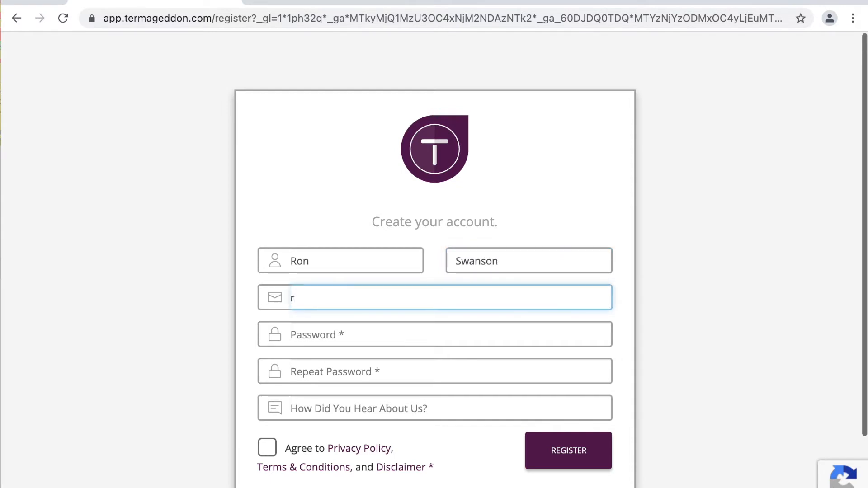
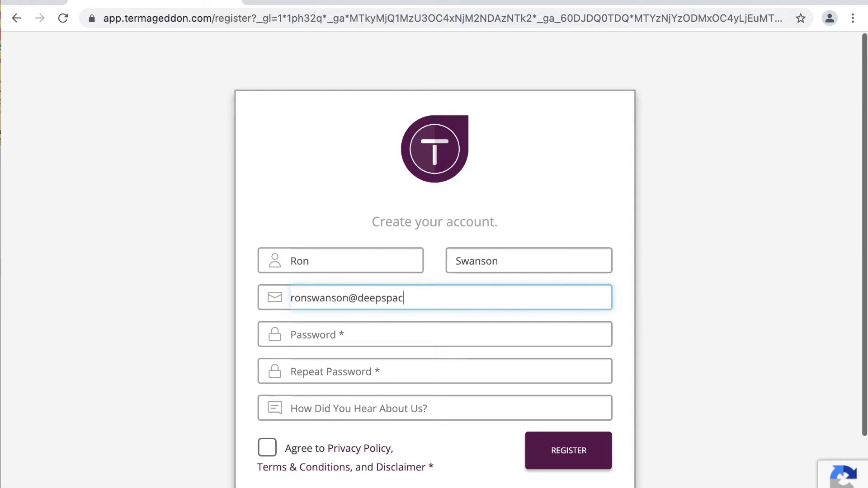
- Enter the account password twice and give 'Video' as the referral source
{"action": "key", "text": "Tab"}
{"action": "type", "text": "*******"}
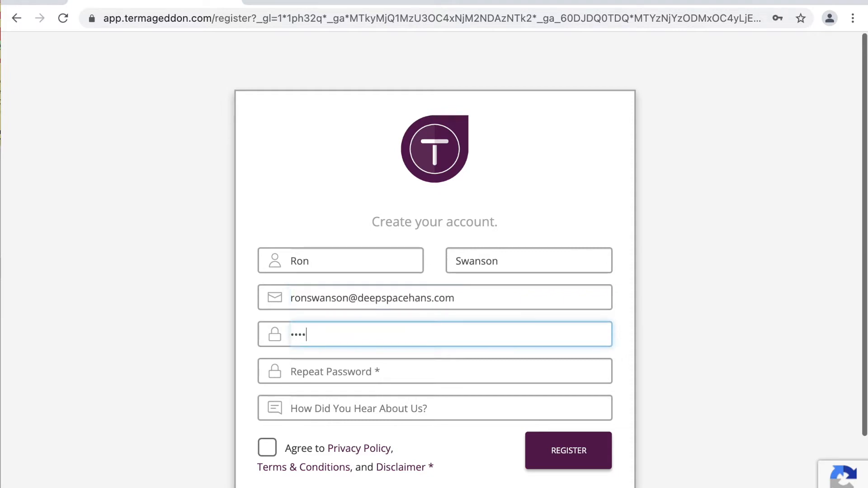
{"action": "type", "text": "*"}
{"action": "key", "text": "Tab"}
{"action": "type", "text": "*******"}
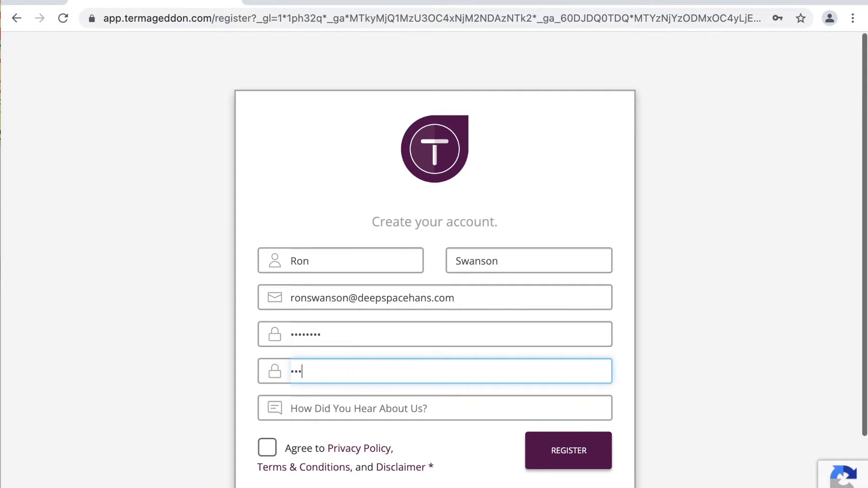
{"action": "type", "text": "*"}
{"action": "key", "text": "Tab"}
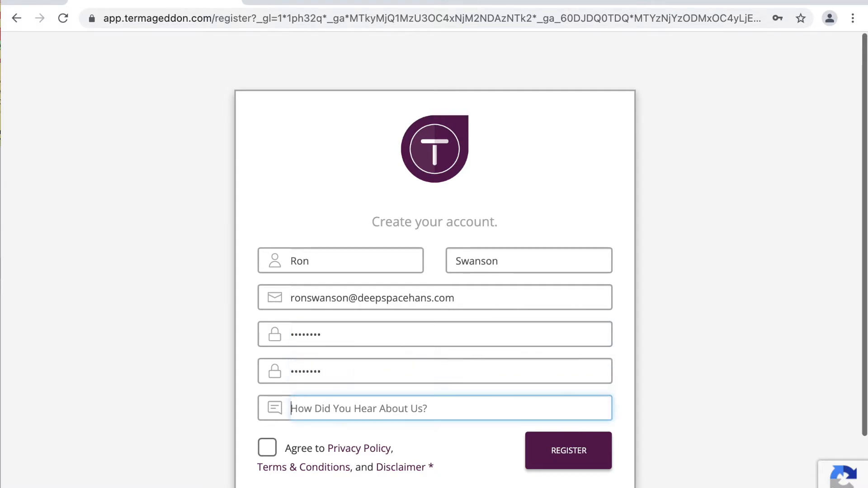
{"action": "type", "text": "Video"}
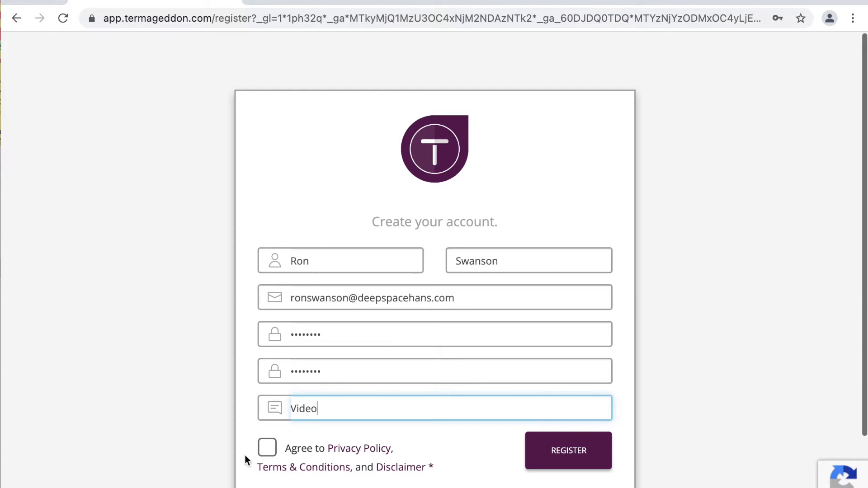
- Agree to the privacy policy and terms, then submit the registration
{"action": "left_click", "coordinate": [262, 450]}
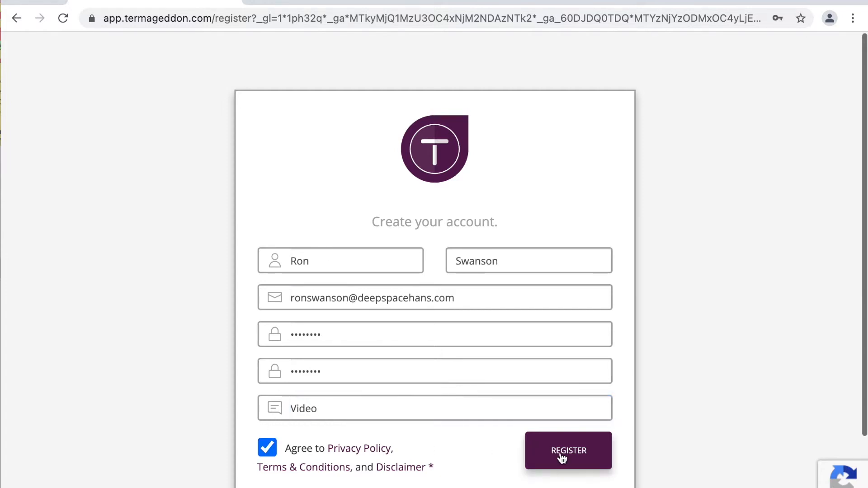
{"action": "double_click", "coordinate": [496, 291]}
{"action": "triple_click", "coordinate": [496, 290]}
{"action": "left_click", "coordinate": [619, 323]}
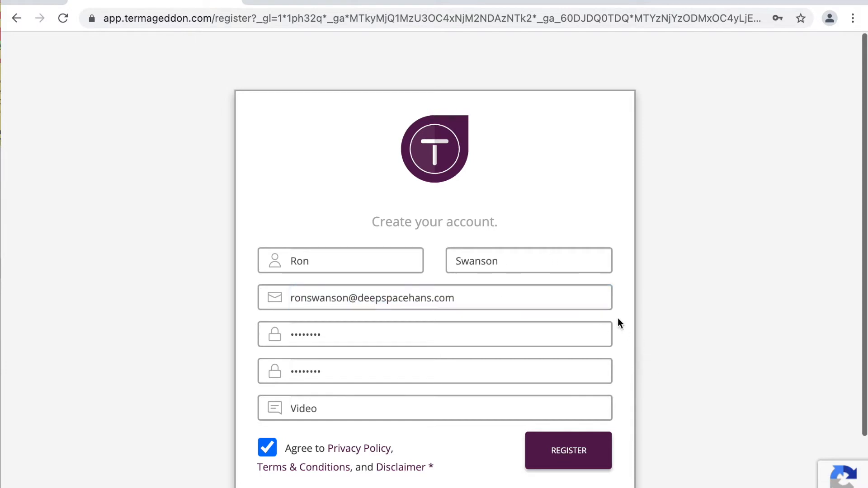
{"action": "left_click", "coordinate": [581, 449]}
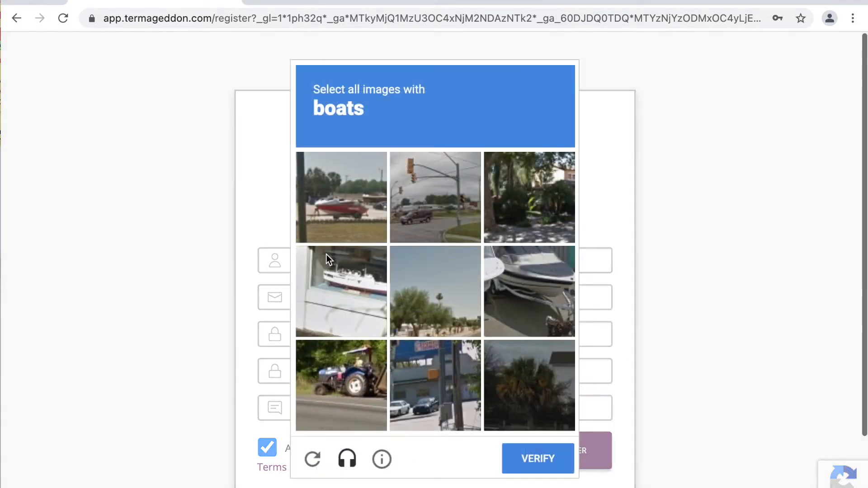
- Mark the three boat pictures to pass verification, then dismiss Chrome's save-password offer
{"action": "left_click", "coordinate": [346, 196]}
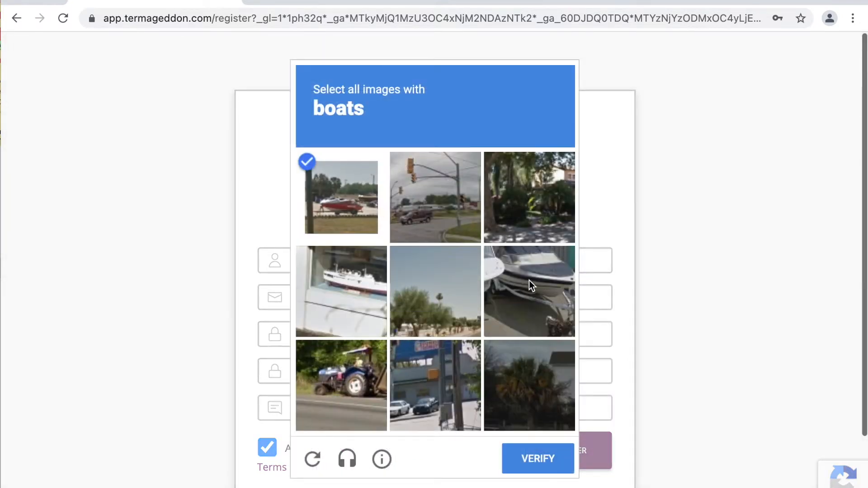
{"action": "left_click", "coordinate": [548, 275]}
{"action": "left_click", "coordinate": [351, 288]}
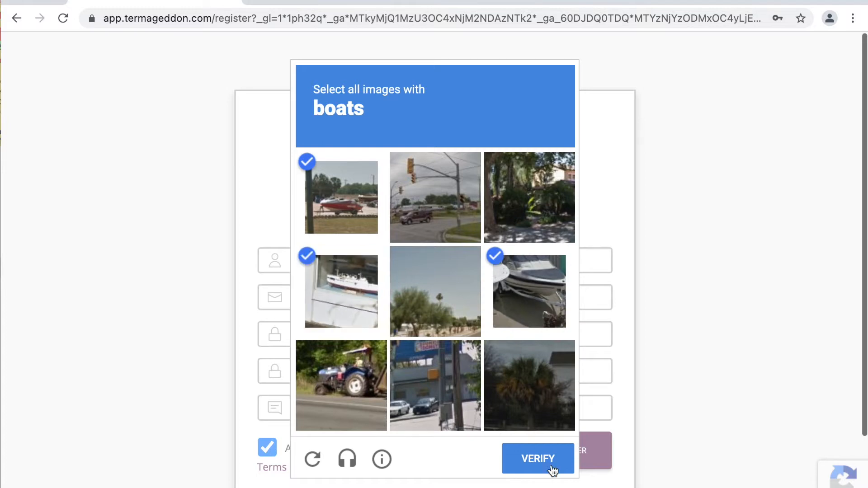
{"action": "left_click", "coordinate": [525, 455]}
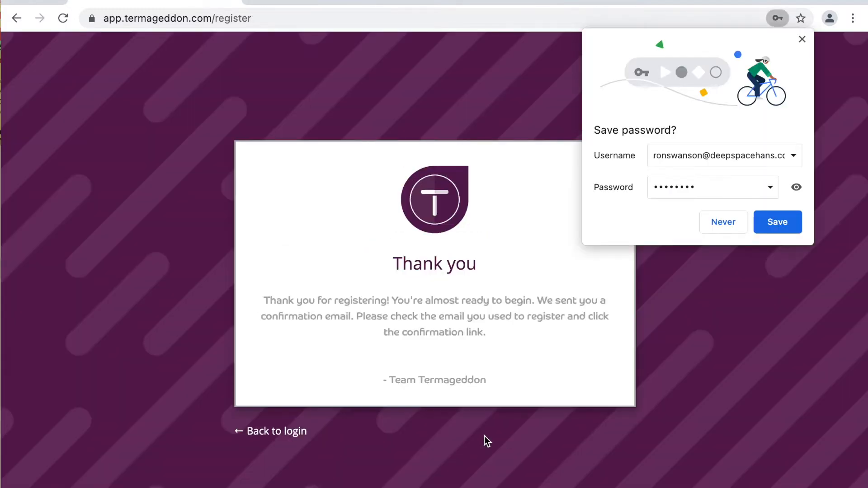
{"action": "left_click", "coordinate": [802, 39]}
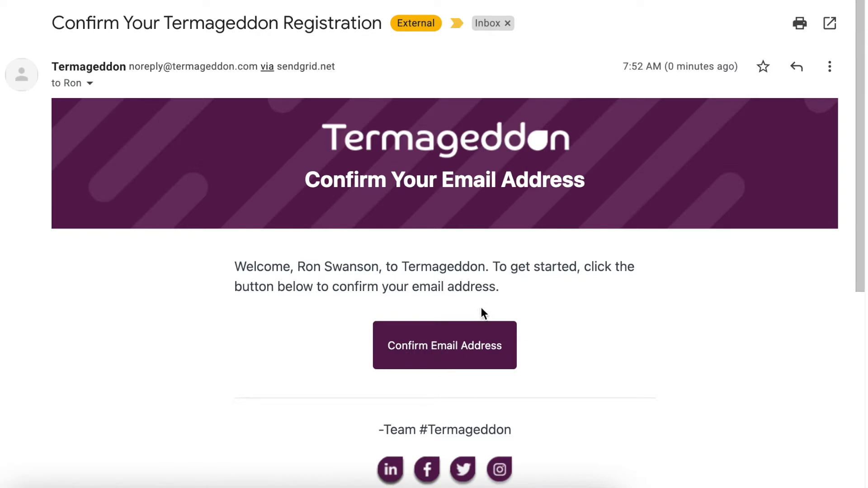
- Confirm the e-mail address, then go via Account Settings to Payment Information
{"action": "left_click", "coordinate": [467, 351]}
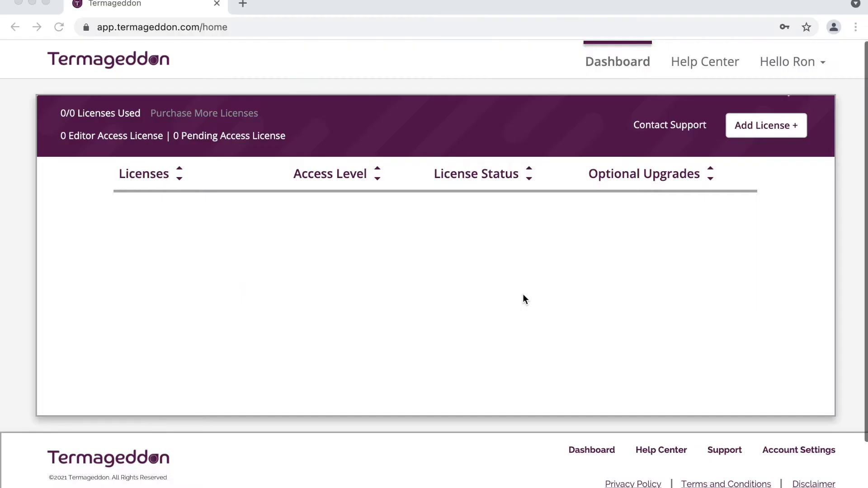
{"action": "left_click", "coordinate": [802, 66]}
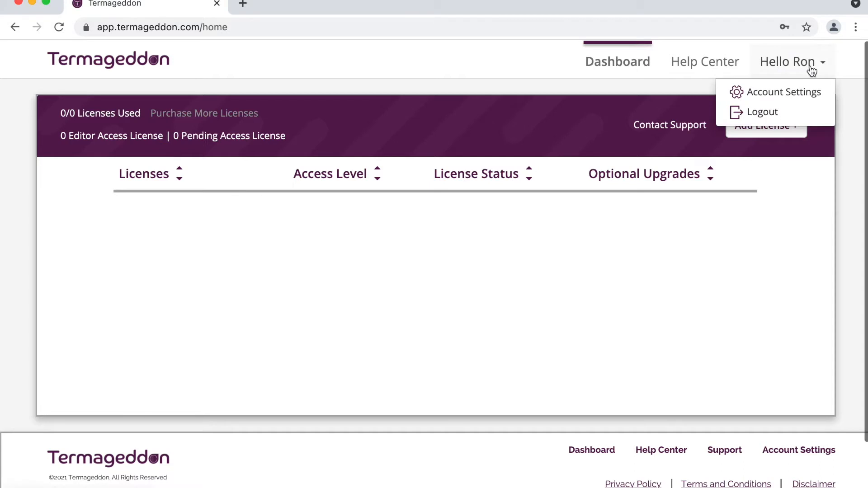
{"action": "left_click", "coordinate": [787, 94]}
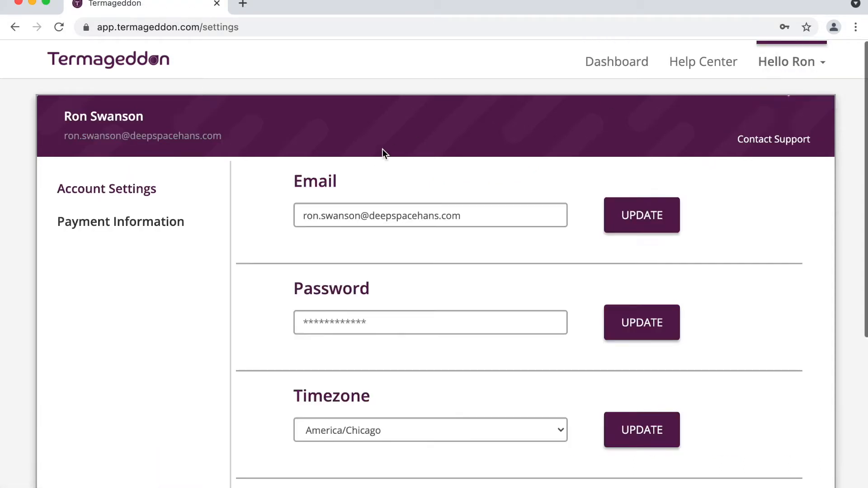
{"action": "left_click", "coordinate": [181, 230]}
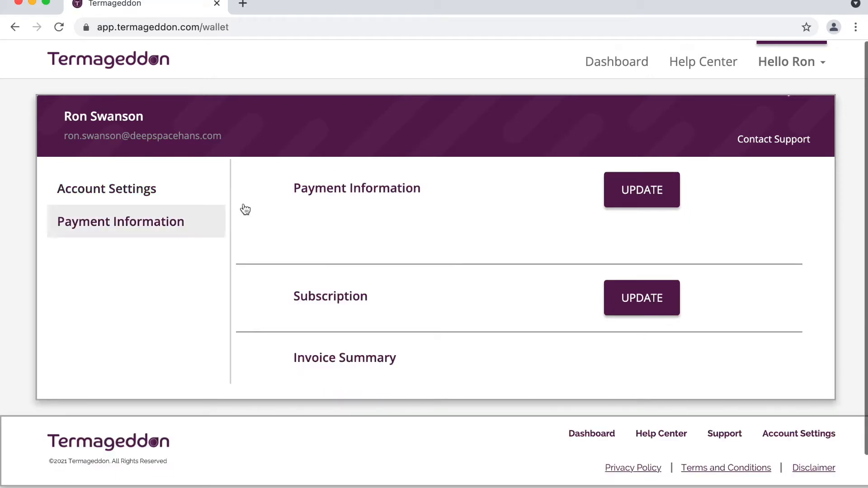
- Update the payment method with new card details and continue
{"action": "left_click", "coordinate": [630, 203]}
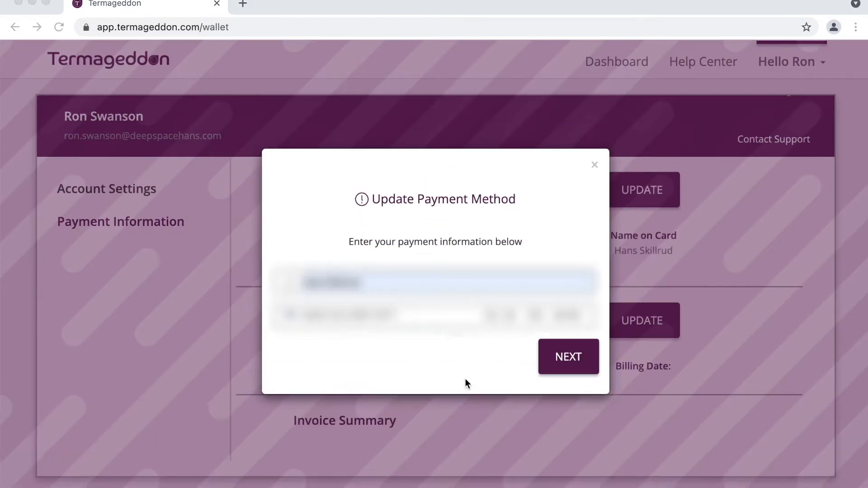
{"action": "left_click", "coordinate": [555, 366]}
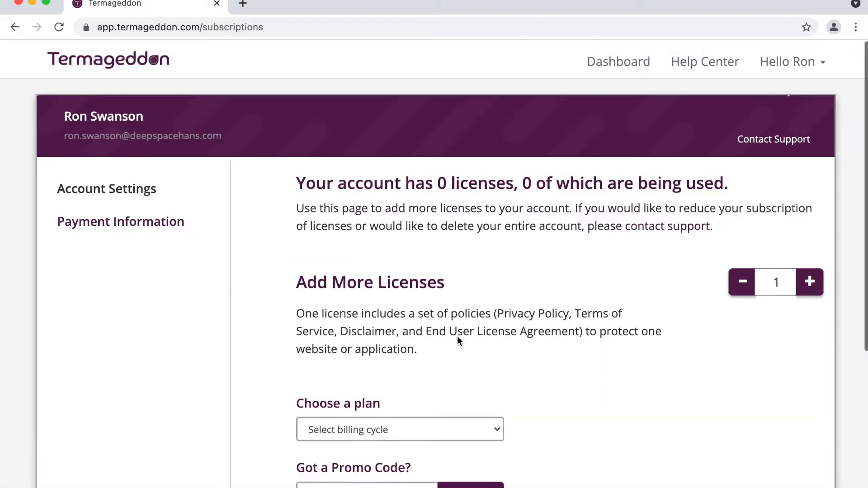
- Choose the Yearly $99.00 per license billing cycle for one additional license
{"action": "scroll", "coordinate": [457, 335], "scroll_direction": "down", "scroll_amount": 3}
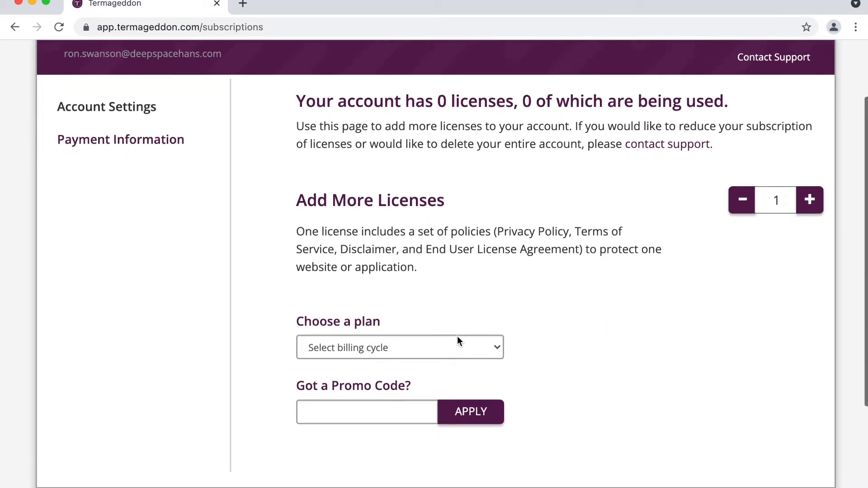
{"action": "double_click", "coordinate": [775, 197]}
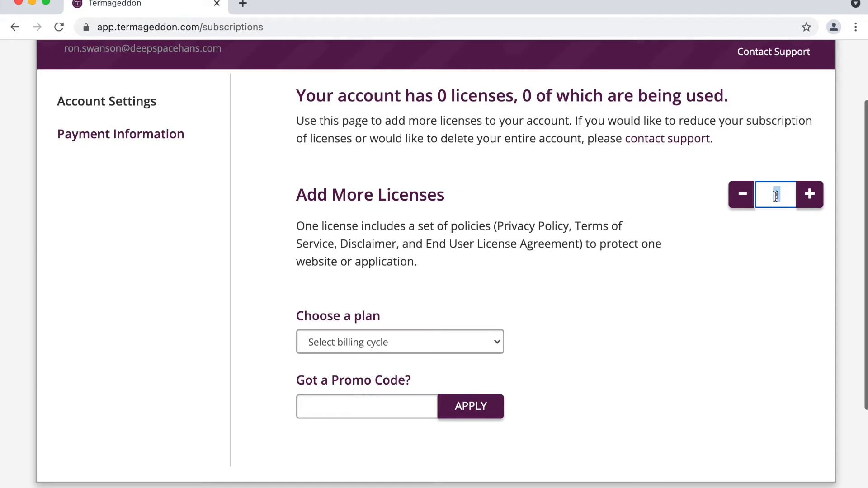
{"action": "left_click", "coordinate": [481, 273]}
{"action": "left_click_drag", "start_coordinate": [297, 226], "coordinate": [508, 244]}
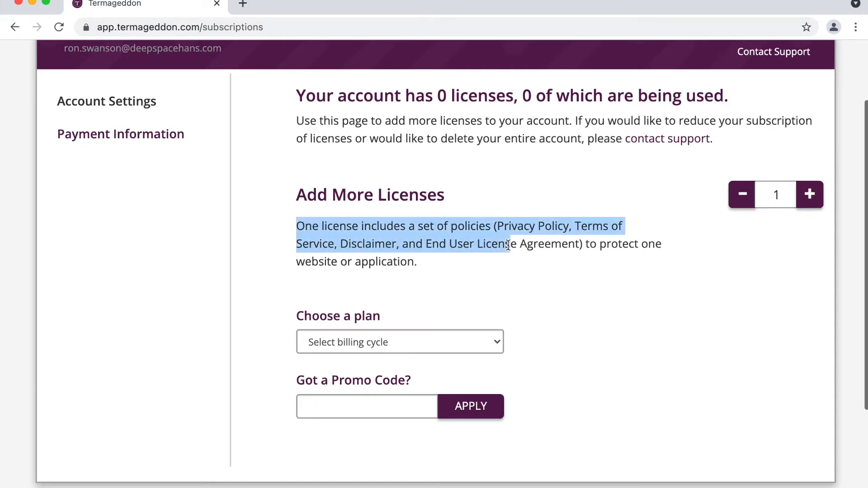
{"action": "scroll", "coordinate": [547, 244], "scroll_direction": "down", "scroll_amount": 1}
{"action": "left_click", "coordinate": [548, 248]}
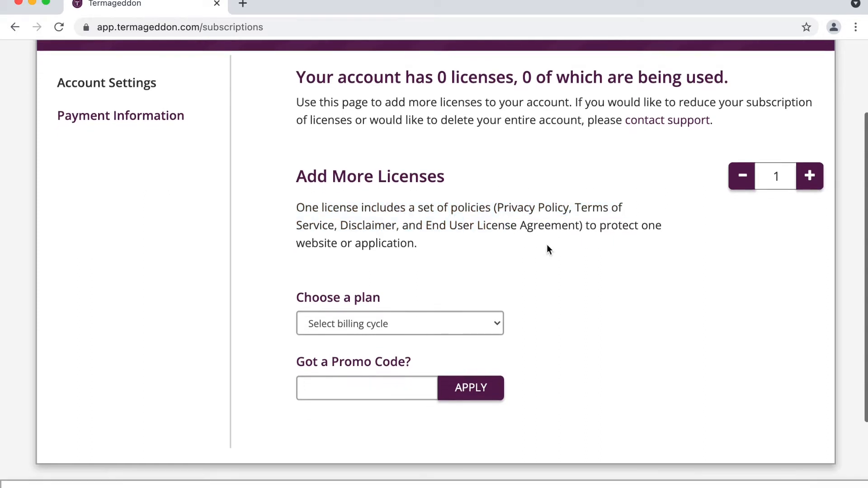
{"action": "double_click", "coordinate": [776, 169]}
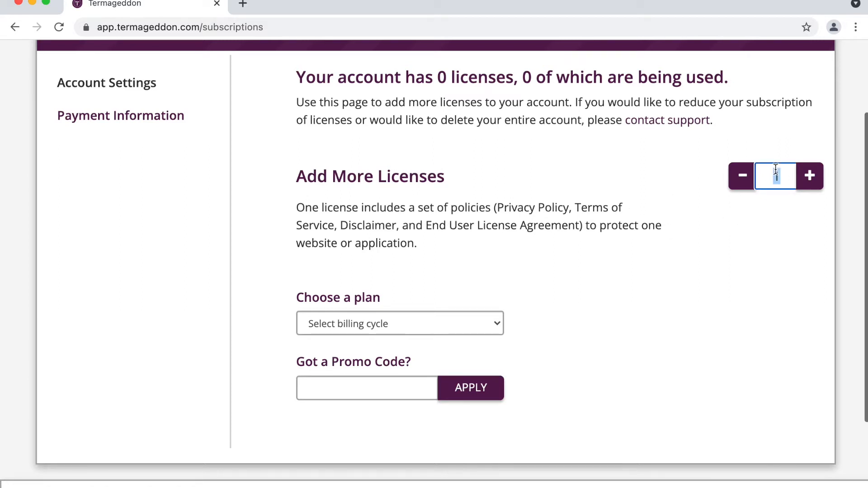
{"action": "left_click", "coordinate": [406, 318]}
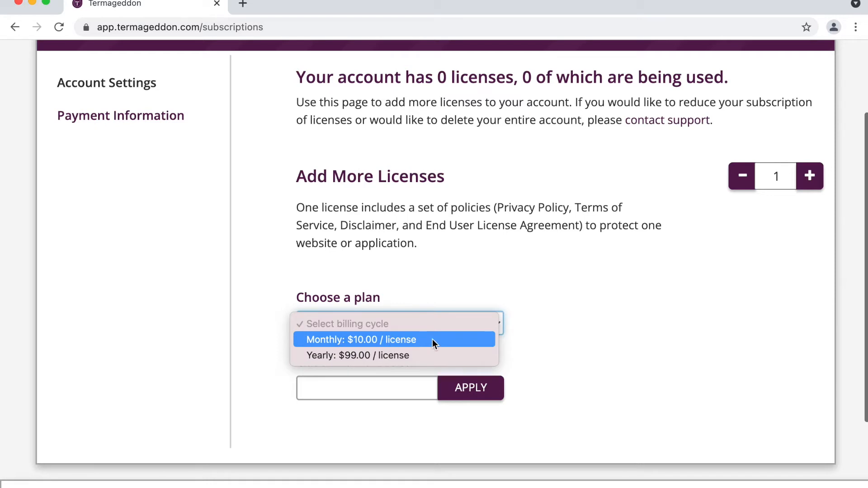
{"action": "left_click", "coordinate": [403, 358]}
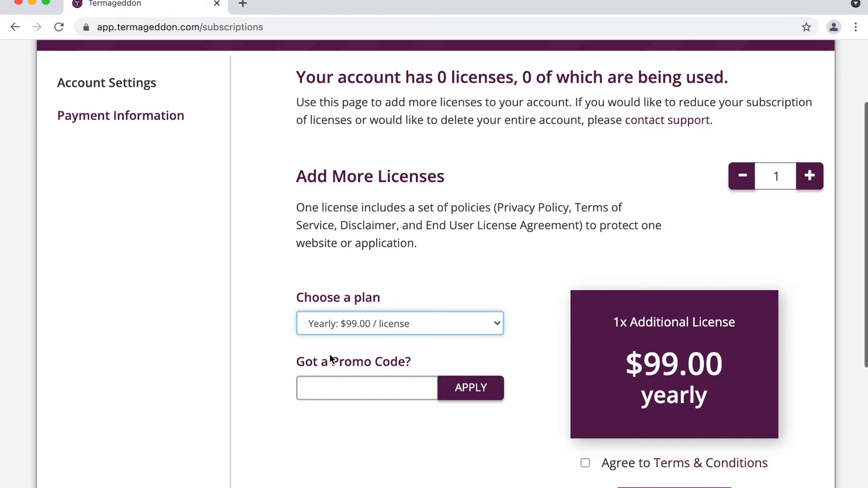
- Agree to the Terms & Conditions and make the payment
{"action": "scroll", "coordinate": [331, 357], "scroll_direction": "down", "scroll_amount": 1}
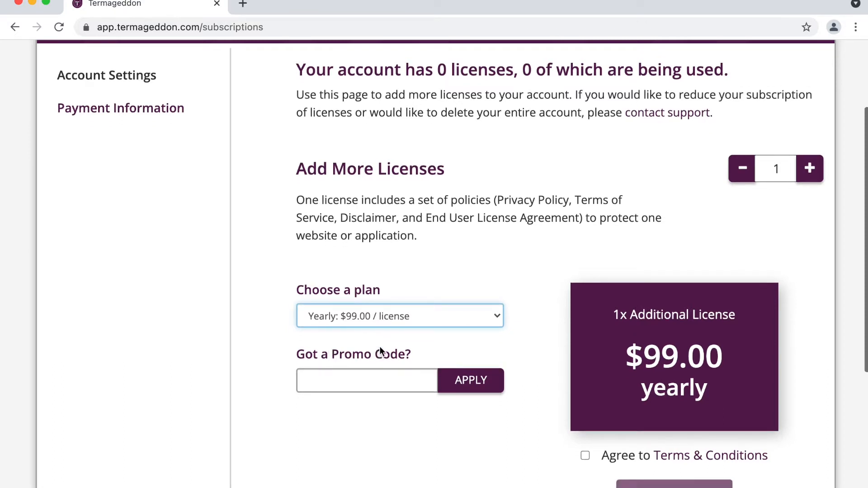
{"action": "left_click", "coordinate": [351, 380]}
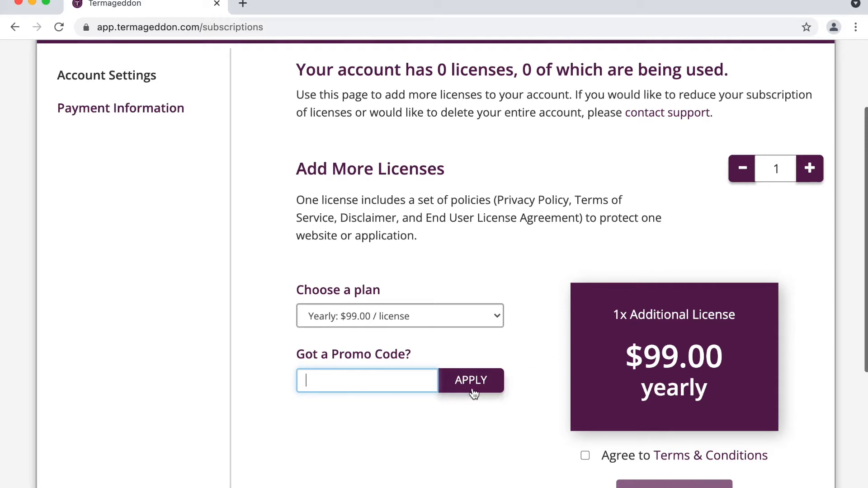
{"action": "scroll", "coordinate": [474, 392], "scroll_direction": "down", "scroll_amount": 3}
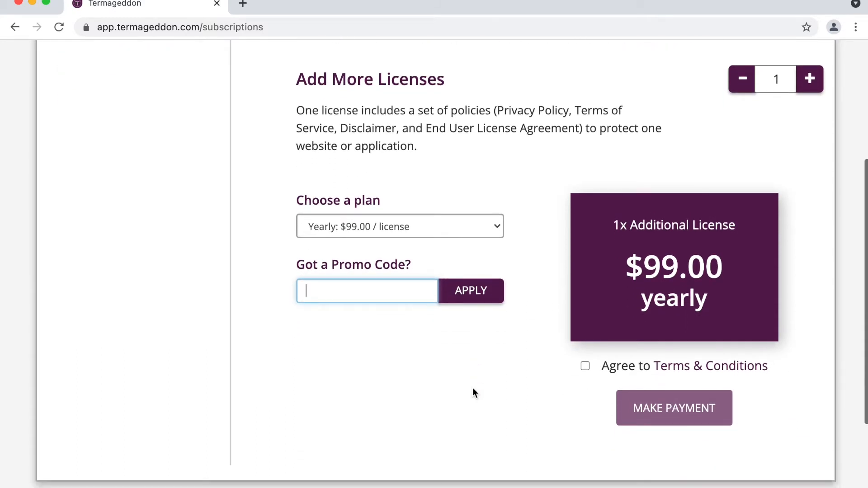
{"action": "left_click", "coordinate": [606, 370]}
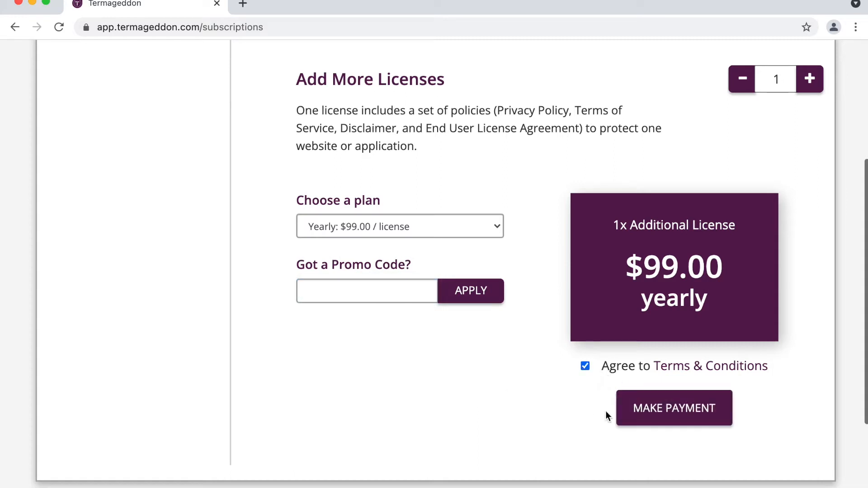
{"action": "left_click", "coordinate": [649, 412]}
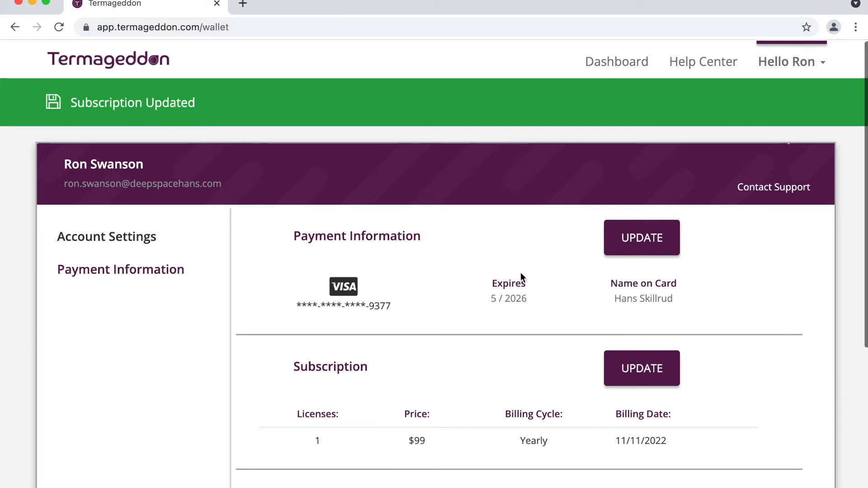
- Review the Subscription billing cycle and Invoice Summary, then return to the Dashboard
{"action": "scroll", "coordinate": [520, 273], "scroll_direction": "down", "scroll_amount": 3}
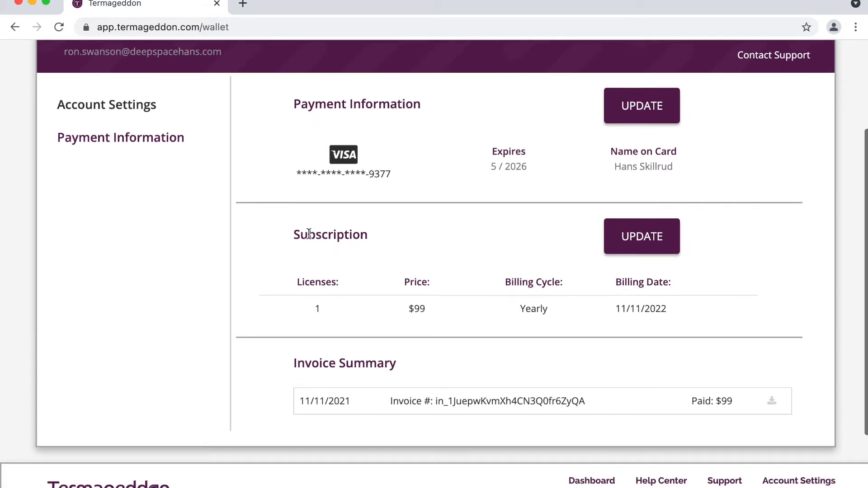
{"action": "double_click", "coordinate": [294, 234]}
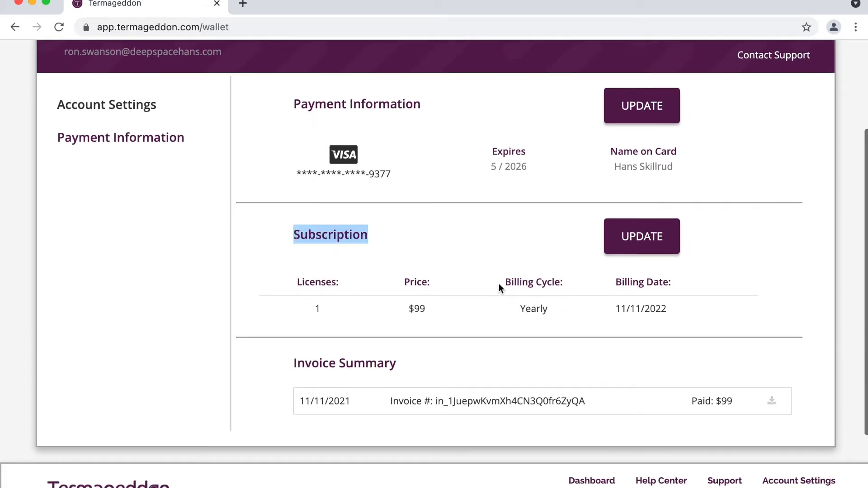
{"action": "triple_click", "coordinate": [506, 278]}
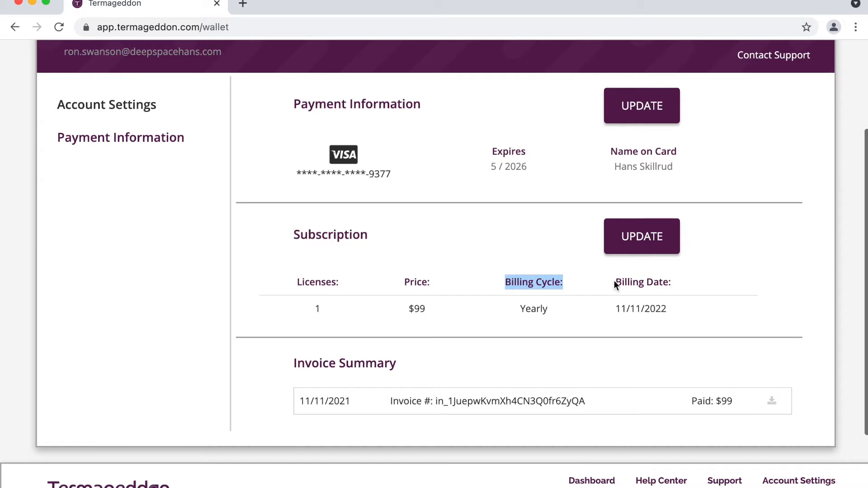
{"action": "triple_click", "coordinate": [644, 279]}
{"action": "triple_click", "coordinate": [353, 364]}
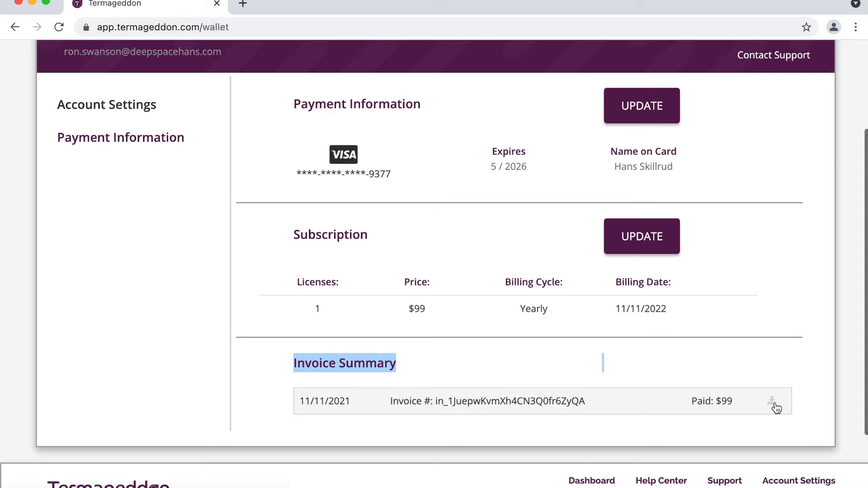
{"action": "left_click", "coordinate": [609, 367]}
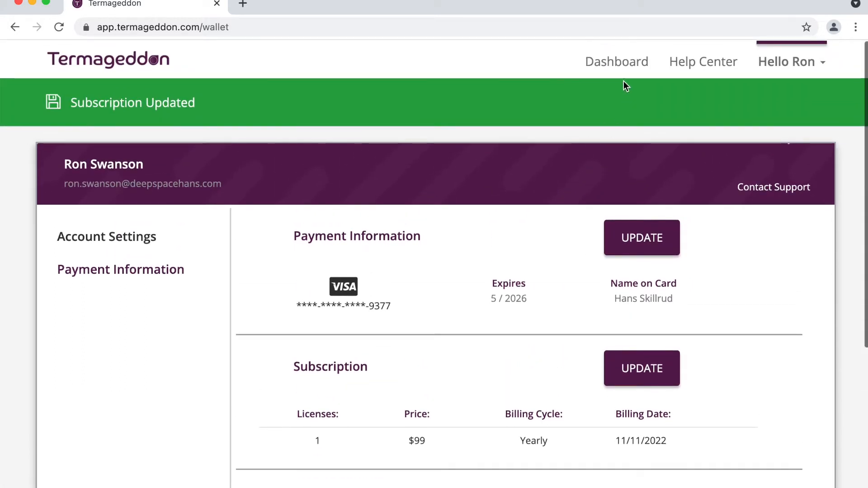
{"action": "left_click", "coordinate": [619, 68]}
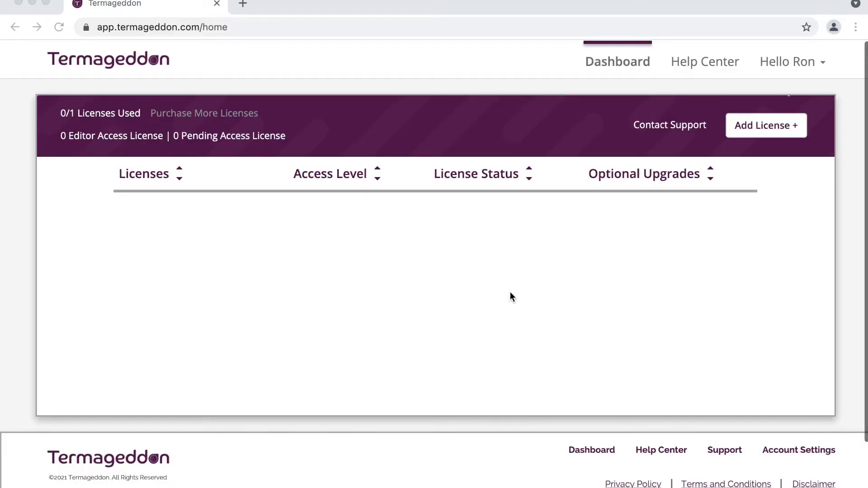
- Start a new license and name it deepspacehans.com
{"action": "left_click", "coordinate": [602, 64]}
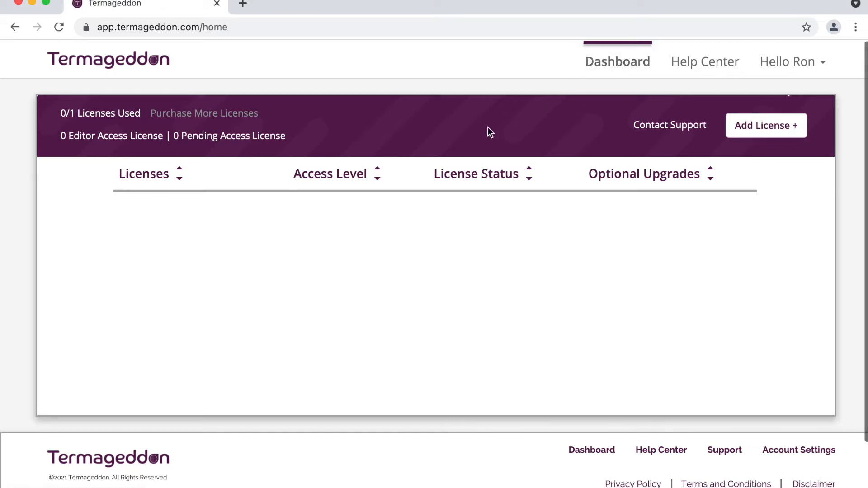
{"action": "left_click", "coordinate": [741, 137]}
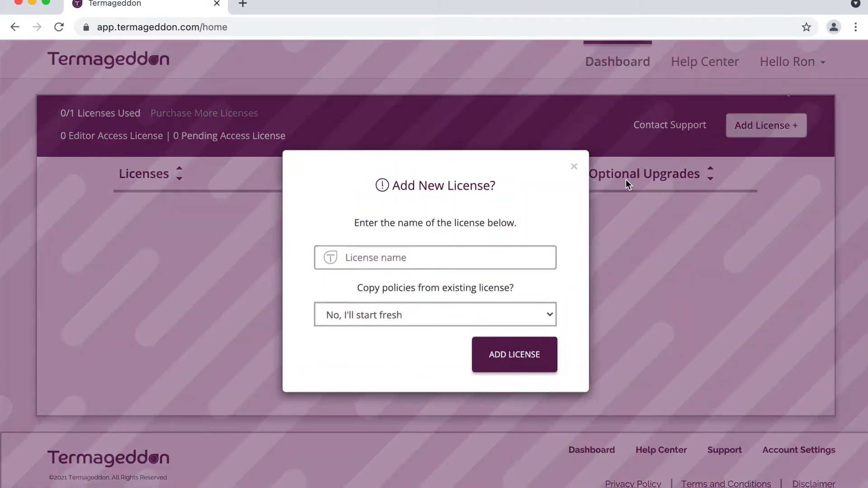
{"action": "left_click", "coordinate": [501, 257]}
{"action": "type", "text": "deeps"}
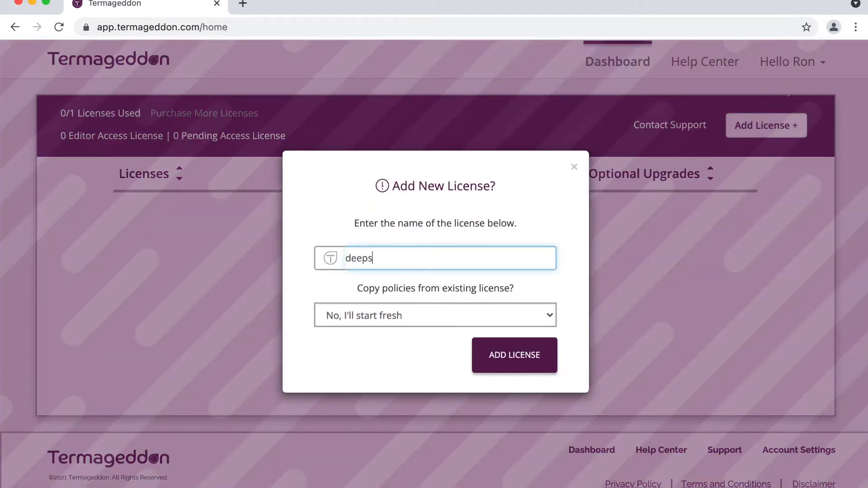
{"action": "type", "text": "pacehans.com"}
{"action": "double_click", "coordinate": [443, 257]}
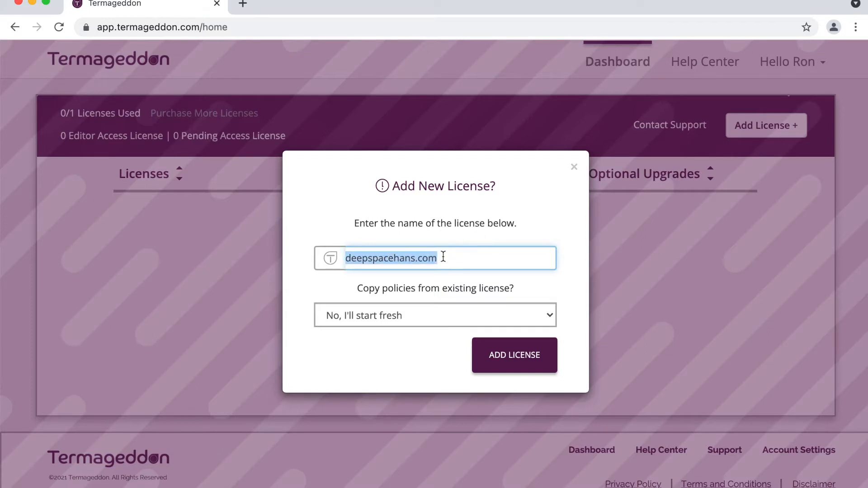
{"action": "left_click", "coordinate": [499, 233]}
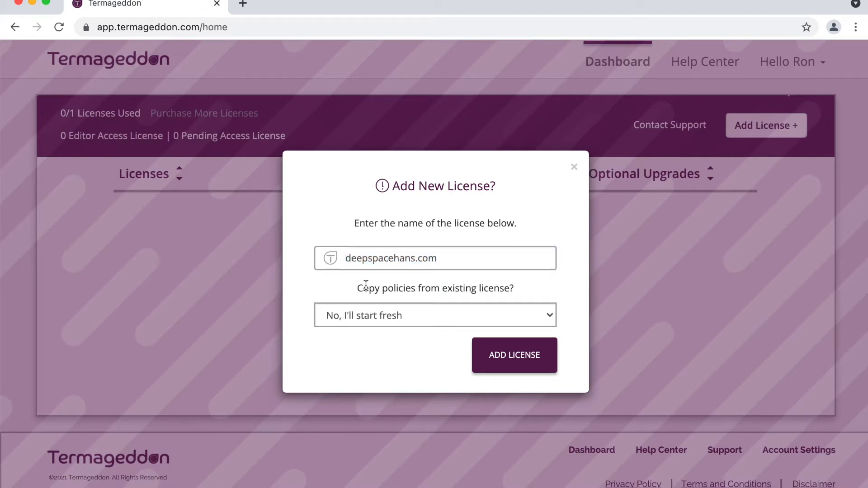
- Keep 'No, I'll start fresh' and create the license, now showing Continue Setup
{"action": "left_click", "coordinate": [400, 318]}
{"action": "left_click", "coordinate": [399, 318]}
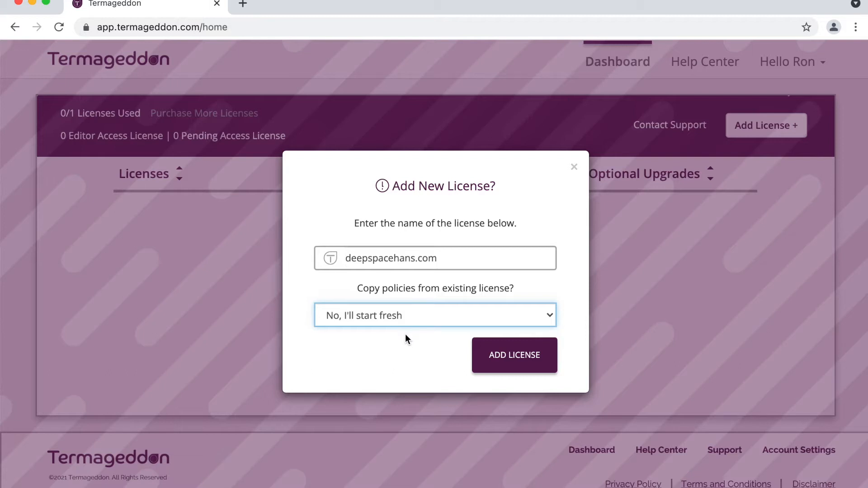
{"action": "left_click", "coordinate": [512, 364]}
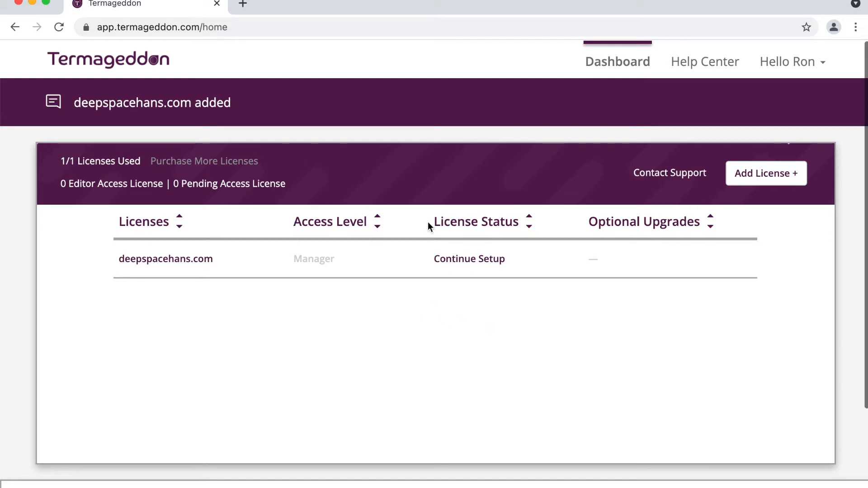
{"action": "left_click_drag", "start_coordinate": [438, 221], "coordinate": [516, 224]}
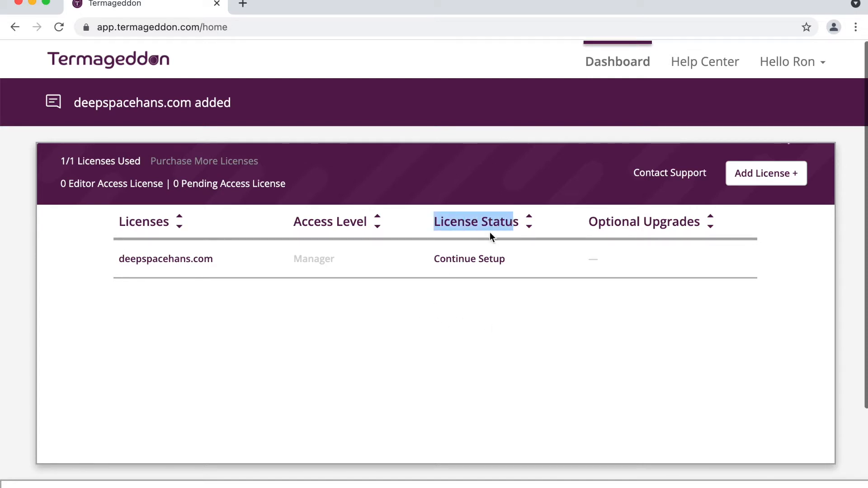
{"action": "left_click", "coordinate": [489, 226]}
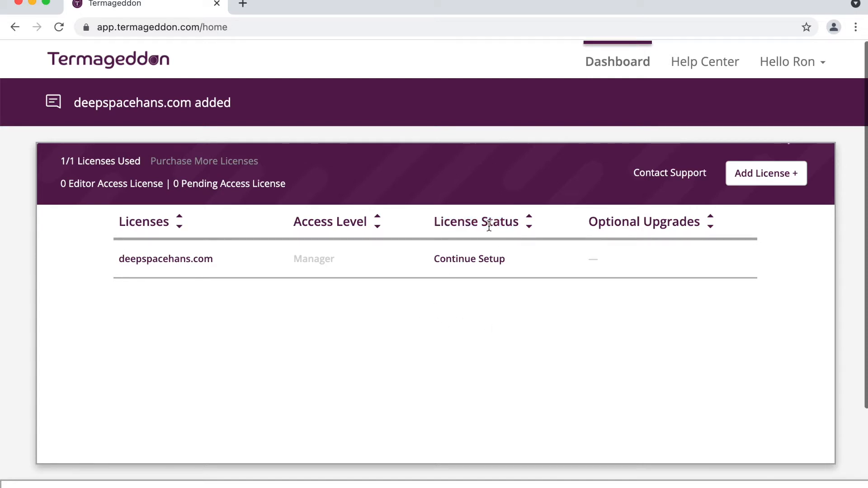
- Mark the license as a website with URL deepspacehans.com
{"action": "left_click", "coordinate": [469, 259]}
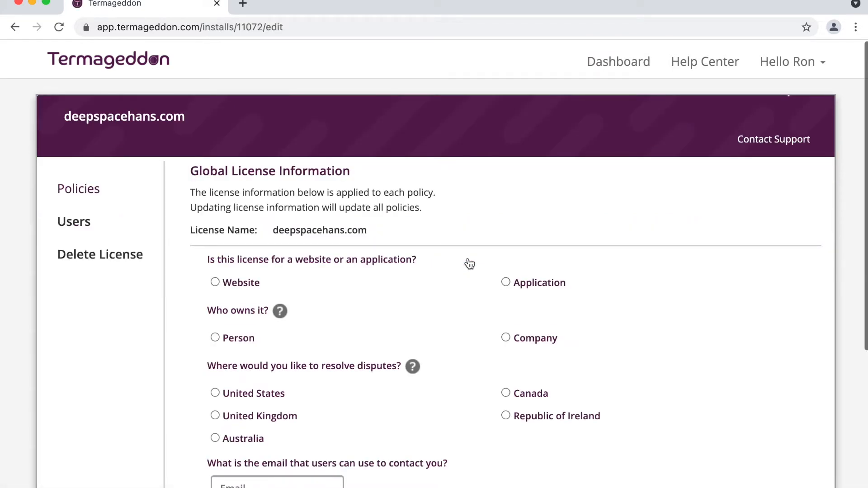
{"action": "scroll", "coordinate": [469, 264], "scroll_direction": "down", "scroll_amount": 1}
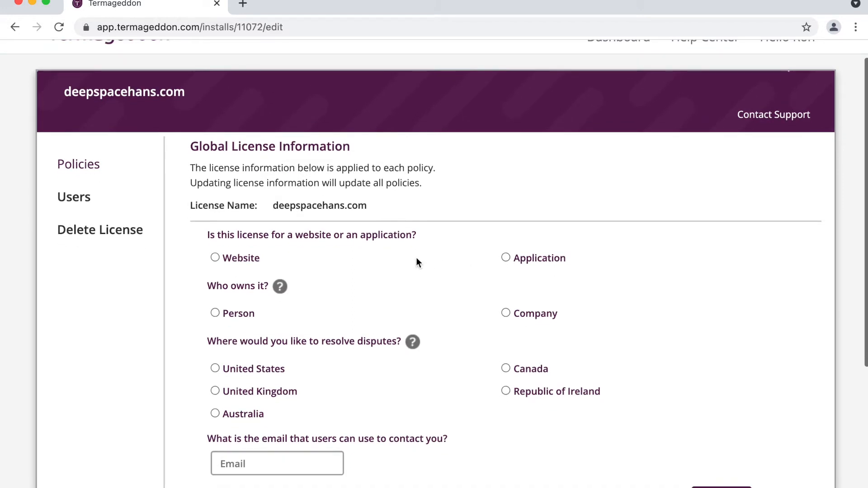
{"action": "left_click", "coordinate": [248, 257]}
{"action": "left_click", "coordinate": [253, 306]}
{"action": "type", "text": "deeps"}
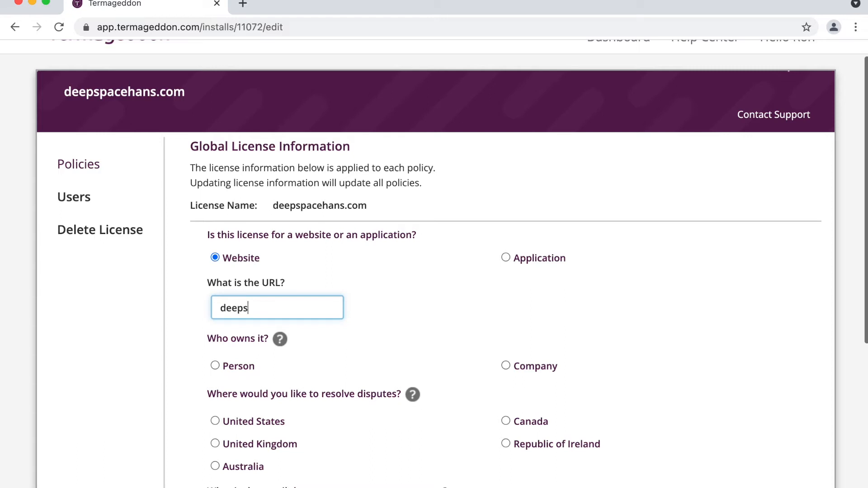
{"action": "type", "text": "pacehans.com"}
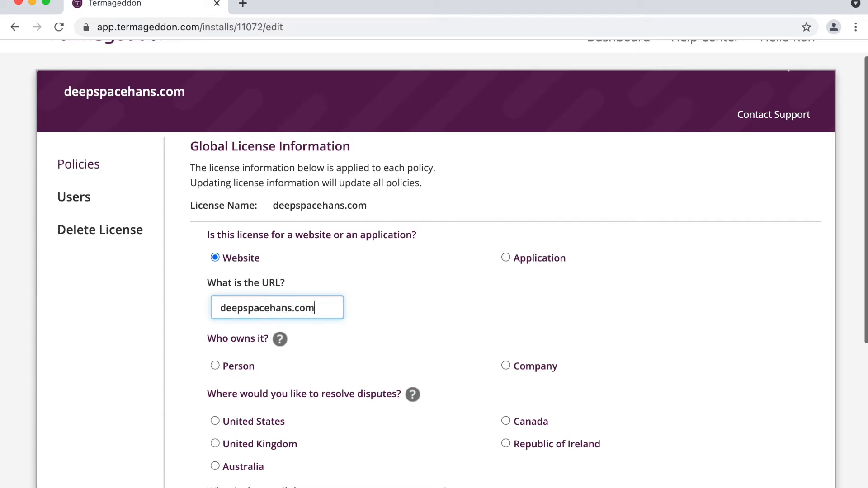
{"action": "scroll", "coordinate": [300, 278], "scroll_direction": "down", "scroll_amount": 3}
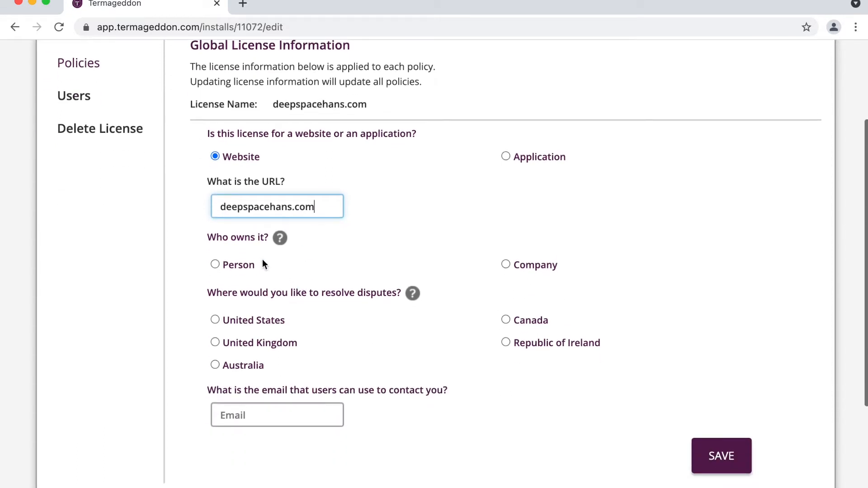
- Set the owner as a company named DeepSpaceHans LLC
{"action": "left_click", "coordinate": [526, 266]}
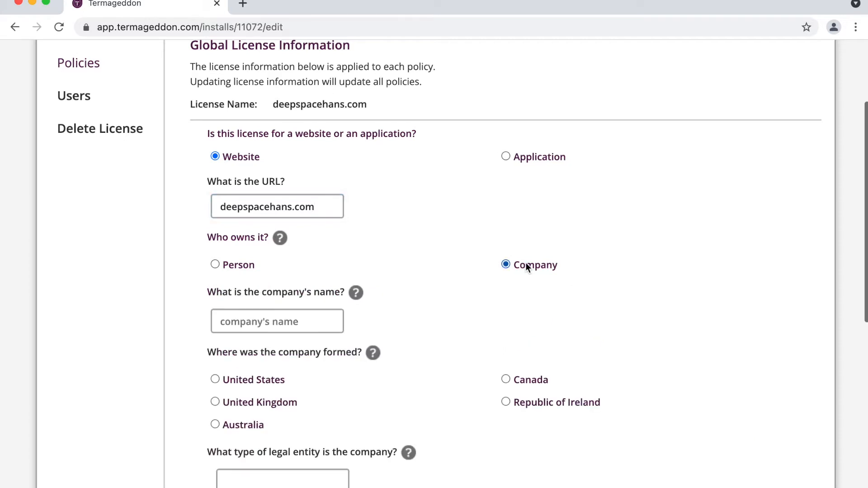
{"action": "left_click", "coordinate": [273, 317]}
{"action": "type", "text": "DeepSpaceH"}
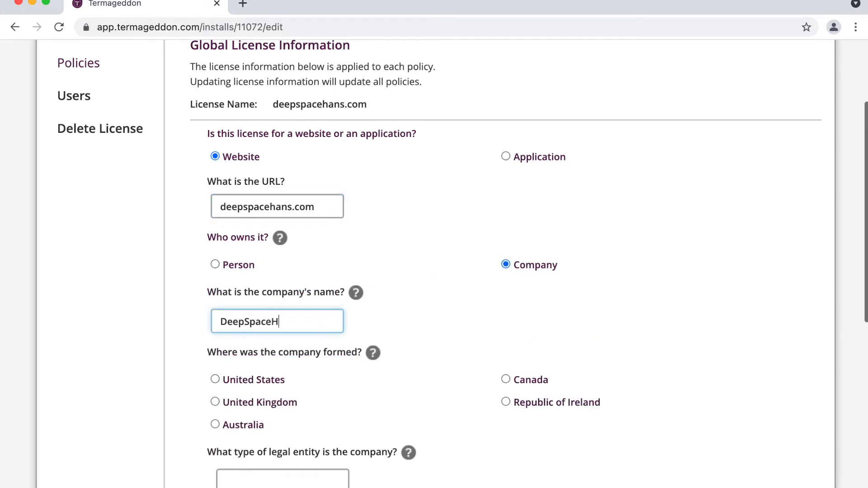
{"action": "type", "text": "ans LLC"}
{"action": "scroll", "coordinate": [330, 273], "scroll_direction": "down", "scroll_amount": 5}
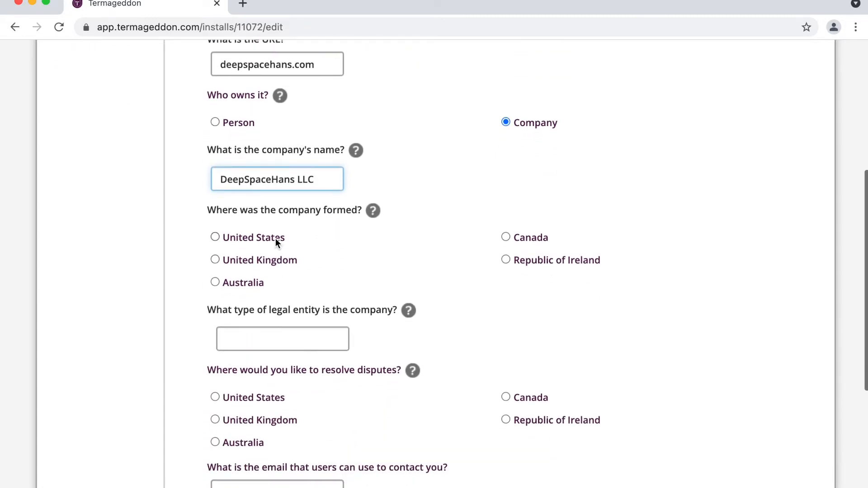
- Record formation in Delaware, United States, as a Limited Liability Company
{"action": "left_click", "coordinate": [276, 238]}
{"action": "left_click", "coordinate": [253, 329]}
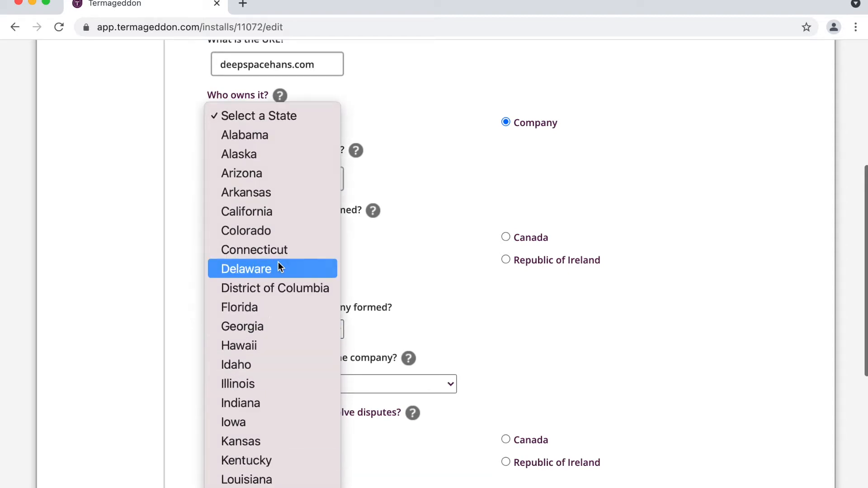
{"action": "left_click", "coordinate": [279, 267]}
{"action": "scroll", "coordinate": [367, 264], "scroll_direction": "down", "scroll_amount": 3}
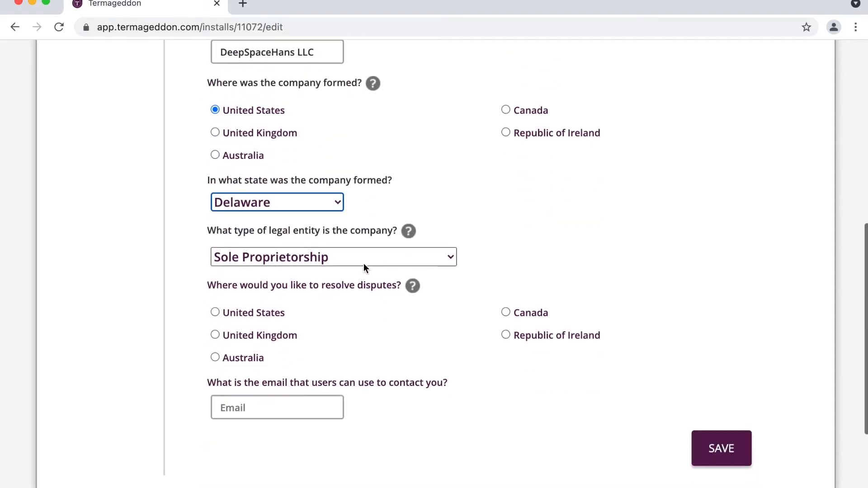
{"action": "left_click", "coordinate": [338, 255]}
{"action": "left_click", "coordinate": [323, 315]}
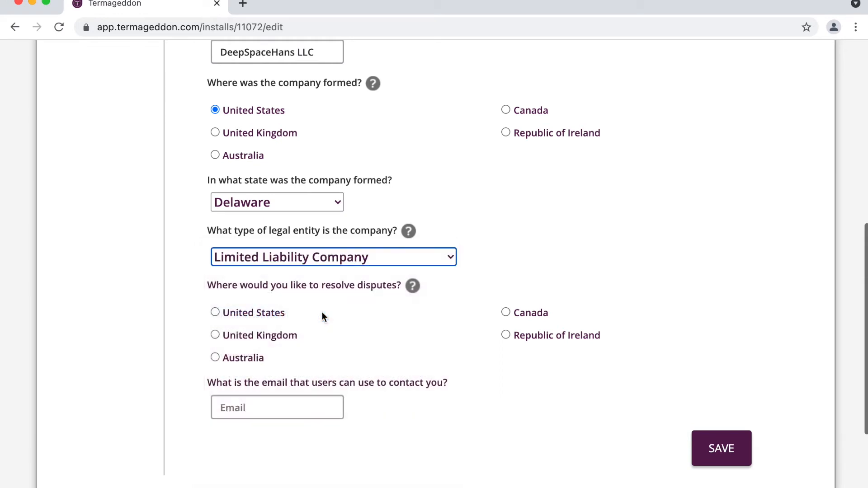
{"action": "left_click", "coordinate": [353, 280]}
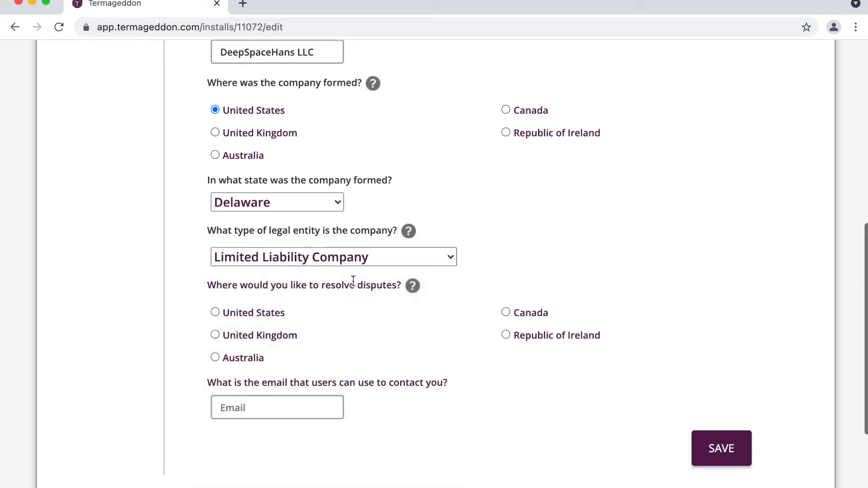
{"action": "scroll", "coordinate": [353, 280], "scroll_direction": "down", "scroll_amount": 3}
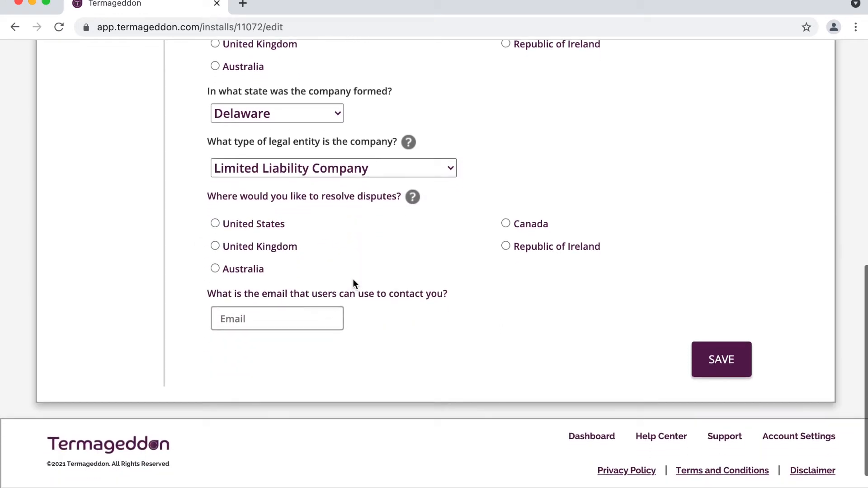
- Set dispute resolution to the United States, Illinois, Cook County
{"action": "left_click", "coordinate": [267, 224]}
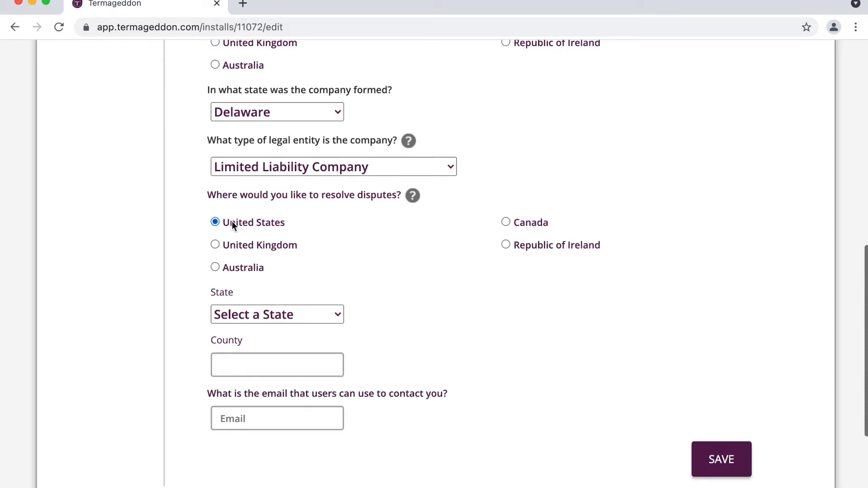
{"action": "left_click", "coordinate": [250, 316]}
{"action": "scroll", "coordinate": [261, 424], "scroll_direction": "down", "scroll_amount": 5}
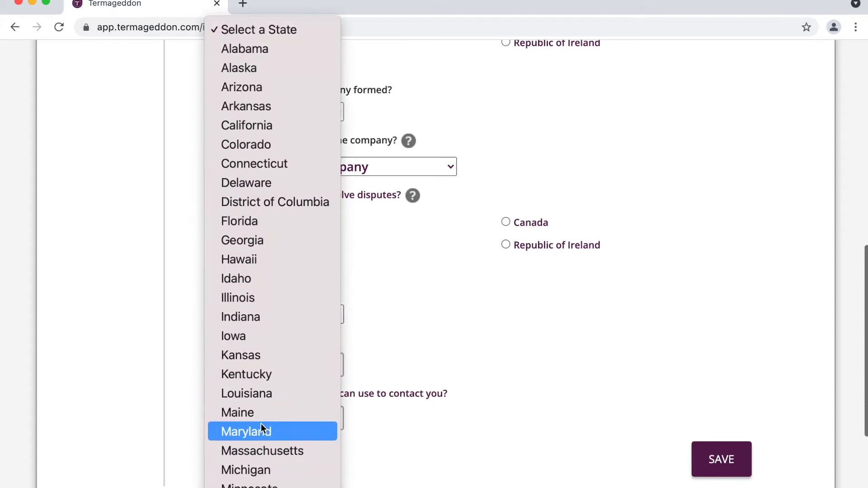
{"action": "left_click", "coordinate": [270, 300]}
{"action": "left_click", "coordinate": [265, 357]}
{"action": "type", "text": "Cook"}
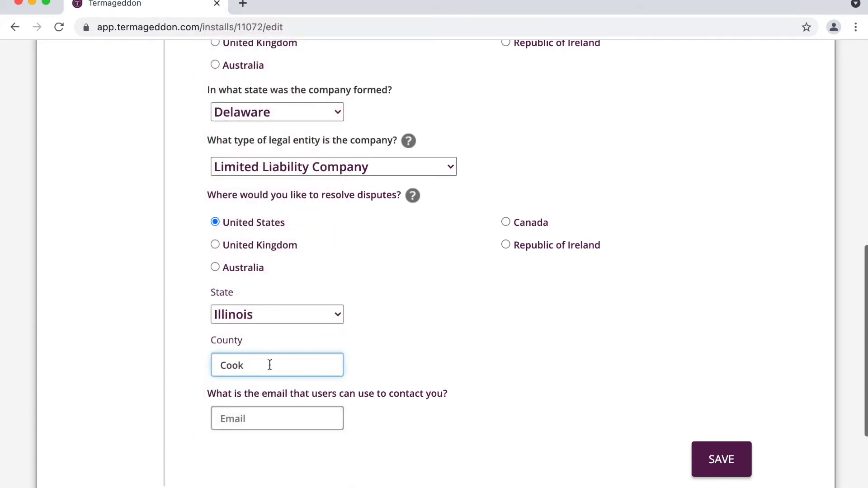
{"action": "left_click", "coordinate": [329, 398]}
{"action": "scroll", "coordinate": [329, 397], "scroll_direction": "down", "scroll_amount": 1}
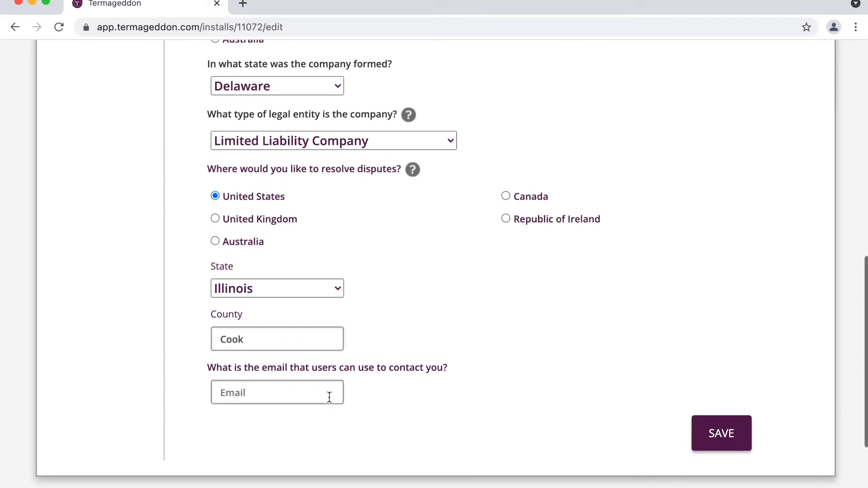
- Enter the company contact e-mail for users and save the license answers
{"action": "left_click", "coordinate": [322, 394]}
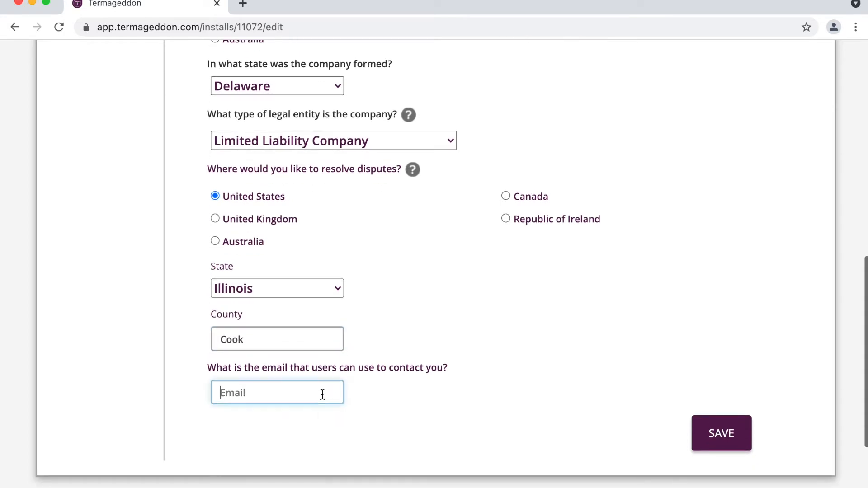
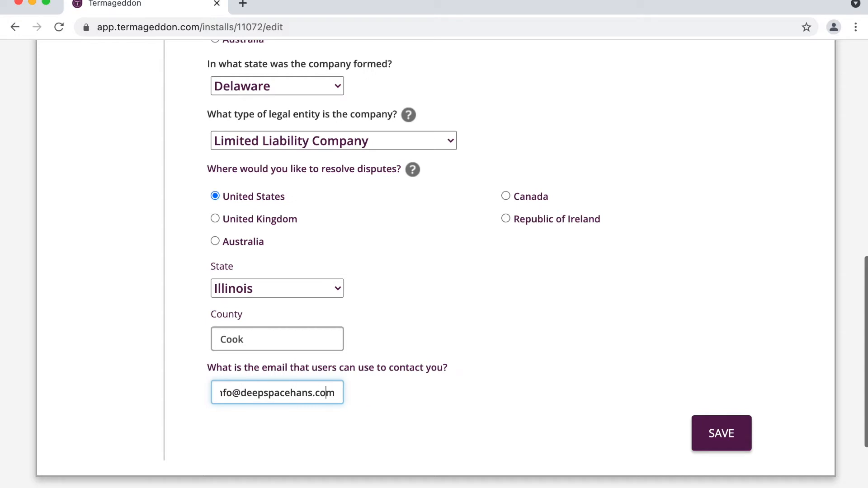
{"action": "key", "text": "Left"}
{"action": "key", "text": "Left"}
{"action": "key", "text": "Left"}
{"action": "key", "text": "Left"}
{"action": "key", "text": "Left"}
{"action": "key", "text": "Left"}
{"action": "key", "text": "Left"}
{"action": "key", "text": "Left"}
{"action": "key", "text": "Left"}
{"action": "scroll", "coordinate": [403, 366], "scroll_direction": "up", "scroll_amount": 2}
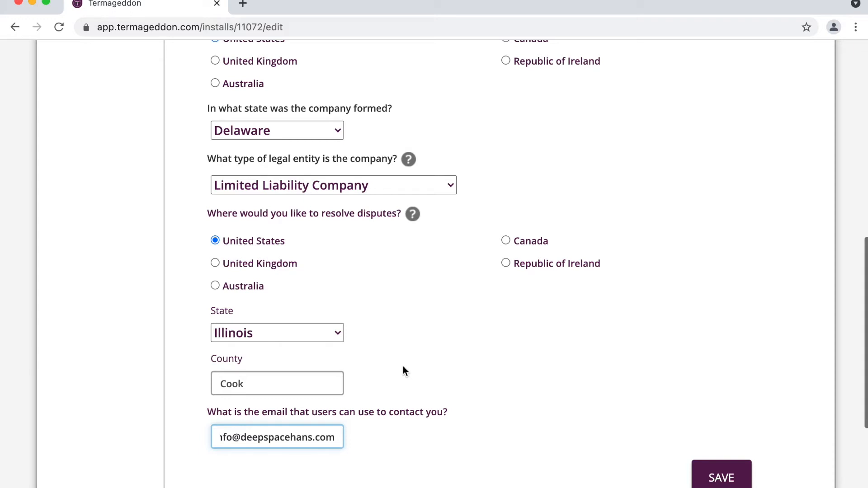
{"action": "scroll", "coordinate": [500, 405], "scroll_direction": "down", "scroll_amount": 1}
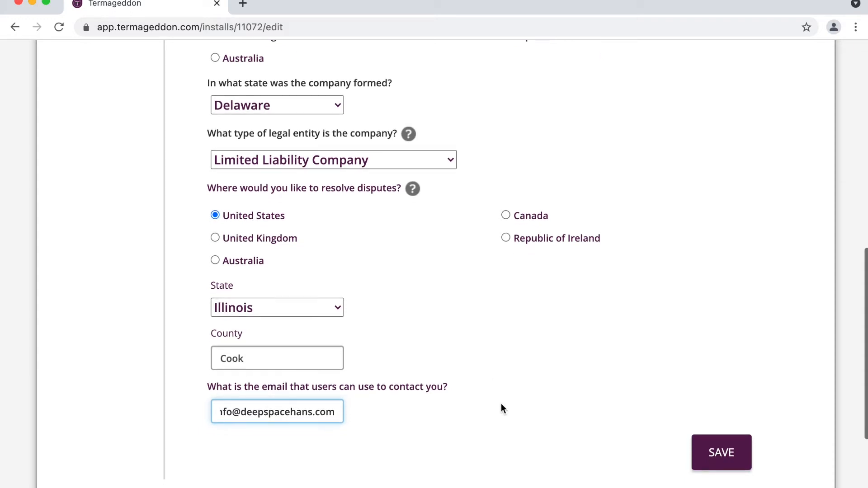
{"action": "left_click", "coordinate": [705, 446]}
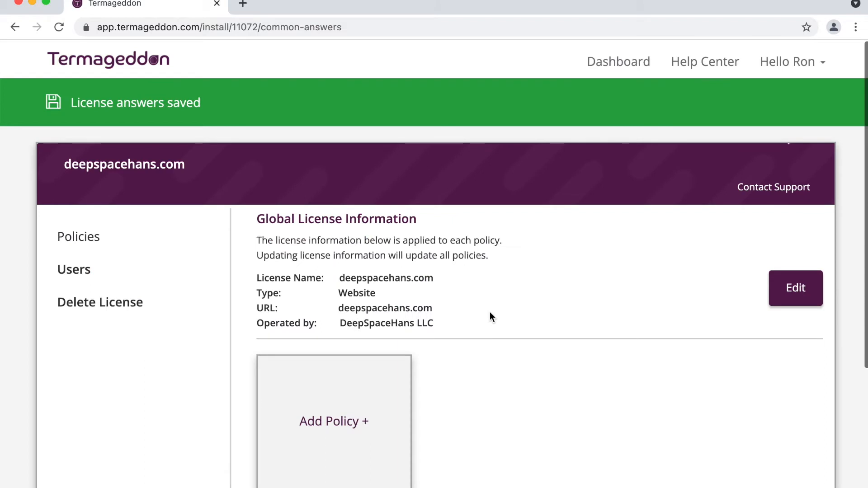
- Scroll through the deepspacehans.com license page showing the 'Privacy Policy deleted' notice
{"action": "scroll", "coordinate": [492, 317], "scroll_direction": "down", "scroll_amount": 1}
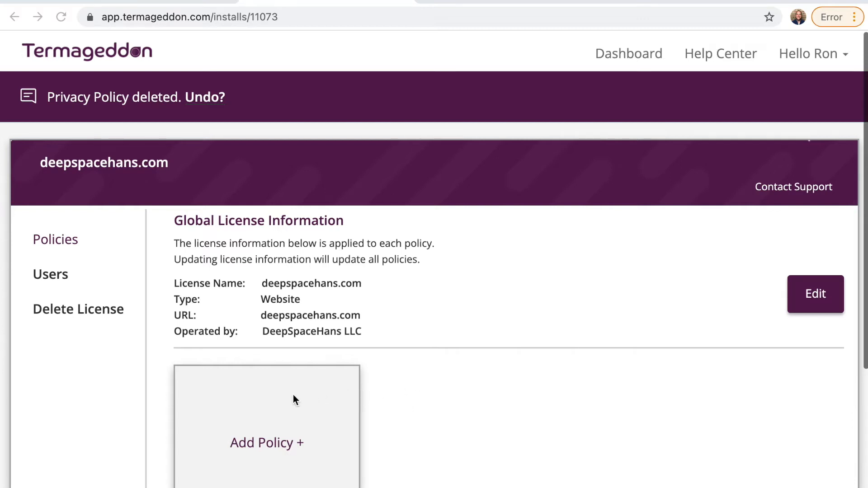
{"action": "scroll", "coordinate": [293, 400], "scroll_direction": "down", "scroll_amount": 1}
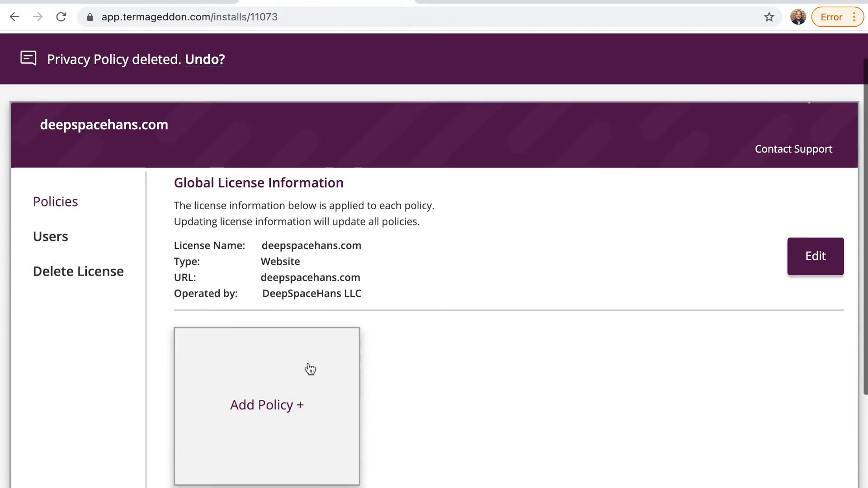
- Add a new Privacy Policy for deepspacehans.com from the Add Policy card
{"action": "left_click", "coordinate": [310, 368]}
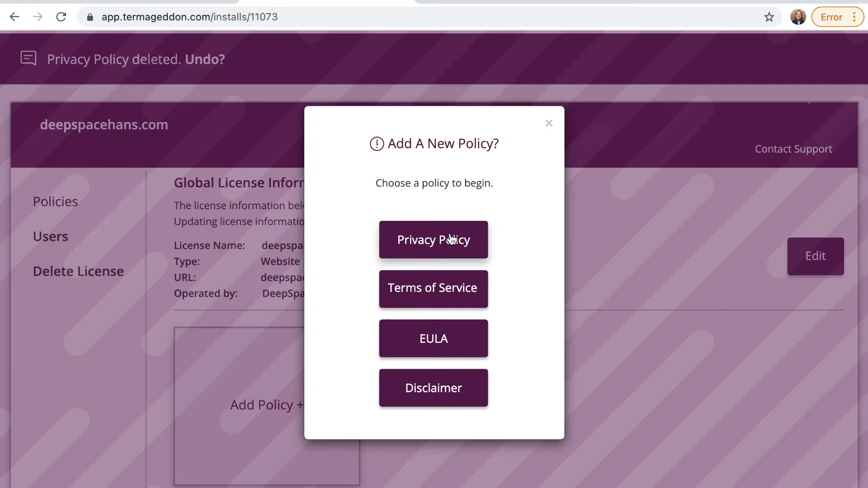
{"action": "left_click", "coordinate": [438, 249]}
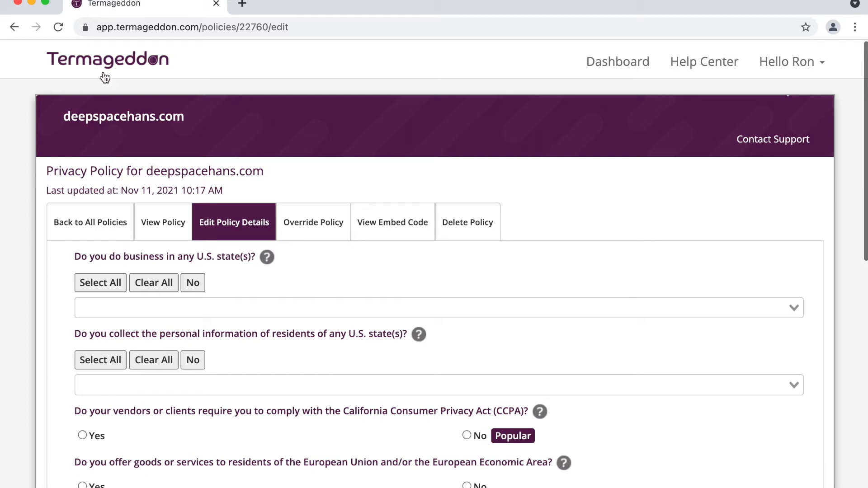
- Mark doing business and collecting personal information in every U.S. state
{"action": "double_click", "coordinate": [131, 107]}
{"action": "left_click", "coordinate": [445, 267]}
{"action": "scroll", "coordinate": [337, 249], "scroll_direction": "down", "scroll_amount": 1}
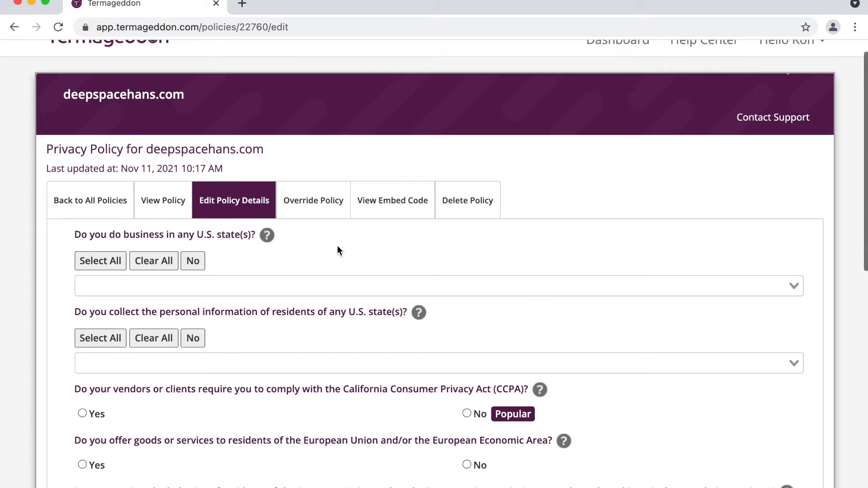
{"action": "scroll", "coordinate": [322, 238], "scroll_direction": "down", "scroll_amount": 2}
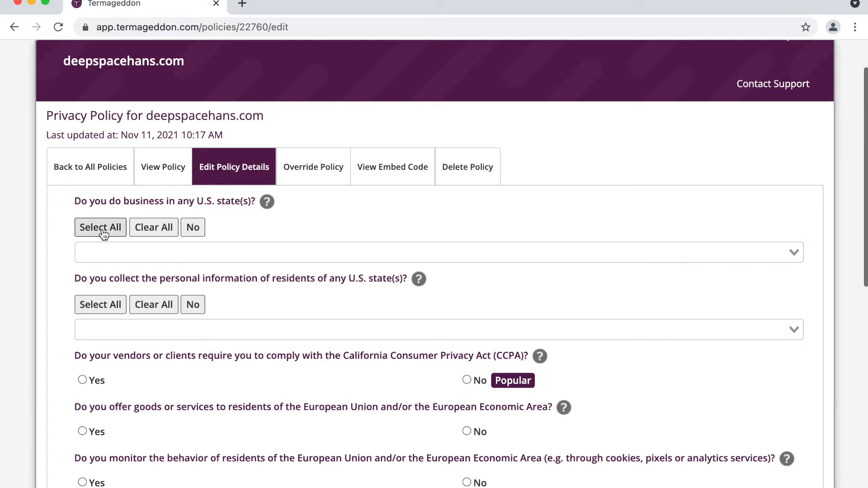
{"action": "left_click", "coordinate": [102, 230]}
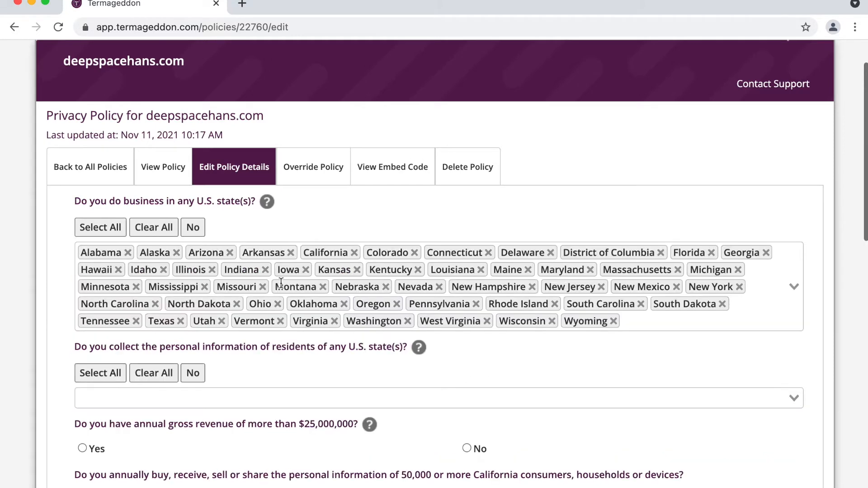
{"action": "scroll", "coordinate": [280, 282], "scroll_direction": "down", "scroll_amount": 3}
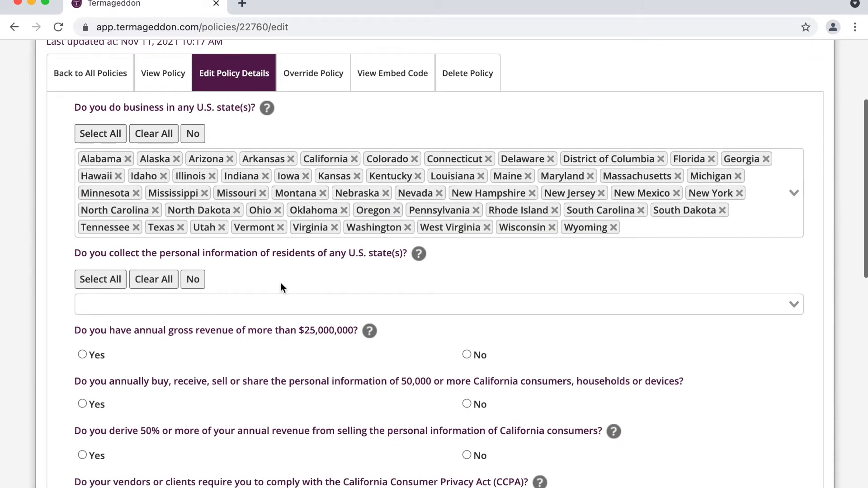
{"action": "scroll", "coordinate": [300, 271], "scroll_direction": "down", "scroll_amount": 1}
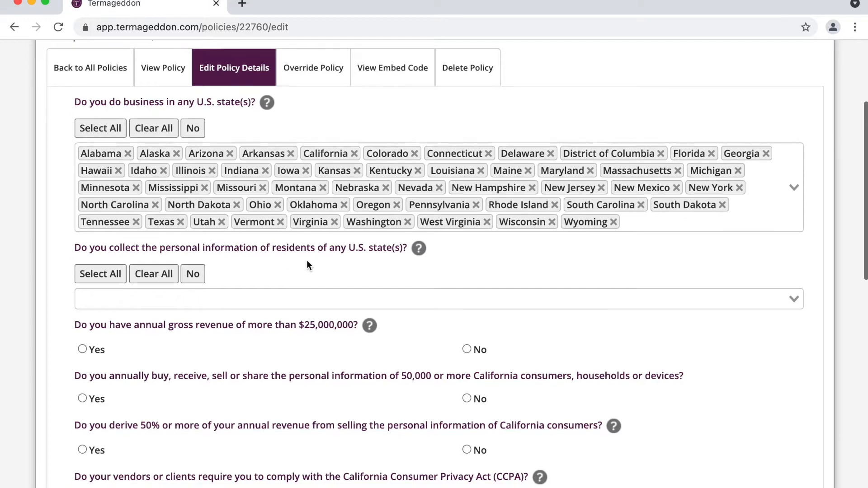
{"action": "scroll", "coordinate": [306, 262], "scroll_direction": "down", "scroll_amount": 2}
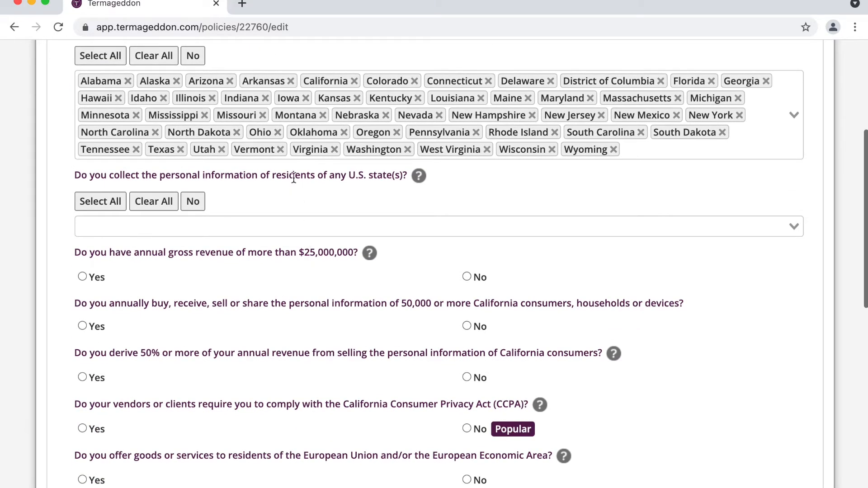
{"action": "left_click", "coordinate": [100, 201]}
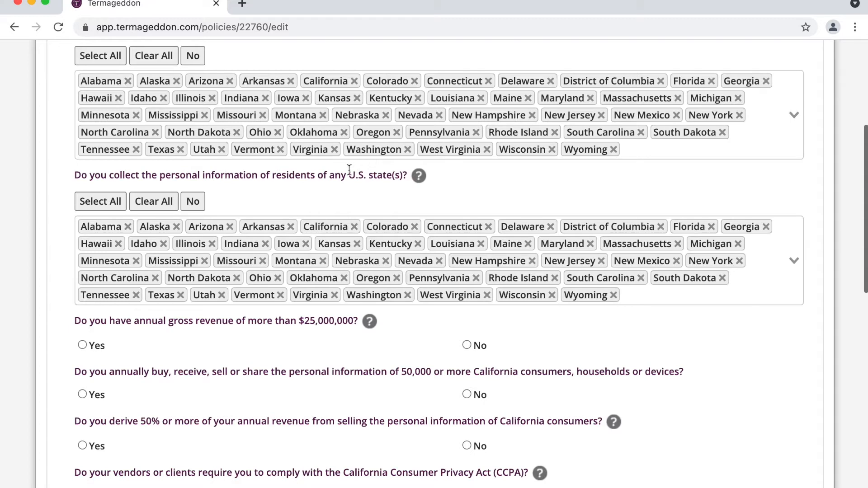
- Answer No to the $25,000,000 revenue, 50% revenue and CCPA compliance questions
{"action": "scroll", "coordinate": [232, 320], "scroll_direction": "down", "scroll_amount": 5}
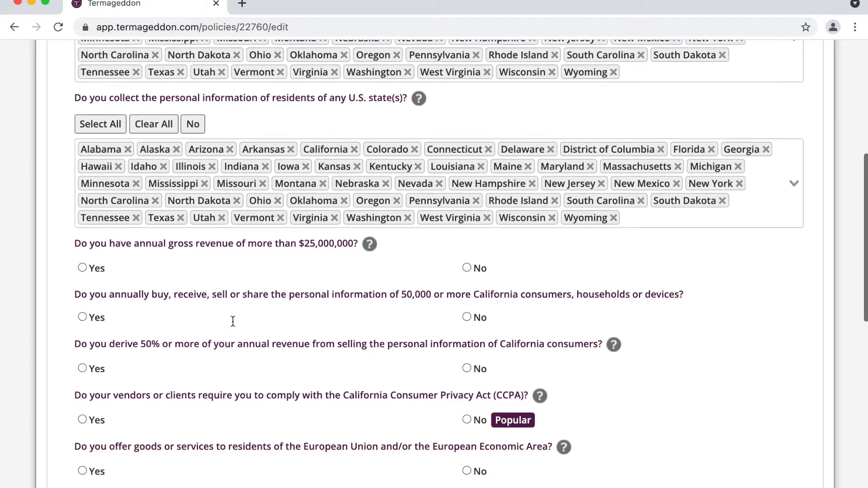
{"action": "left_click", "coordinate": [468, 156]}
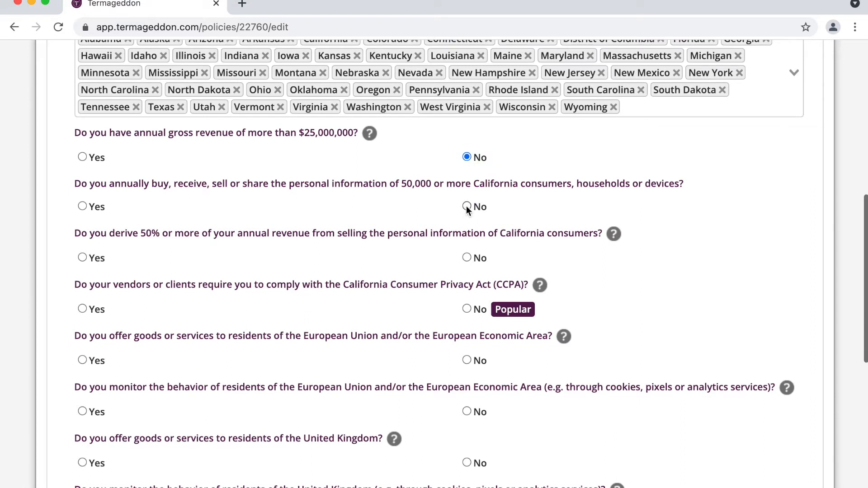
{"action": "double_click", "coordinate": [413, 183]}
{"action": "left_click", "coordinate": [476, 208]}
{"action": "left_click_drag", "start_coordinate": [140, 233], "coordinate": [347, 234]}
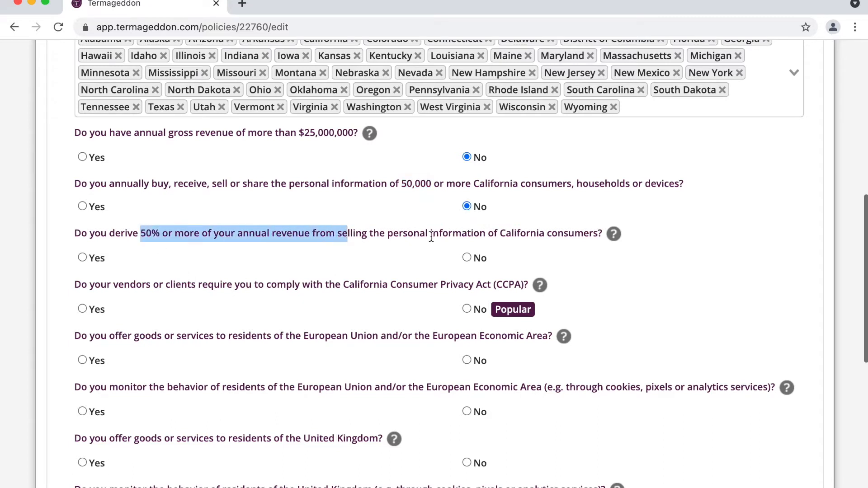
{"action": "left_click", "coordinate": [479, 264]}
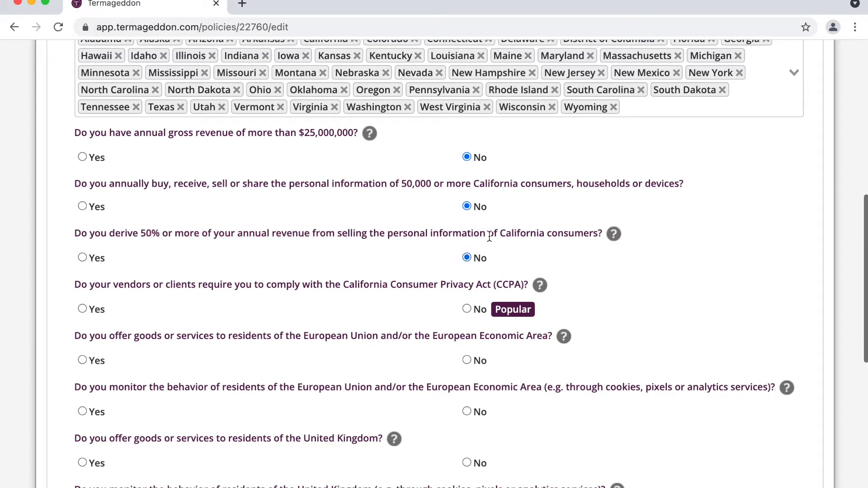
{"action": "left_click_drag", "start_coordinate": [202, 284], "coordinate": [432, 293]}
{"action": "left_click", "coordinate": [479, 310]}
- Review the highlighted California threshold questions, then clear the stray selection
{"action": "left_click_drag", "start_coordinate": [77, 133], "coordinate": [493, 284]}
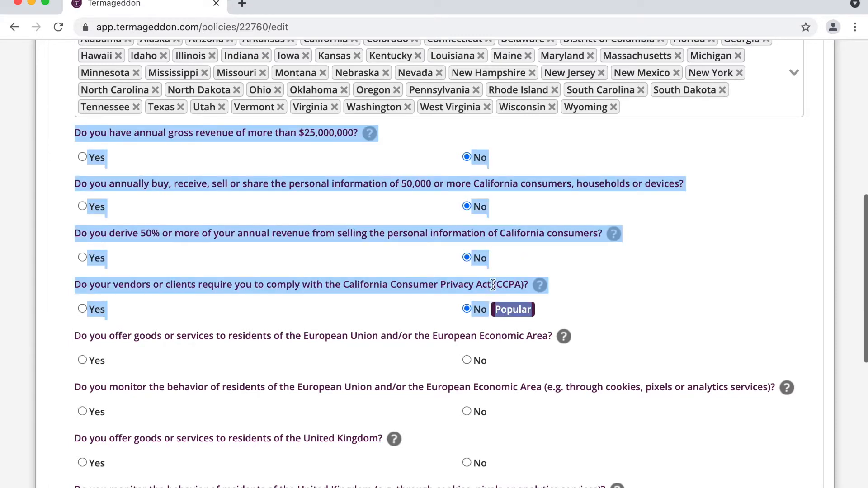
{"action": "scroll", "coordinate": [493, 285], "scroll_direction": "up", "scroll_amount": 8}
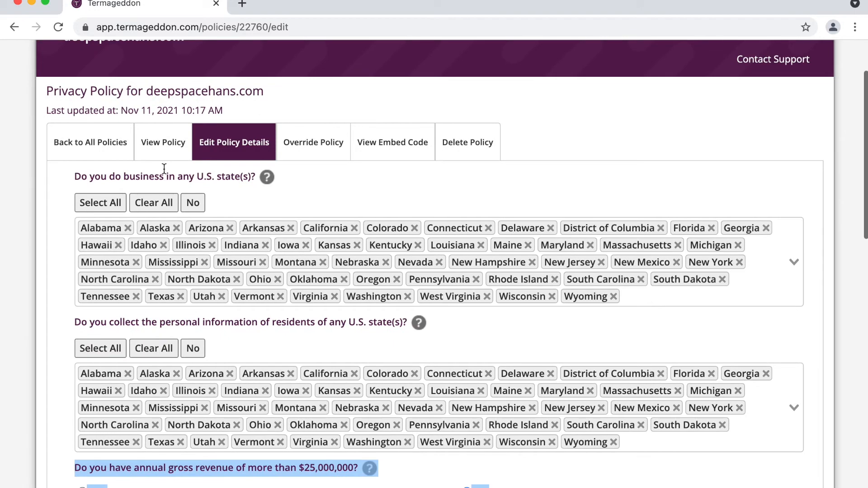
{"action": "left_click_drag", "start_coordinate": [164, 168], "coordinate": [207, 198]}
{"action": "scroll", "coordinate": [324, 320], "scroll_direction": "down", "scroll_amount": 6}
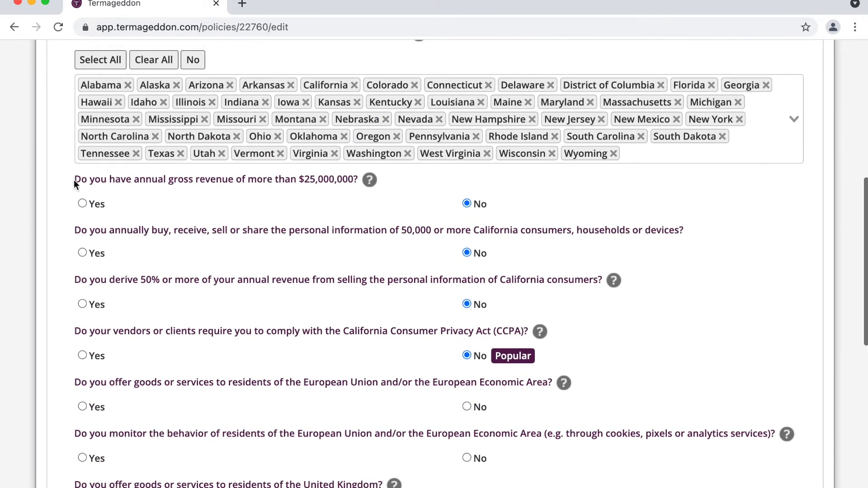
{"action": "left_click_drag", "start_coordinate": [75, 179], "coordinate": [530, 358]}
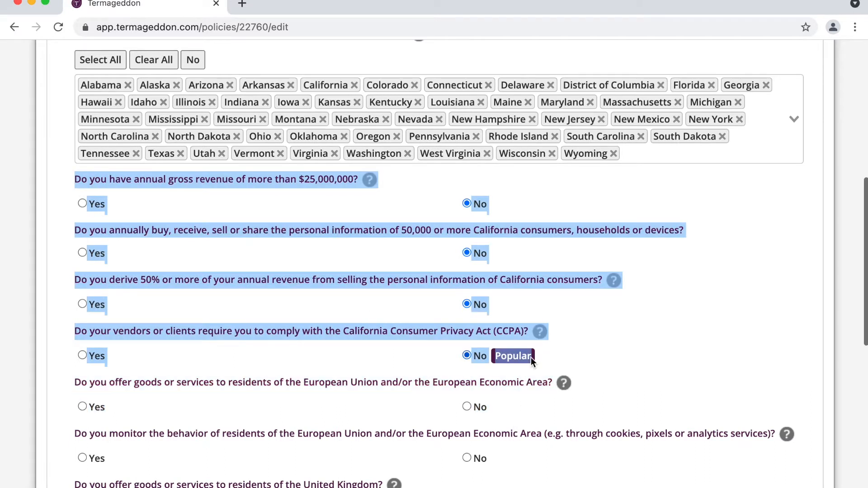
{"action": "scroll", "coordinate": [535, 359], "scroll_direction": "down", "scroll_amount": 3}
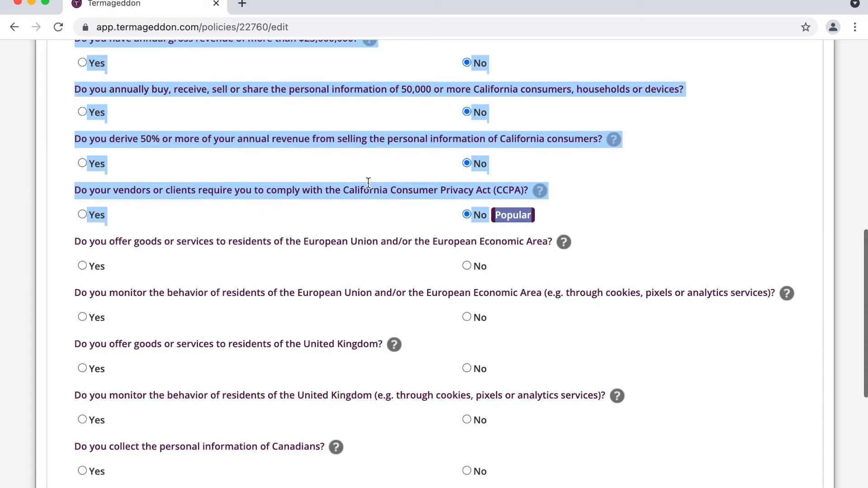
{"action": "scroll", "coordinate": [539, 221], "scroll_direction": "up", "scroll_amount": 2}
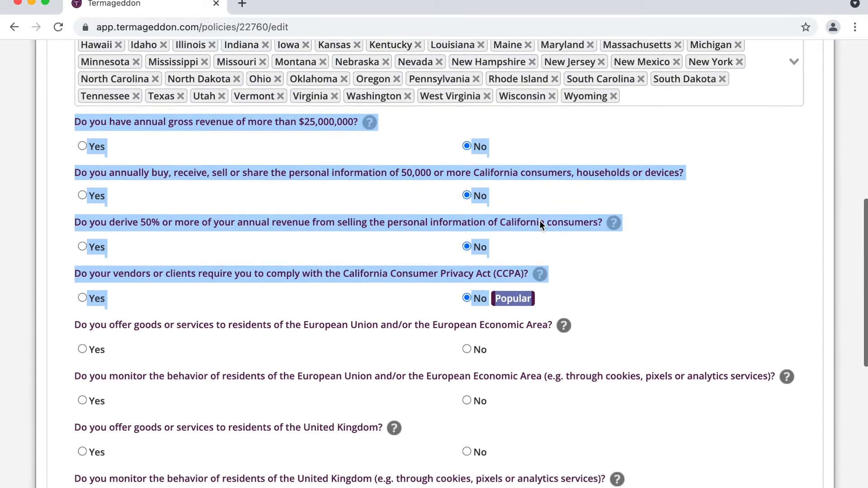
{"action": "scroll", "coordinate": [539, 220], "scroll_direction": "down", "scroll_amount": 3}
{"action": "scroll", "coordinate": [540, 221], "scroll_direction": "down", "scroll_amount": 1}
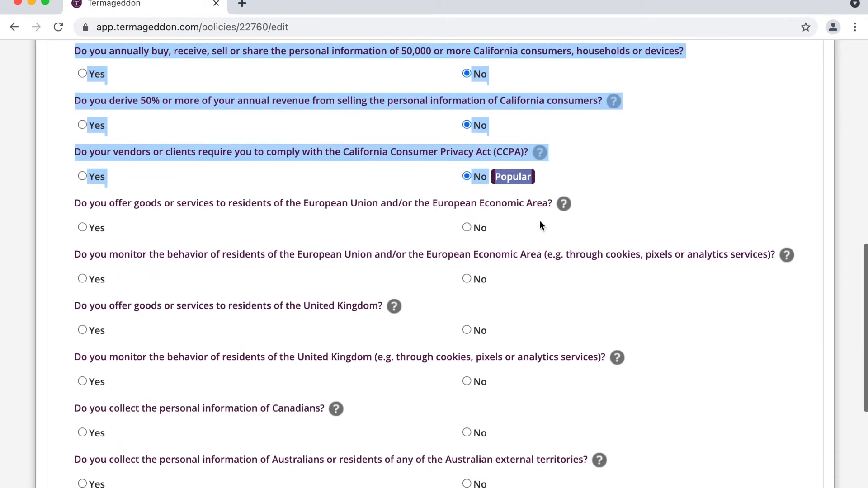
{"action": "left_click", "coordinate": [357, 198]}
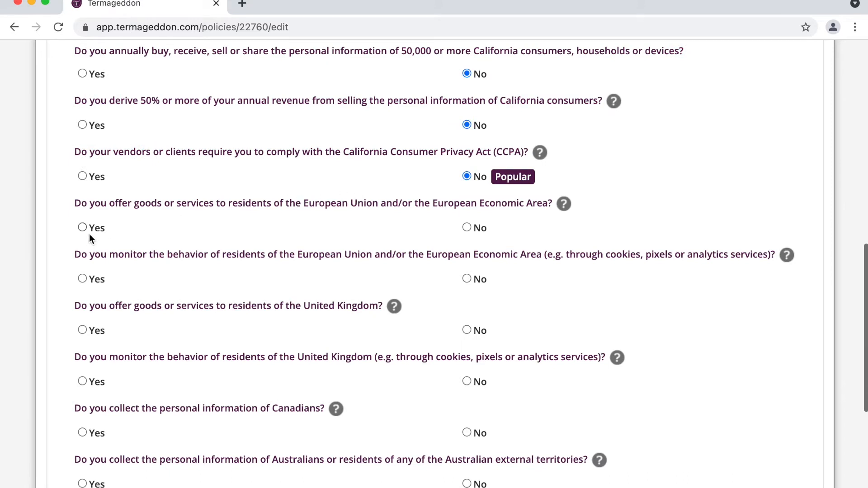
- Answer Yes to the EU offer and monitoring questions and both UK questions
{"action": "scroll", "coordinate": [154, 265], "scroll_direction": "down", "scroll_amount": 4}
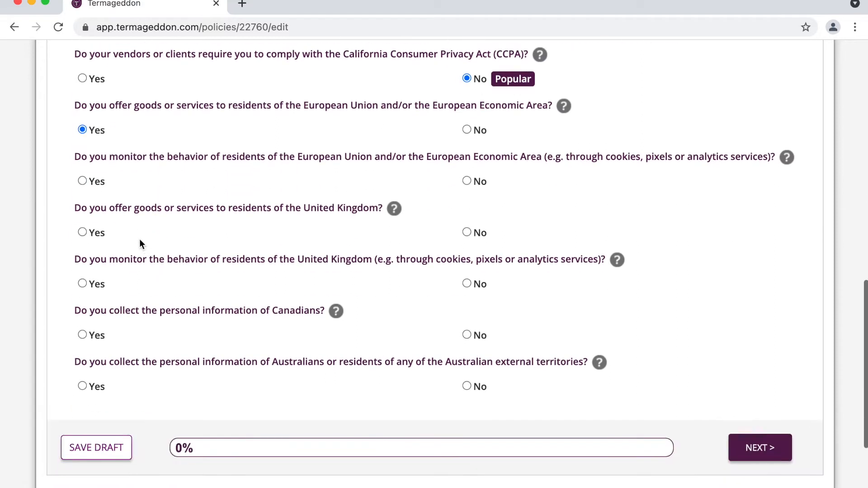
{"action": "double_click", "coordinate": [107, 161]}
{"action": "left_click", "coordinate": [735, 161]}
{"action": "double_click", "coordinate": [705, 158]}
{"action": "double_click", "coordinate": [244, 159]}
{"action": "left_click", "coordinate": [154, 154]}
{"action": "double_click", "coordinate": [154, 155]}
{"action": "left_click", "coordinate": [85, 180]}
{"action": "left_click", "coordinate": [96, 233]}
{"action": "left_click", "coordinate": [94, 284]}
- Answer Yes to collecting Canadians' and Australians' data and doing business in Australia
{"action": "scroll", "coordinate": [160, 258], "scroll_direction": "down", "scroll_amount": 1}
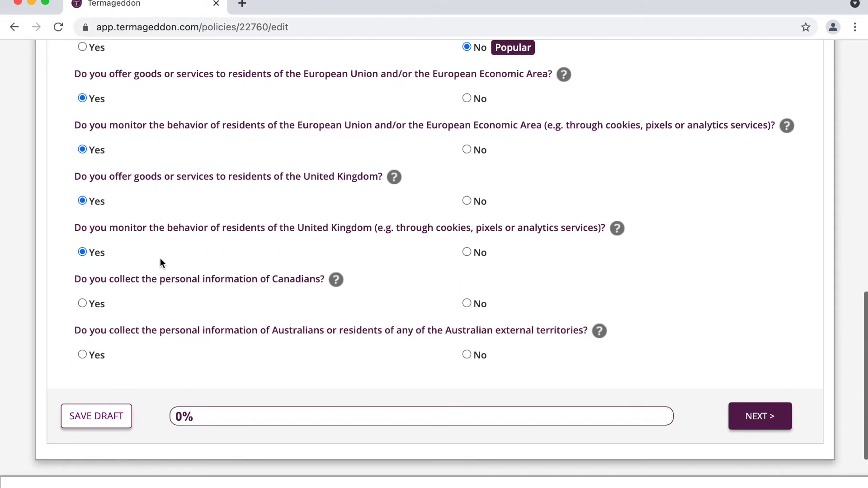
{"action": "triple_click", "coordinate": [144, 279]}
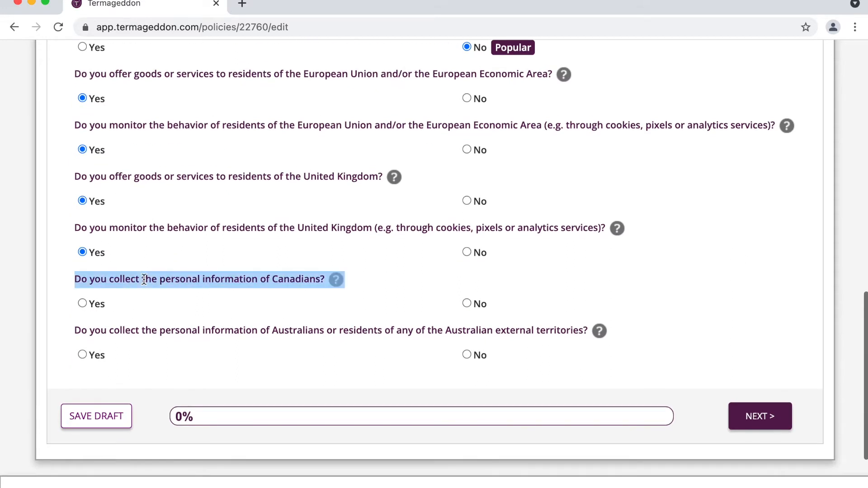
{"action": "left_click", "coordinate": [89, 309]}
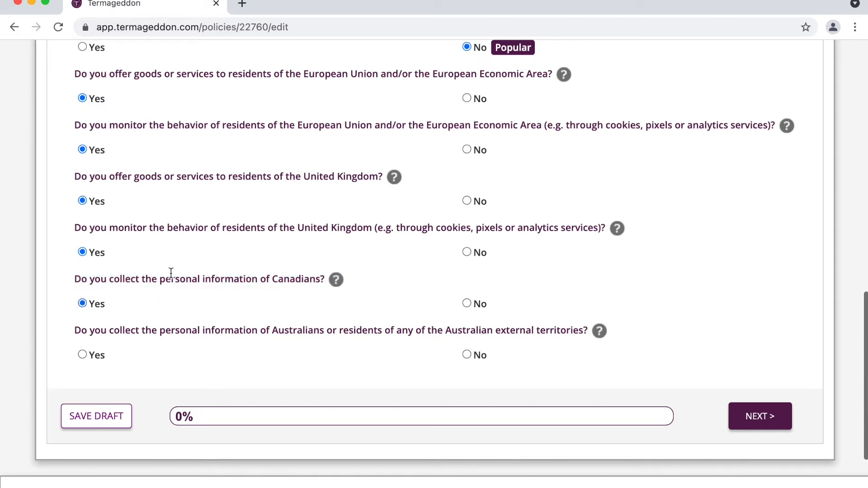
{"action": "scroll", "coordinate": [173, 274], "scroll_direction": "down", "scroll_amount": 1}
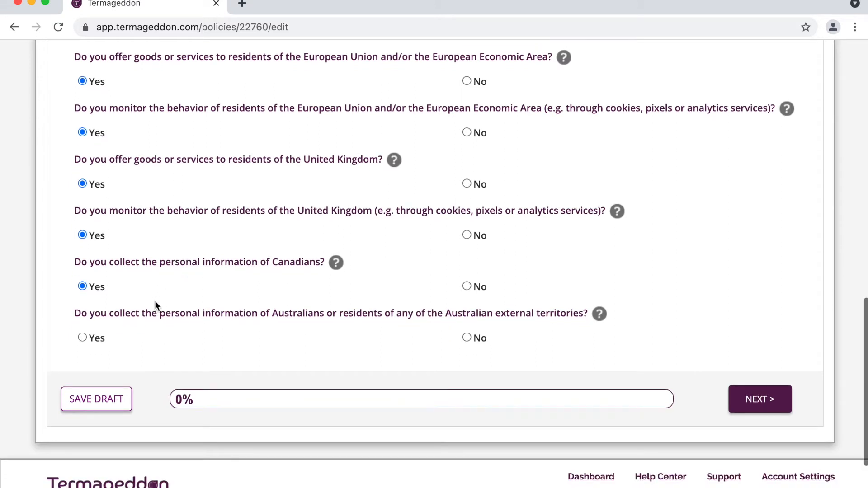
{"action": "triple_click", "coordinate": [144, 315]}
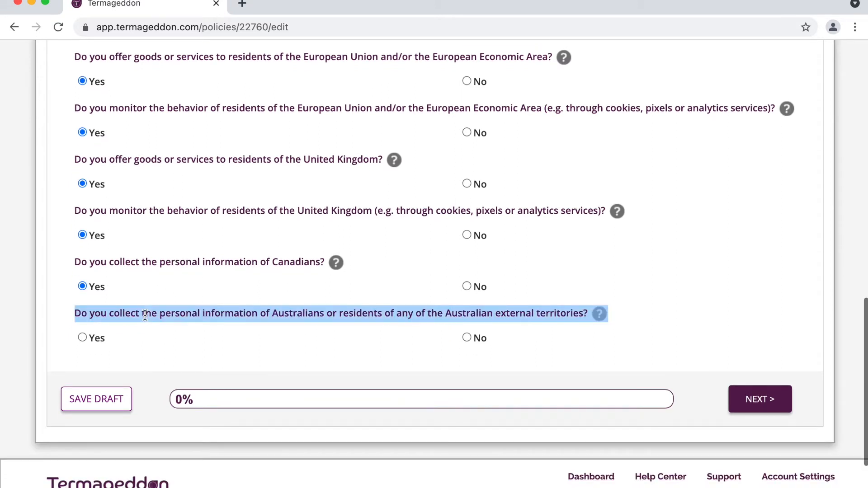
{"action": "left_click", "coordinate": [96, 339]}
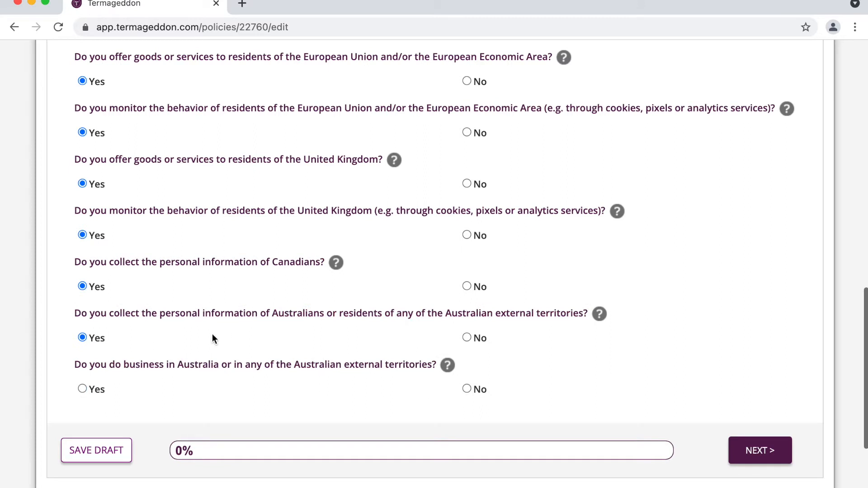
{"action": "left_click", "coordinate": [99, 391]}
{"action": "scroll", "coordinate": [252, 365], "scroll_direction": "up", "scroll_amount": 15}
{"action": "scroll", "coordinate": [252, 365], "scroll_direction": "down", "scroll_amount": 3}
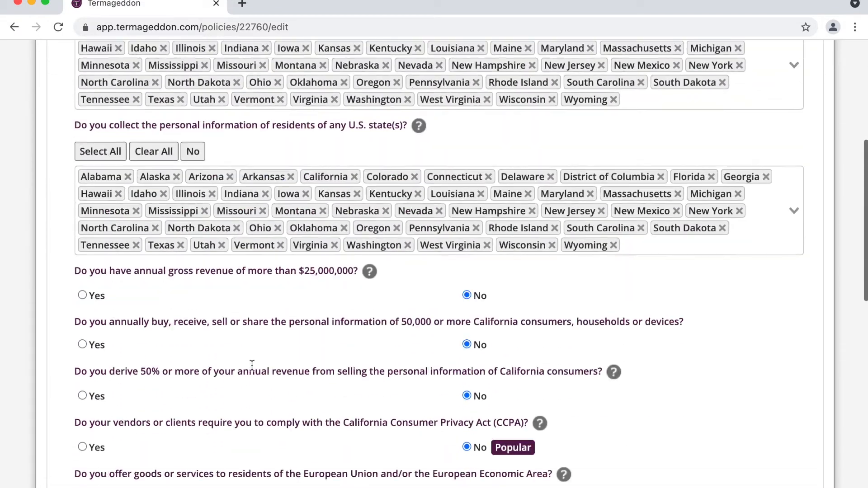
{"action": "scroll", "coordinate": [251, 365], "scroll_direction": "down", "scroll_amount": 8}
{"action": "scroll", "coordinate": [251, 364], "scroll_direction": "down", "scroll_amount": 2}
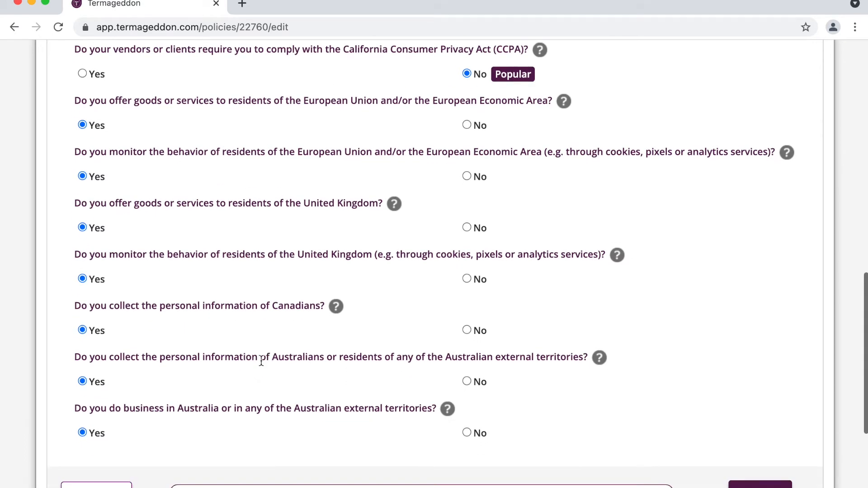
{"action": "scroll", "coordinate": [261, 362], "scroll_direction": "up", "scroll_amount": 13}
{"action": "scroll", "coordinate": [262, 360], "scroll_direction": "down", "scroll_amount": 7}
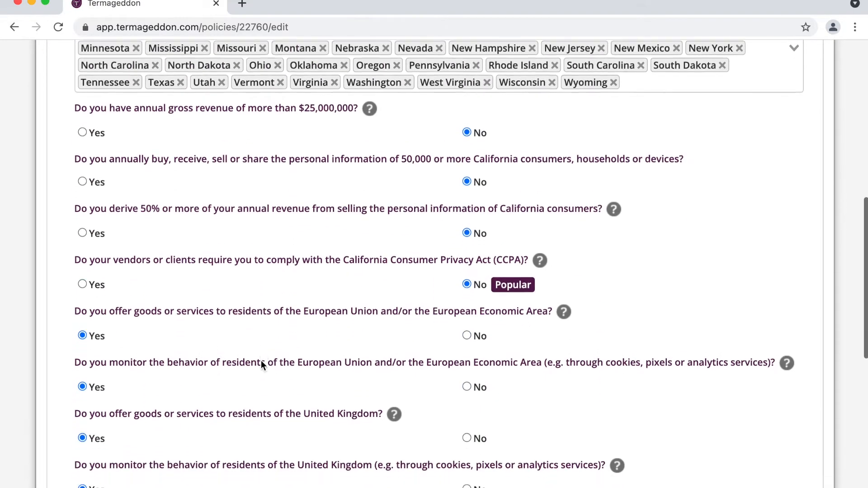
{"action": "scroll", "coordinate": [261, 361], "scroll_direction": "down", "scroll_amount": 3}
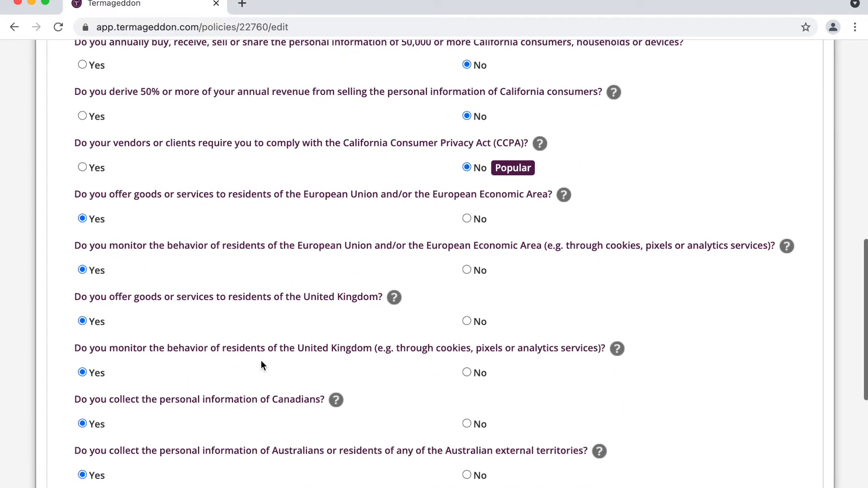
{"action": "scroll", "coordinate": [261, 362], "scroll_direction": "down", "scroll_amount": 3}
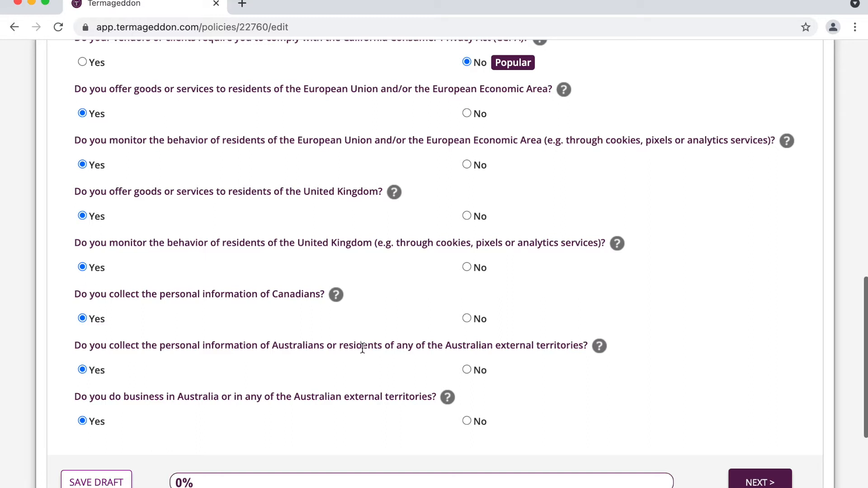
{"action": "scroll", "coordinate": [362, 348], "scroll_direction": "down", "scroll_amount": 2}
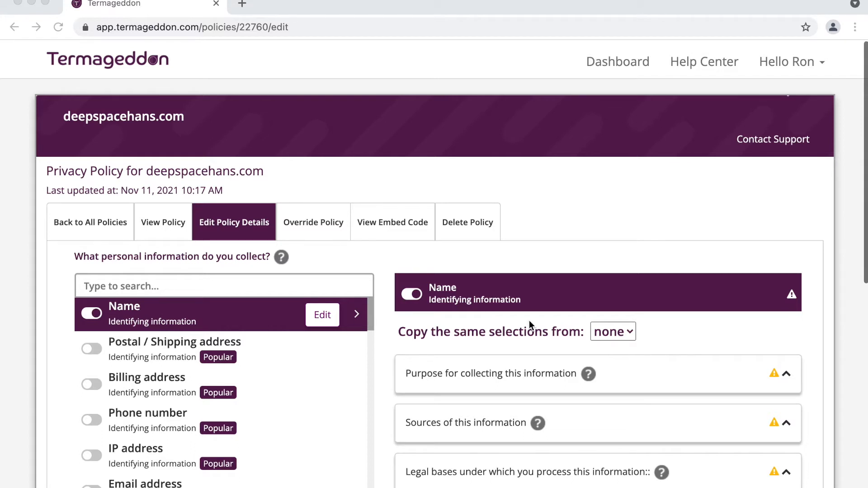
- Scroll through the personal information toggle list, where Name is already enabled
{"action": "scroll", "coordinate": [529, 320], "scroll_direction": "down", "scroll_amount": 1}
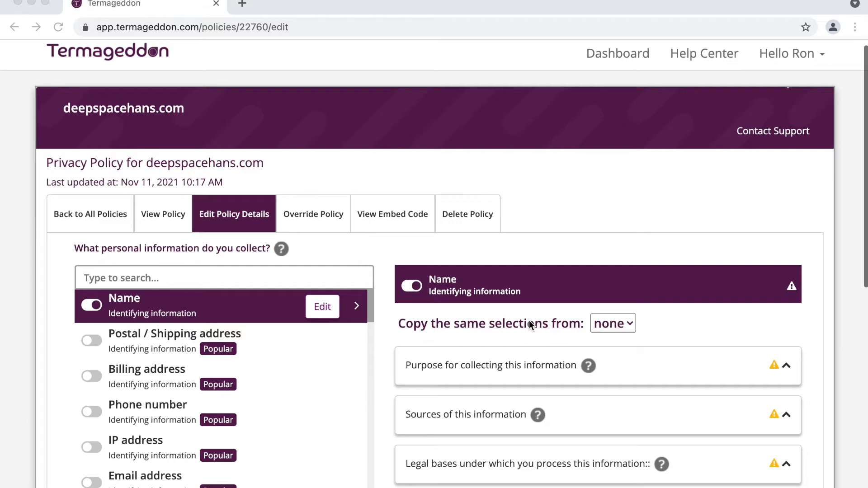
{"action": "scroll", "coordinate": [529, 323], "scroll_direction": "down", "scroll_amount": 2}
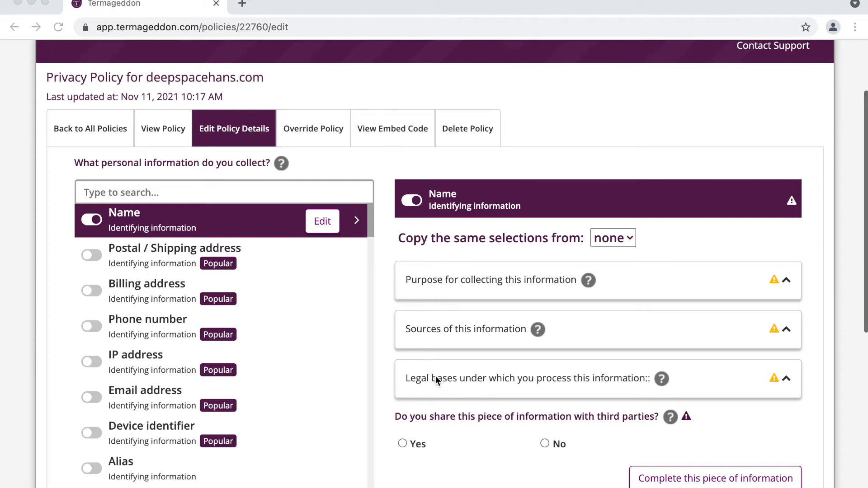
{"action": "scroll", "coordinate": [447, 382], "scroll_direction": "up", "scroll_amount": 1}
{"action": "scroll", "coordinate": [446, 379], "scroll_direction": "down", "scroll_amount": 1}
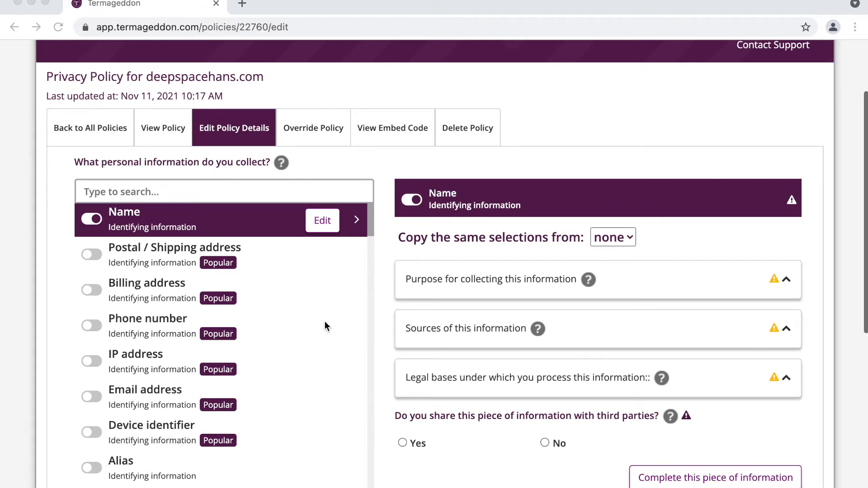
{"action": "scroll", "coordinate": [254, 291], "scroll_direction": "down", "scroll_amount": 4}
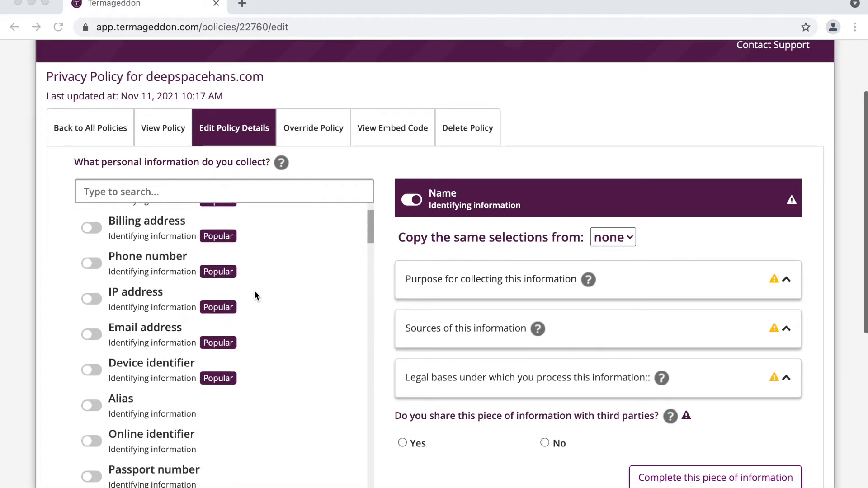
{"action": "scroll", "coordinate": [255, 294], "scroll_direction": "up", "scroll_amount": 4}
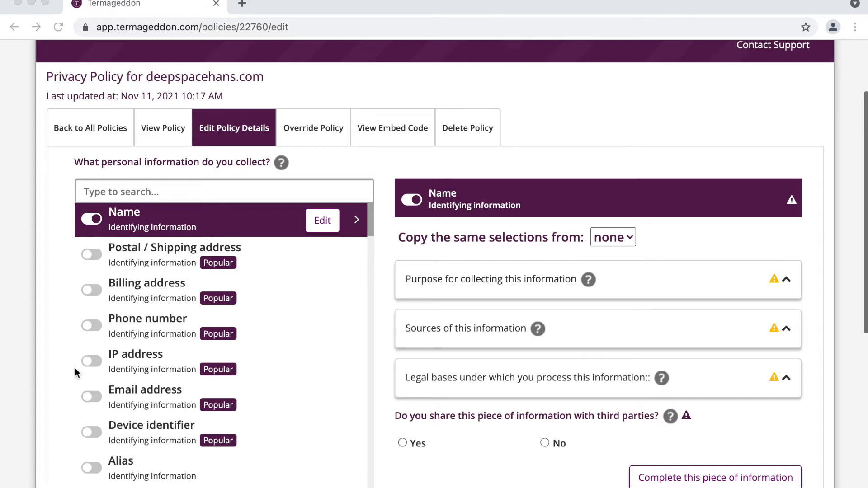
- Mark email addresses, phone numbers, IP addresses and device identifiers as collected
{"action": "left_click", "coordinate": [93, 397]}
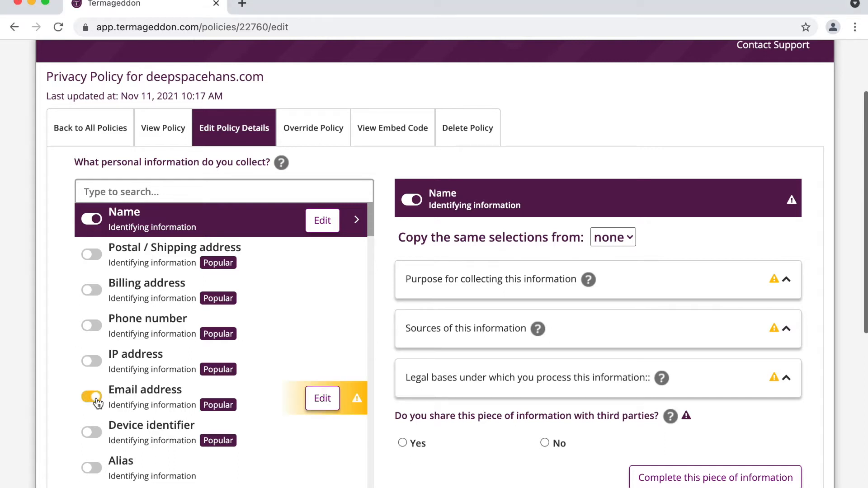
{"action": "left_click", "coordinate": [97, 331]}
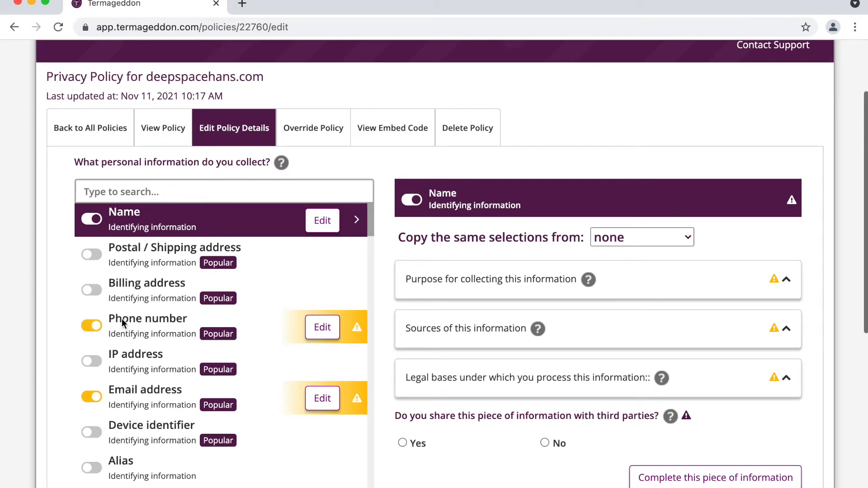
{"action": "scroll", "coordinate": [121, 319], "scroll_direction": "down", "scroll_amount": 1}
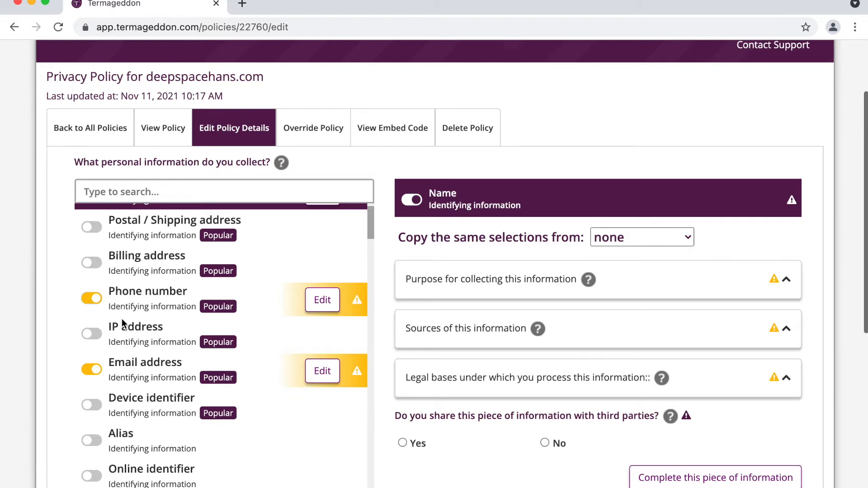
{"action": "scroll", "coordinate": [121, 318], "scroll_direction": "down", "scroll_amount": 1}
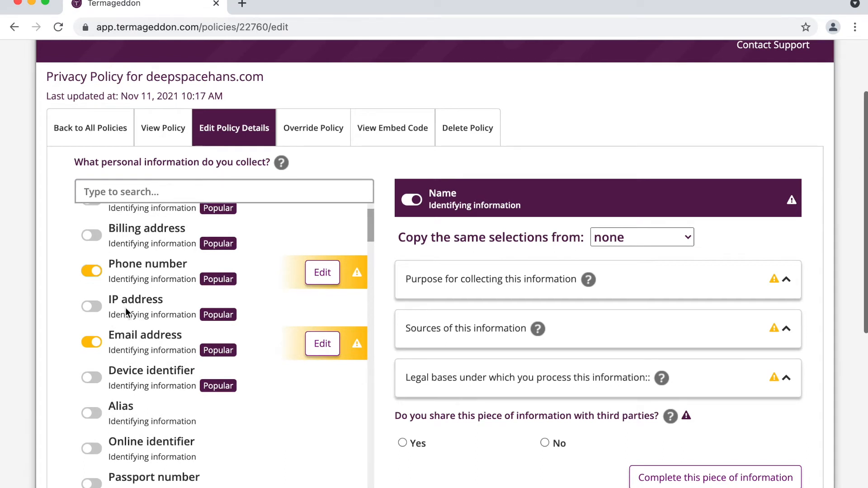
{"action": "left_click", "coordinate": [126, 308]}
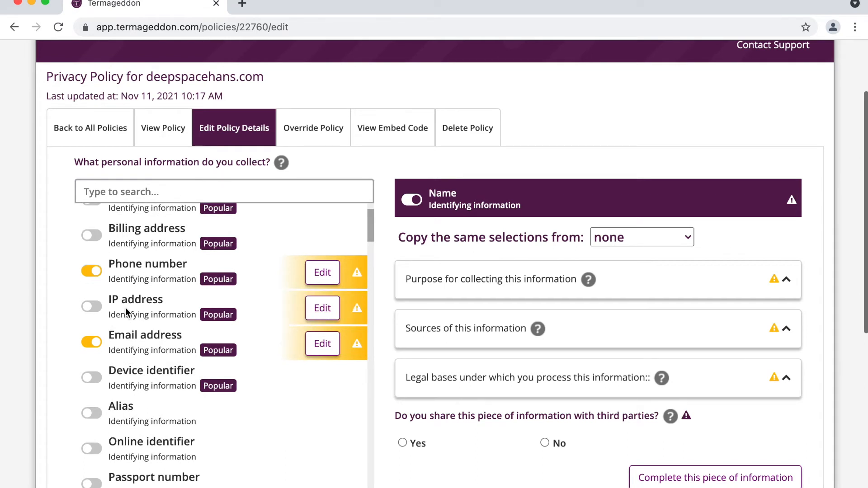
{"action": "left_click", "coordinate": [138, 383]}
{"action": "scroll", "coordinate": [139, 384], "scroll_direction": "down", "scroll_amount": 20}
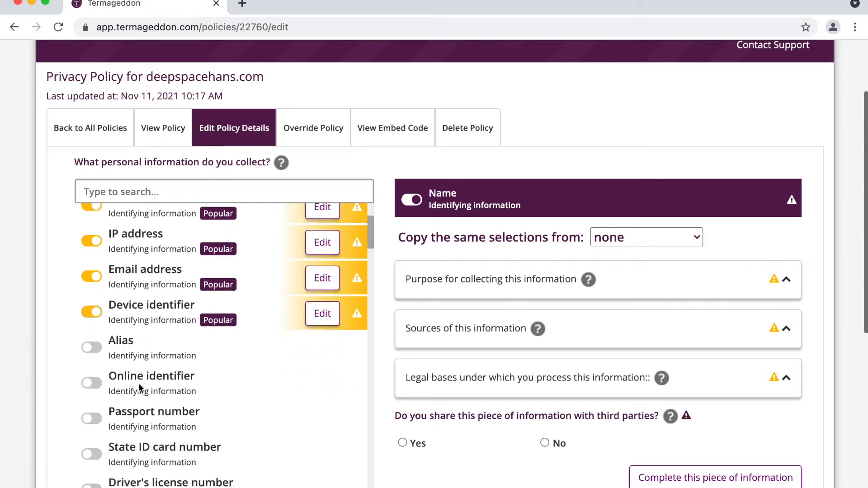
{"action": "scroll", "coordinate": [139, 384], "scroll_direction": "up", "scroll_amount": 10}
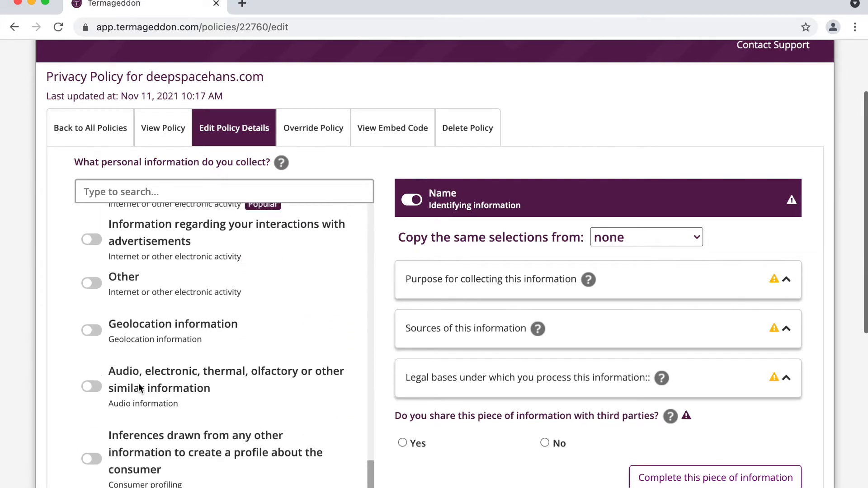
- Include website/application interactions and advertisement interactions as collected information
{"action": "left_click", "coordinate": [164, 322]}
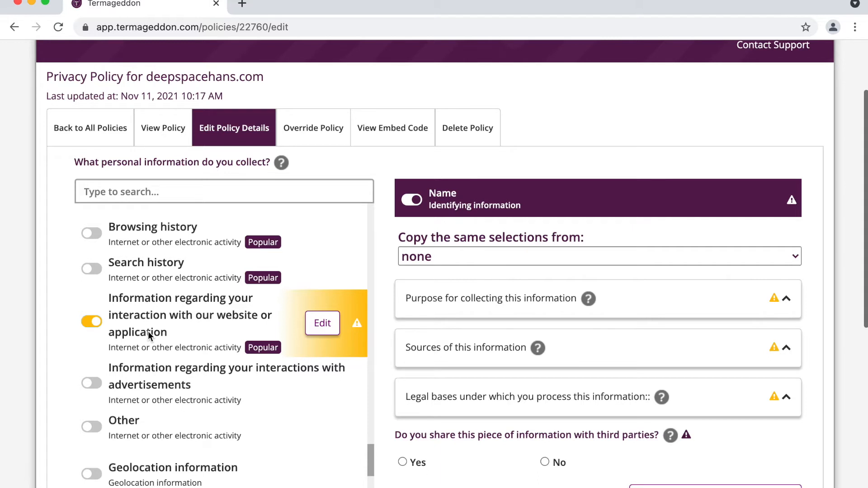
{"action": "scroll", "coordinate": [148, 331], "scroll_direction": "down", "scroll_amount": 1}
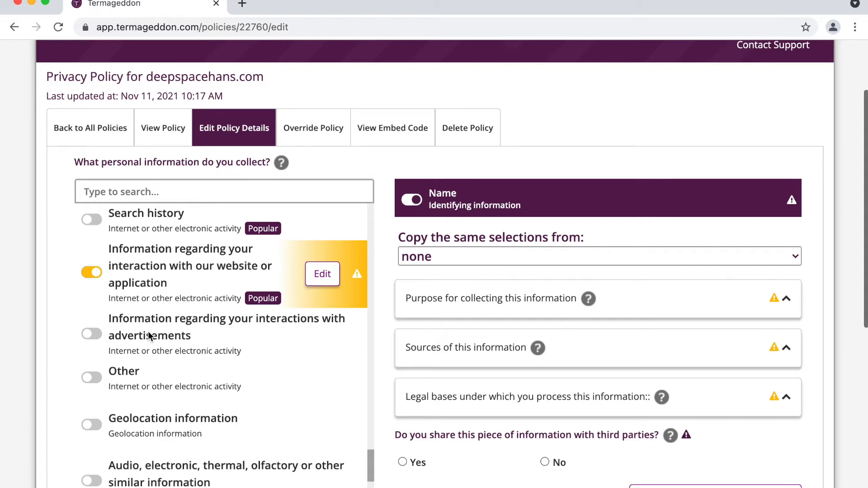
{"action": "left_click", "coordinate": [147, 332]}
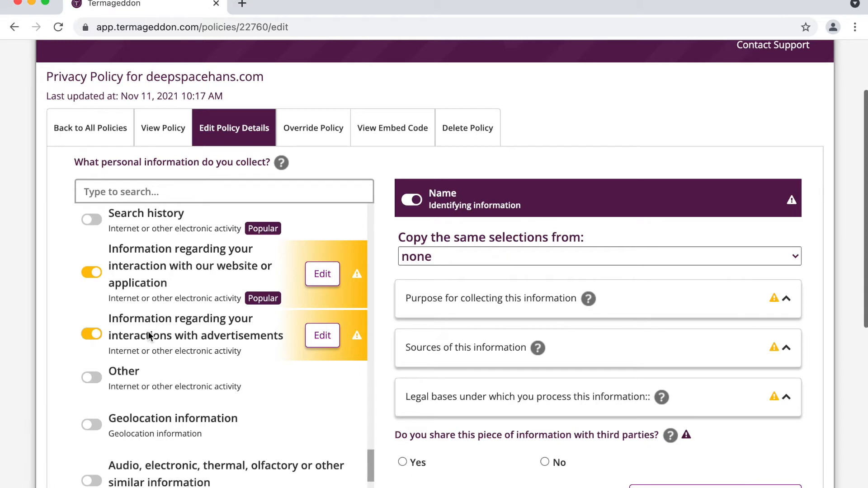
{"action": "scroll", "coordinate": [148, 333], "scroll_direction": "up", "scroll_amount": 1}
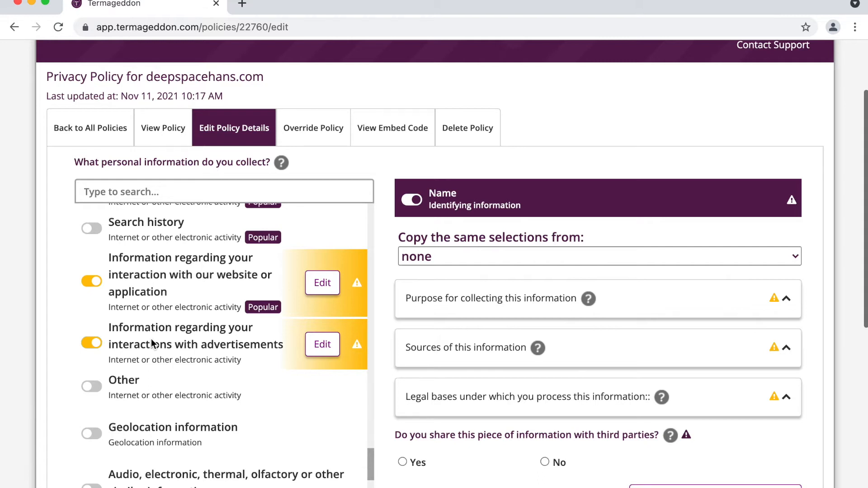
{"action": "scroll", "coordinate": [151, 343], "scroll_direction": "up", "scroll_amount": 20}
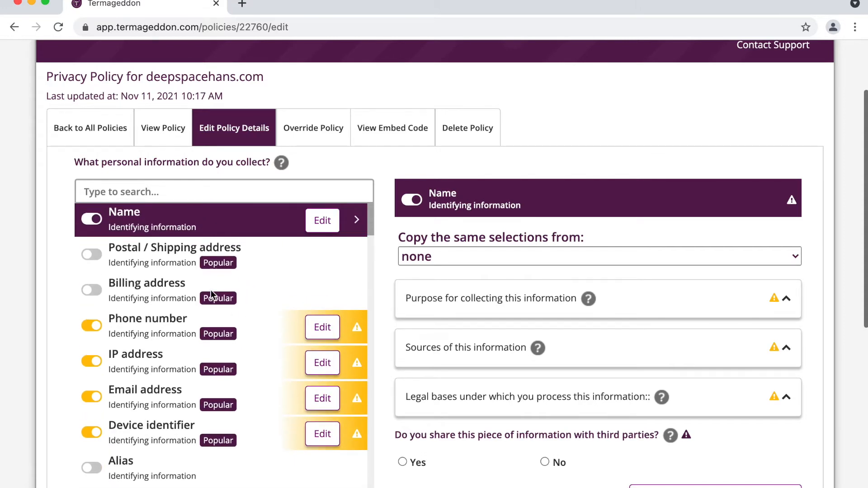
- Turn on billing address, leaving postal / shipping address off, and review the list
{"action": "left_click", "coordinate": [153, 292]}
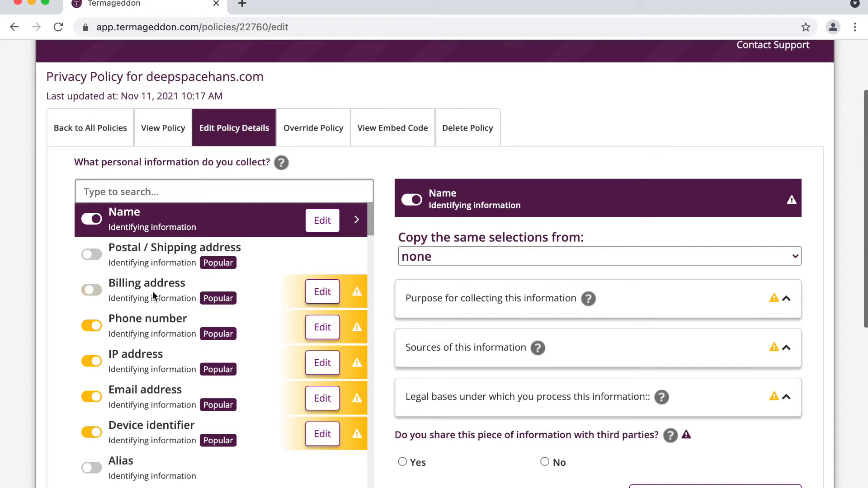
{"action": "left_click", "coordinate": [172, 254]}
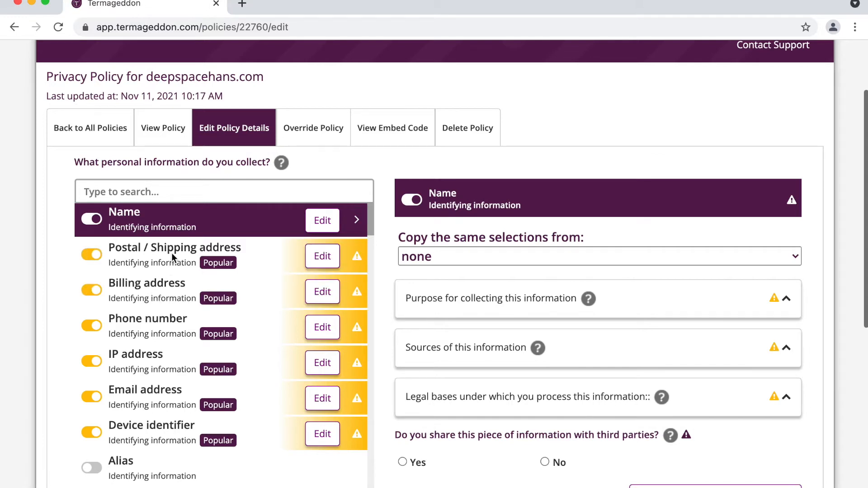
{"action": "left_click", "coordinate": [172, 254]}
{"action": "scroll", "coordinate": [175, 365], "scroll_direction": "down", "scroll_amount": 1}
{"action": "scroll", "coordinate": [174, 364], "scroll_direction": "down", "scroll_amount": 20}
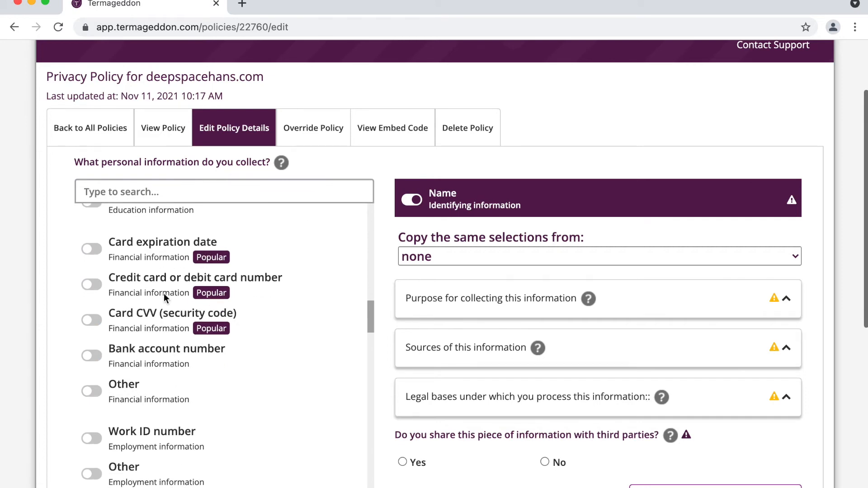
{"action": "scroll", "coordinate": [163, 293], "scroll_direction": "up", "scroll_amount": 20}
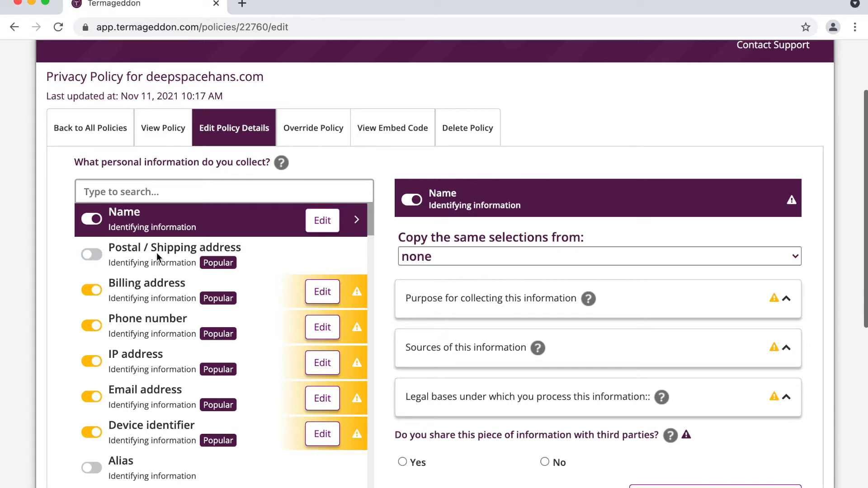
{"action": "scroll", "coordinate": [156, 254], "scroll_direction": "down", "scroll_amount": 20}
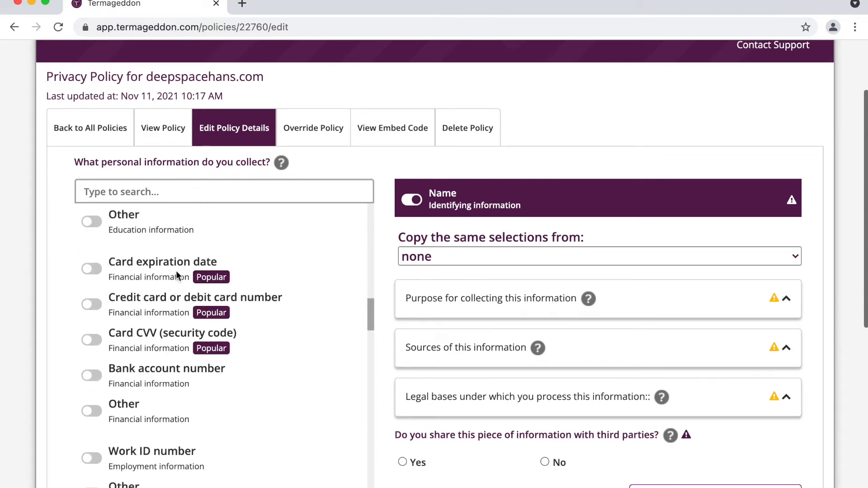
{"action": "scroll", "coordinate": [170, 324], "scroll_direction": "up", "scroll_amount": 1}
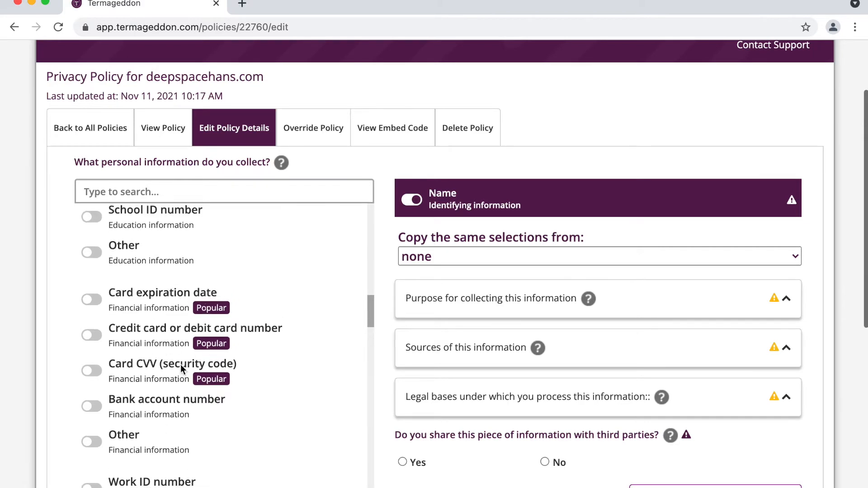
{"action": "scroll", "coordinate": [181, 364], "scroll_direction": "up", "scroll_amount": 15}
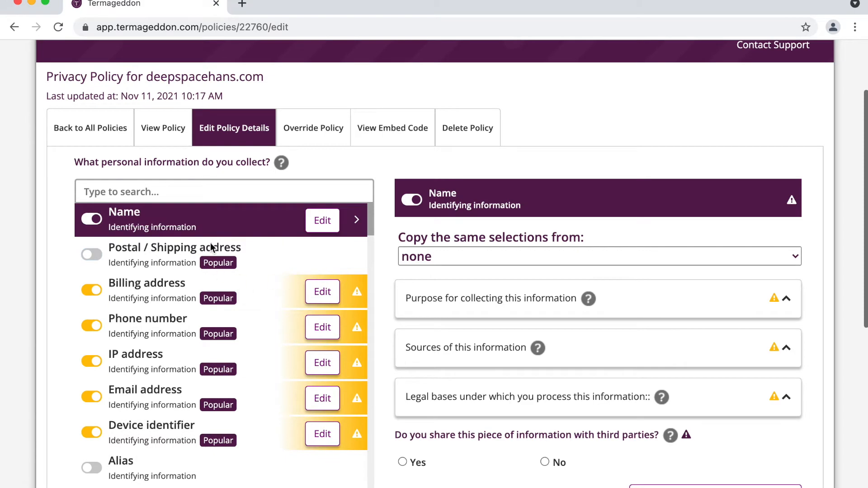
{"action": "scroll", "coordinate": [180, 294], "scroll_direction": "down", "scroll_amount": 6}
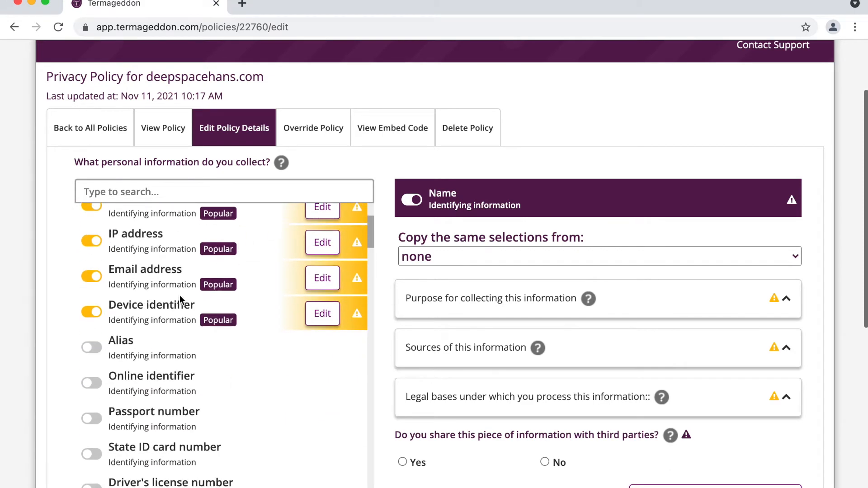
{"action": "scroll", "coordinate": [180, 295], "scroll_direction": "up", "scroll_amount": 8}
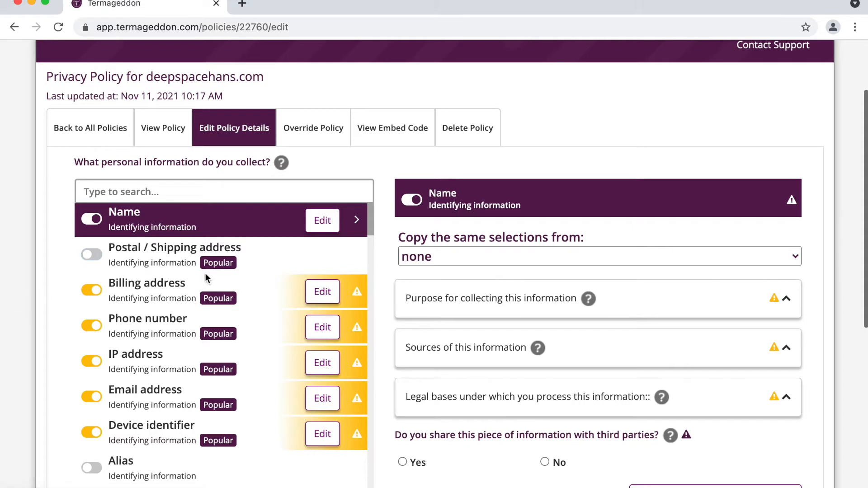
{"action": "scroll", "coordinate": [197, 195], "scroll_direction": "down", "scroll_amount": 3}
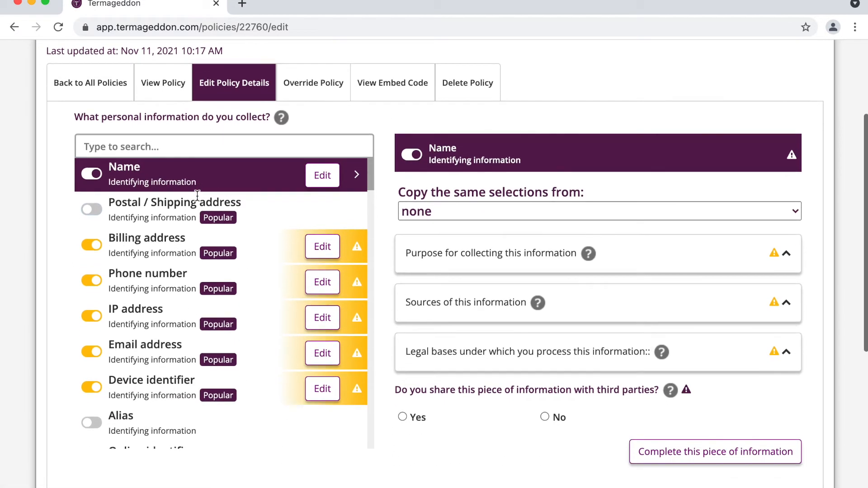
{"action": "scroll", "coordinate": [197, 195], "scroll_direction": "down", "scroll_amount": 3}
{"action": "scroll", "coordinate": [196, 195], "scroll_direction": "up", "scroll_amount": 5}
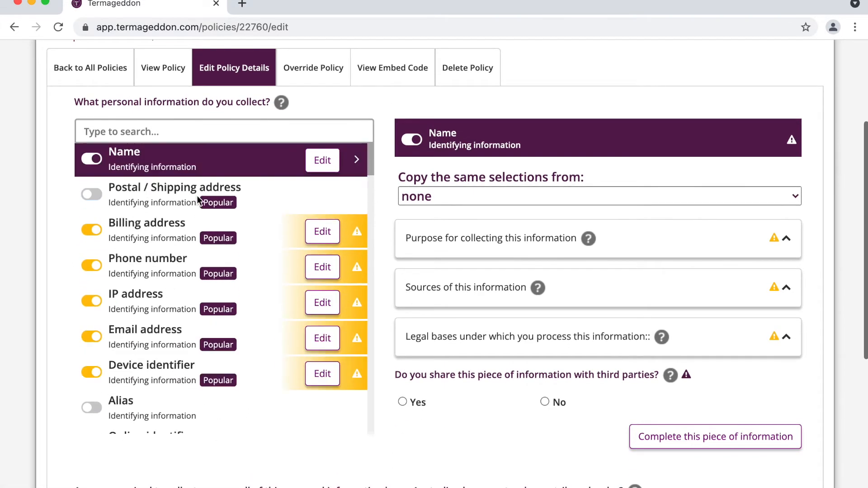
{"action": "scroll", "coordinate": [231, 240], "scroll_direction": "up", "scroll_amount": 1}
{"action": "scroll", "coordinate": [242, 262], "scroll_direction": "up", "scroll_amount": 2}
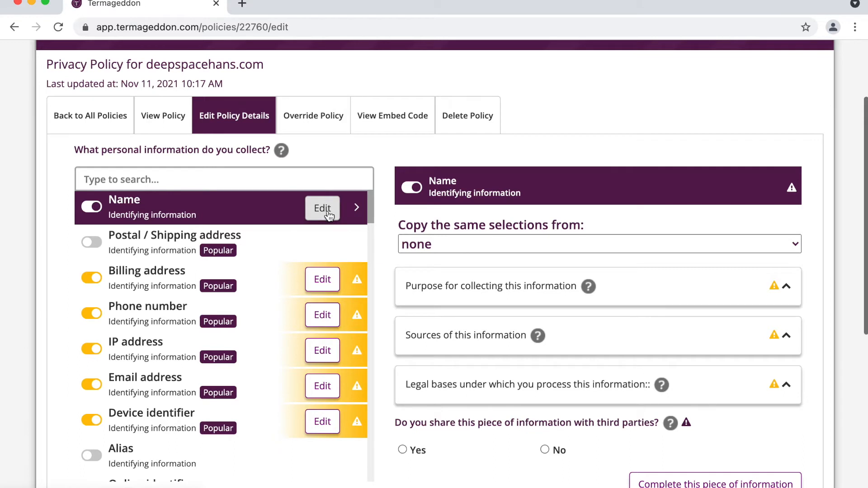
- Give Name the purposes performing services, customer service, marketing and surveys/contests
{"action": "double_click", "coordinate": [442, 183]}
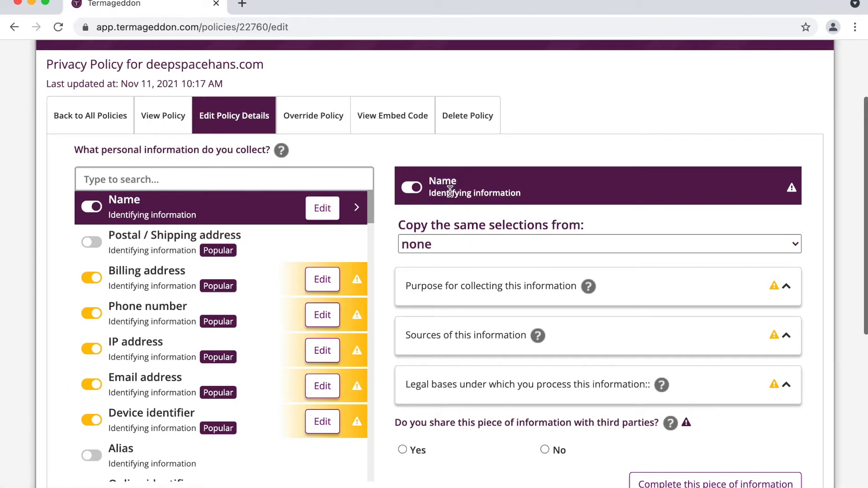
{"action": "left_click", "coordinate": [454, 286]}
{"action": "scroll", "coordinate": [454, 286], "scroll_direction": "down", "scroll_amount": 4}
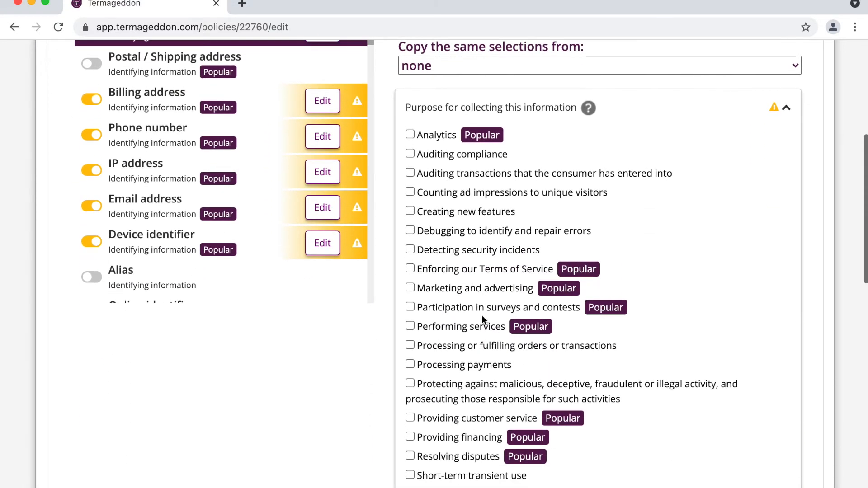
{"action": "left_click", "coordinate": [475, 326]}
{"action": "scroll", "coordinate": [475, 327], "scroll_direction": "down", "scroll_amount": 1}
{"action": "left_click", "coordinate": [484, 368]}
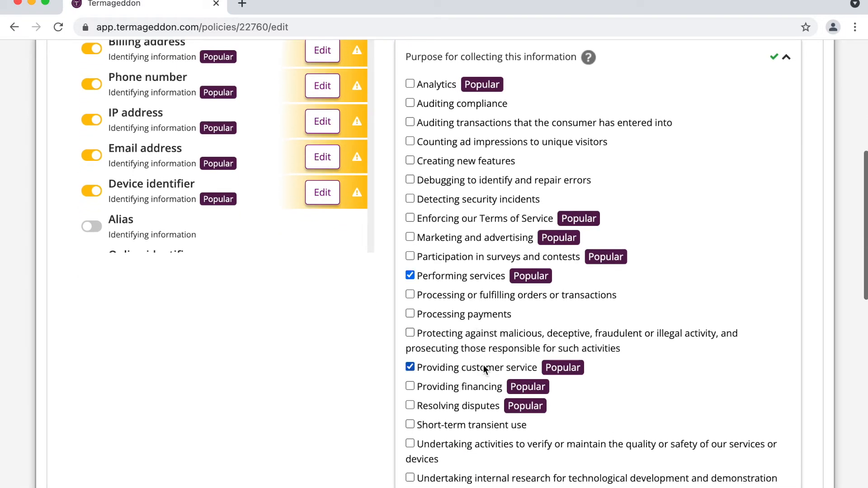
{"action": "left_click", "coordinate": [486, 240]}
{"action": "left_click", "coordinate": [467, 258]}
- Add processing payments, fulfilling orders, enforcing Terms of Service and verifying customer information as purposes
{"action": "left_click", "coordinate": [469, 315]}
{"action": "left_click", "coordinate": [481, 297]}
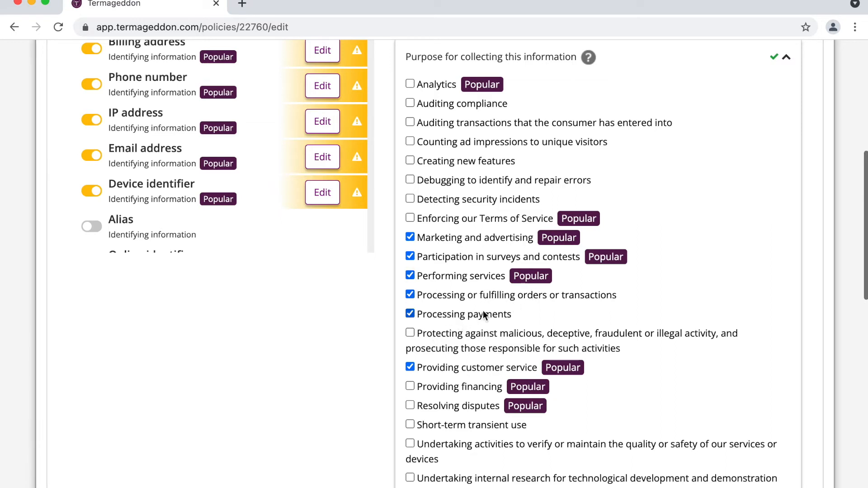
{"action": "left_click", "coordinate": [481, 219]}
{"action": "scroll", "coordinate": [505, 335], "scroll_direction": "down", "scroll_amount": 4}
{"action": "left_click", "coordinate": [505, 335]}
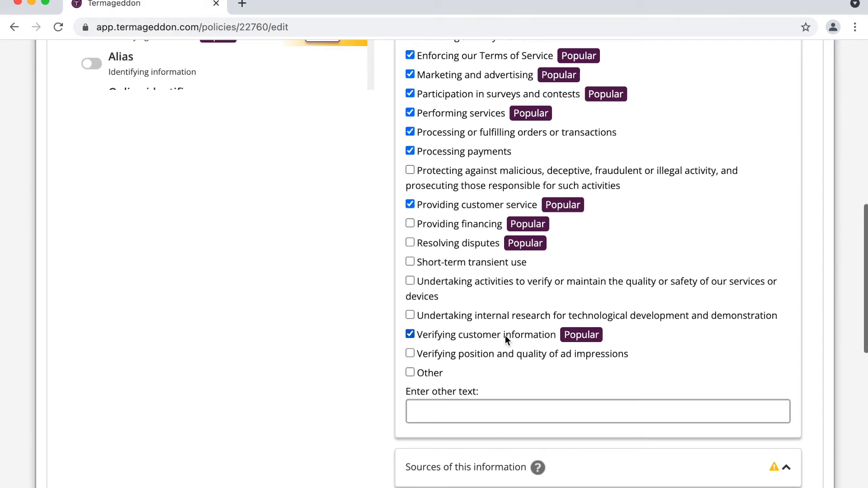
{"action": "scroll", "coordinate": [505, 335], "scroll_direction": "up", "scroll_amount": 4}
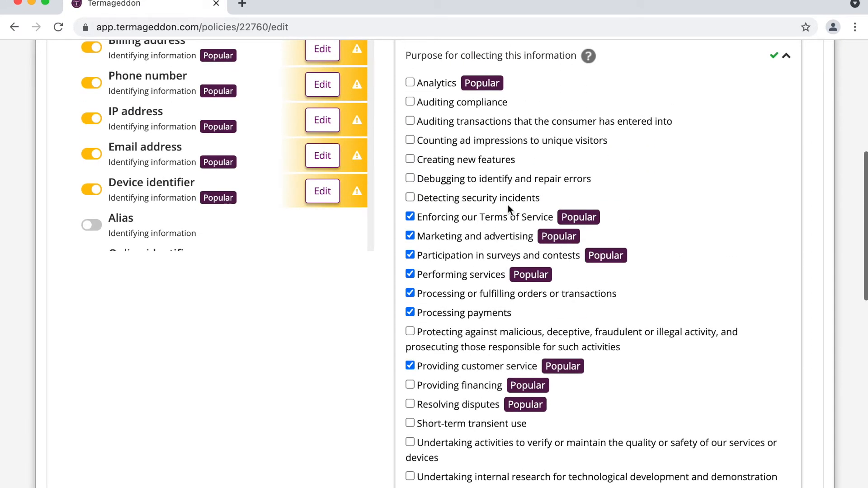
{"action": "scroll", "coordinate": [508, 205], "scroll_direction": "up", "scroll_amount": 1}
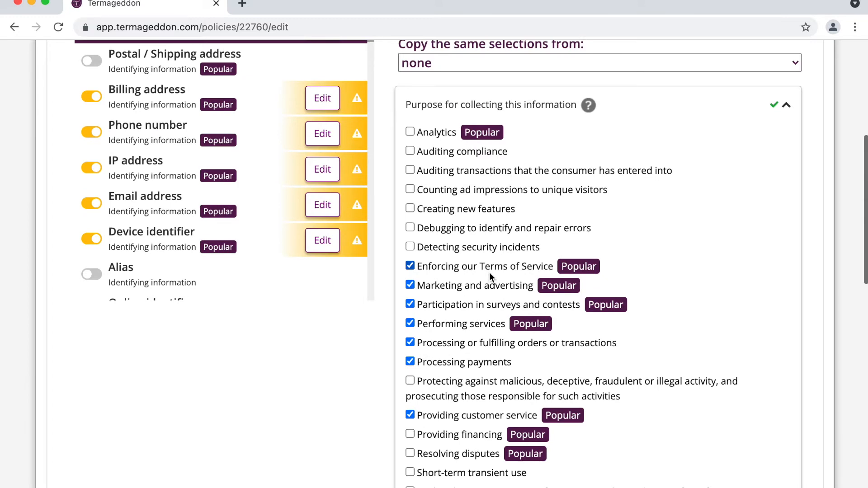
{"action": "scroll", "coordinate": [489, 272], "scroll_direction": "down", "scroll_amount": 3}
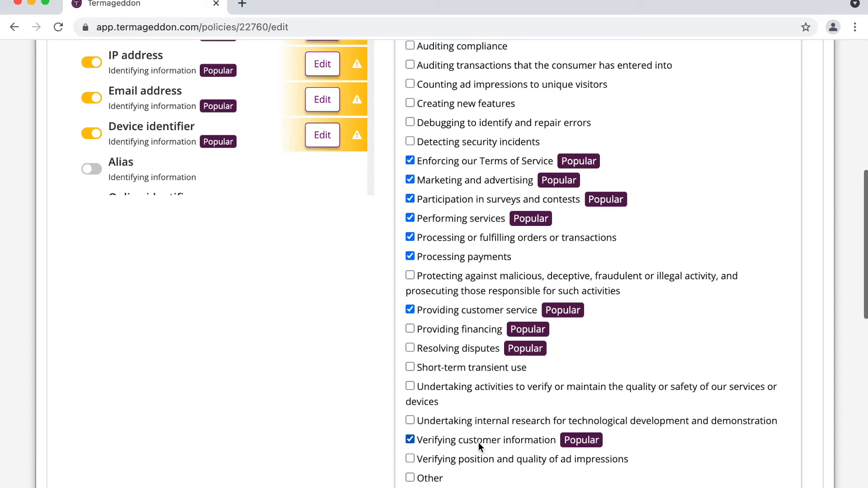
{"action": "scroll", "coordinate": [478, 442], "scroll_direction": "up", "scroll_amount": 3}
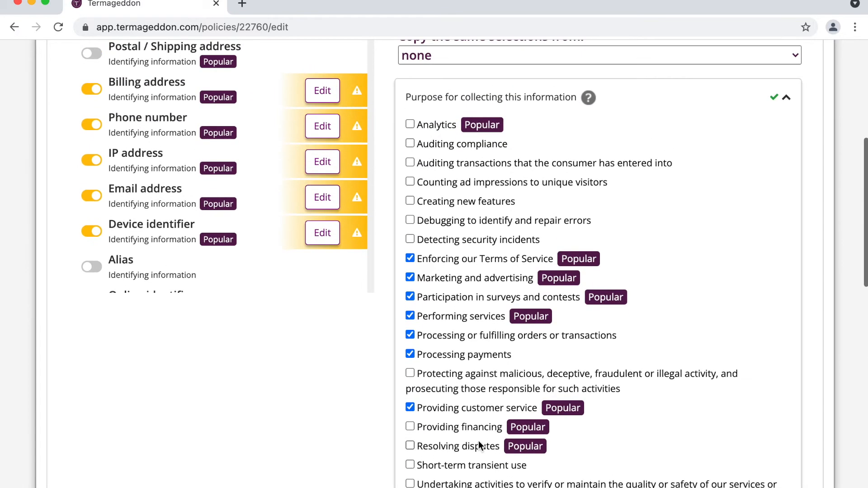
{"action": "scroll", "coordinate": [542, 293], "scroll_direction": "down", "scroll_amount": 3}
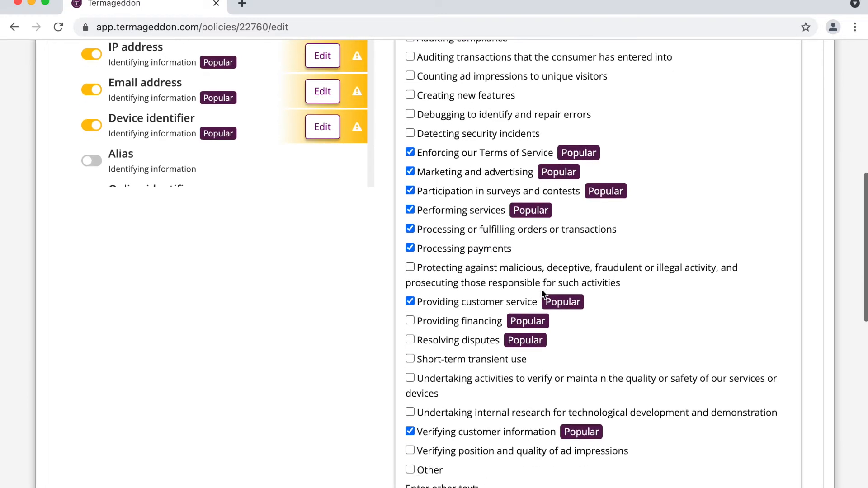
{"action": "scroll", "coordinate": [541, 289], "scroll_direction": "up", "scroll_amount": 5}
{"action": "left_click", "coordinate": [626, 167]}
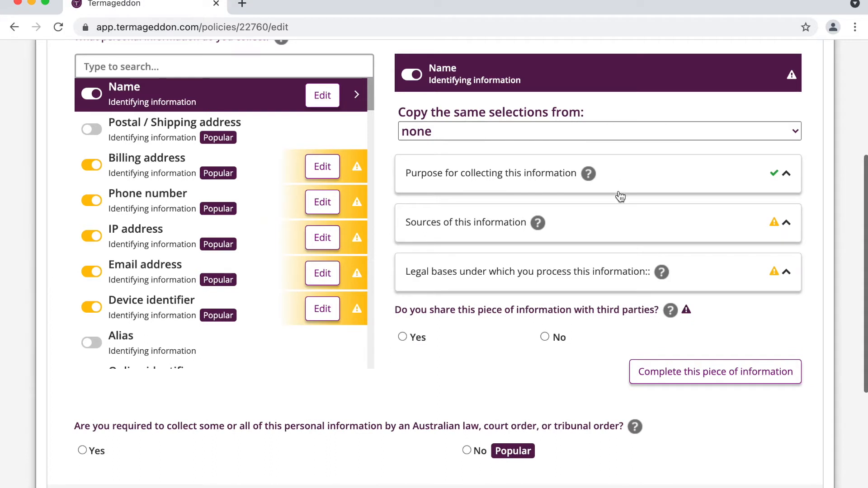
- Set Name's source to information submitted by the consumer
{"action": "left_click", "coordinate": [608, 228]}
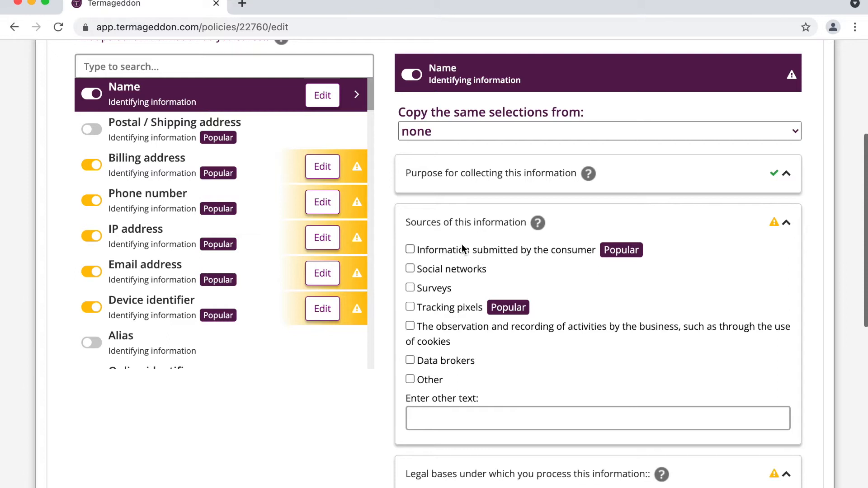
{"action": "left_click", "coordinate": [504, 254]}
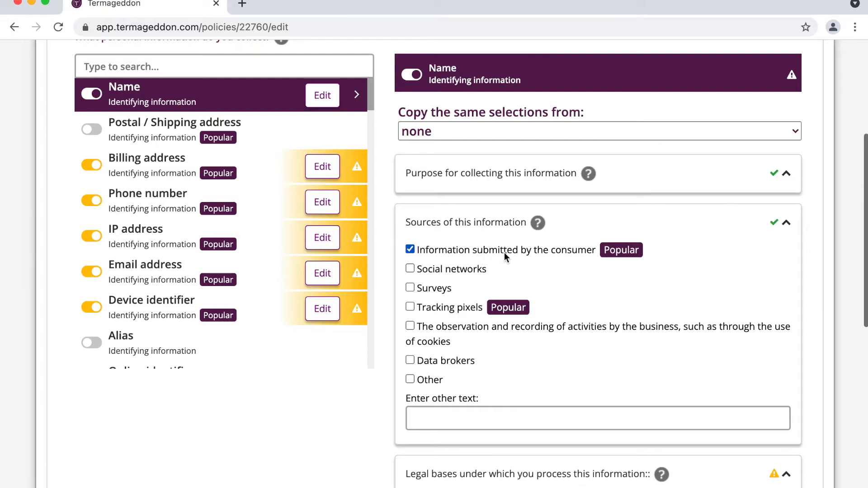
{"action": "double_click", "coordinate": [443, 68]}
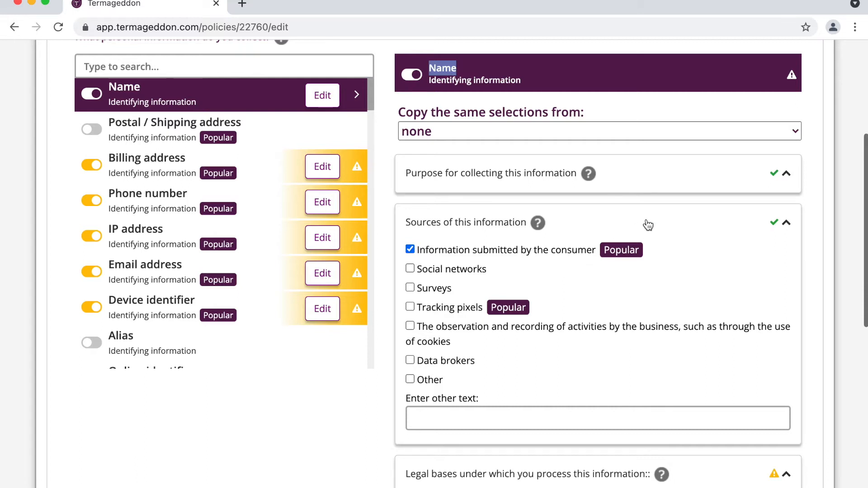
{"action": "left_click", "coordinate": [622, 225]}
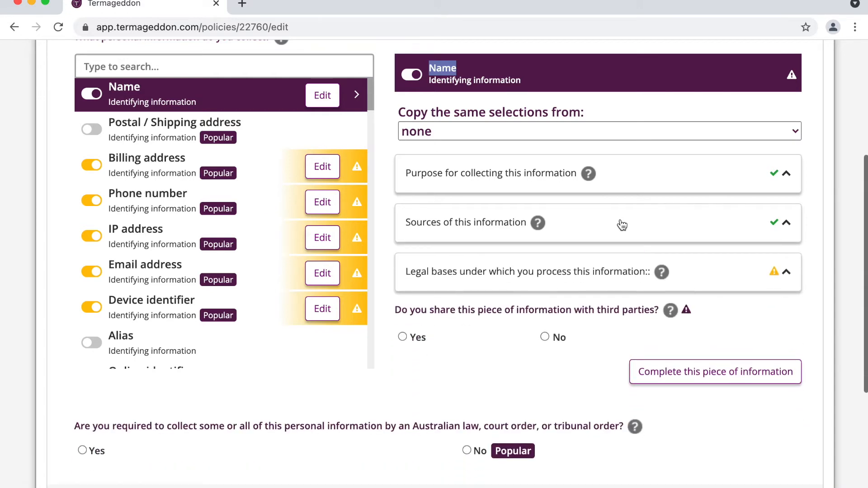
- Tick user consent and performing a contract as Name's legal bases
{"action": "left_click", "coordinate": [555, 265]}
{"action": "scroll", "coordinate": [556, 264], "scroll_direction": "down", "scroll_amount": 2}
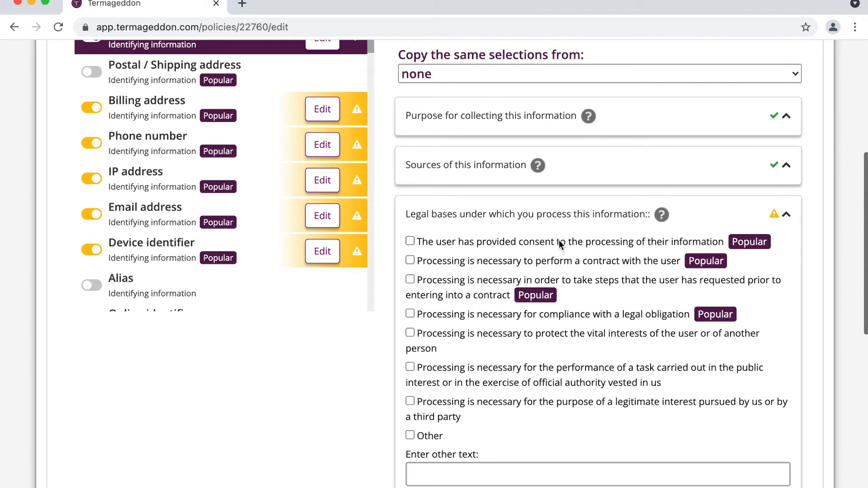
{"action": "left_click", "coordinate": [553, 243]}
{"action": "left_click", "coordinate": [525, 263]}
{"action": "left_click", "coordinate": [541, 208]}
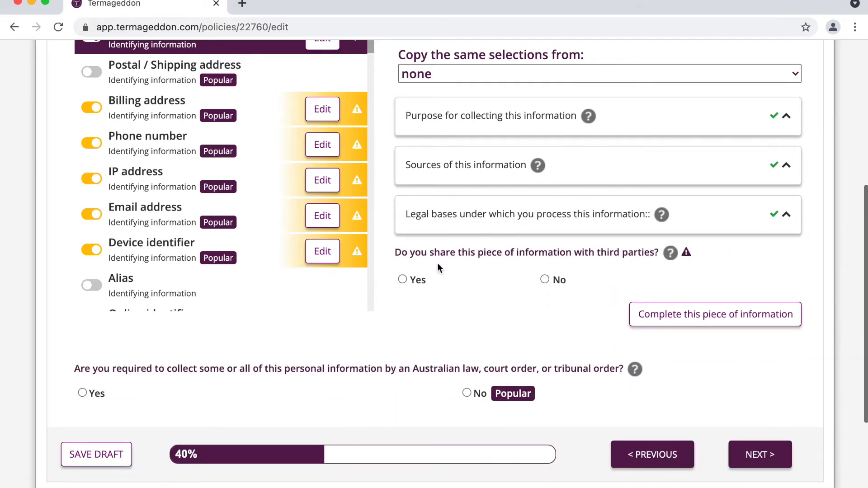
- Mark Name as shared with content management systems, website operators and hosting providers for managing interactions
{"action": "left_click", "coordinate": [412, 282]}
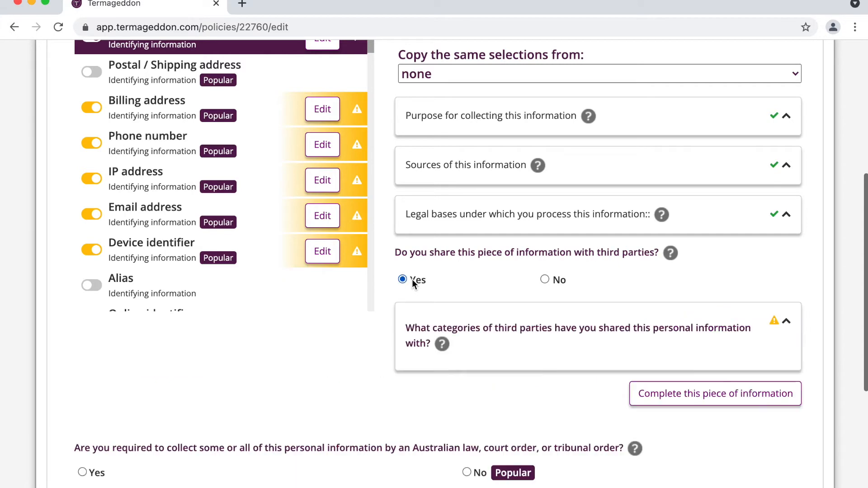
{"action": "scroll", "coordinate": [529, 276], "scroll_direction": "down", "scroll_amount": 3}
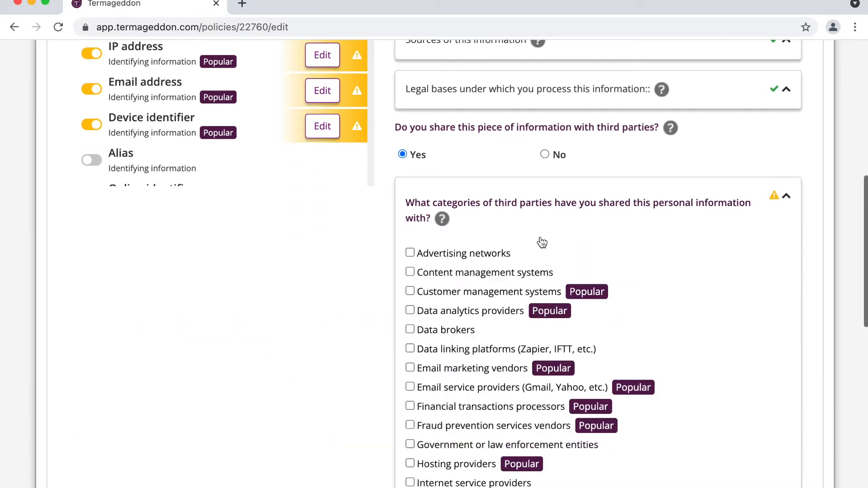
{"action": "scroll", "coordinate": [524, 368], "scroll_direction": "down", "scroll_amount": 3}
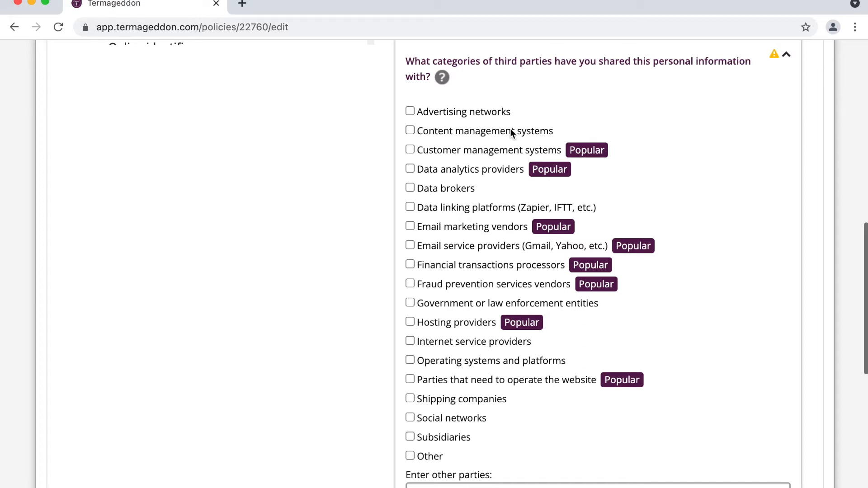
{"action": "left_click", "coordinate": [484, 130]}
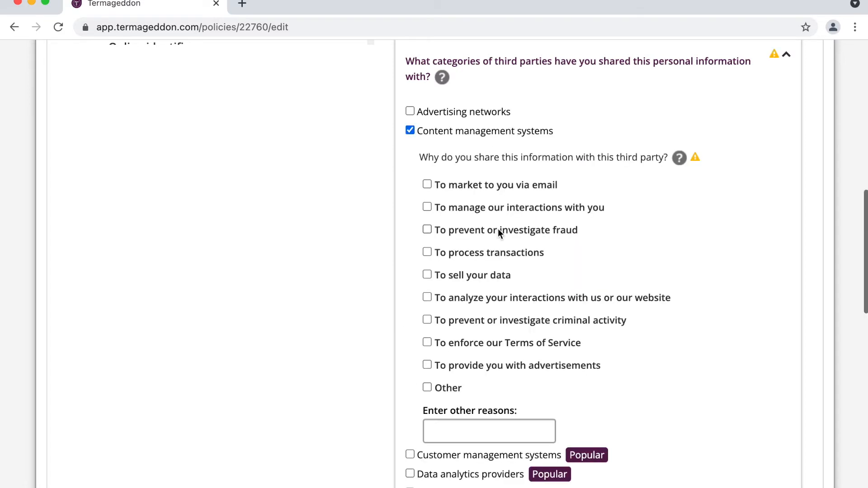
{"action": "left_click", "coordinate": [515, 212]}
{"action": "scroll", "coordinate": [516, 212], "scroll_direction": "down", "scroll_amount": 5}
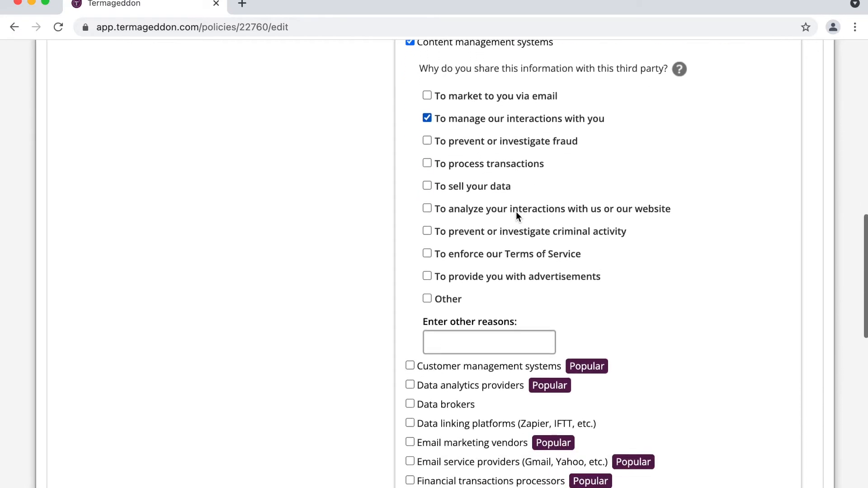
{"action": "scroll", "coordinate": [516, 211], "scroll_direction": "down", "scroll_amount": 3}
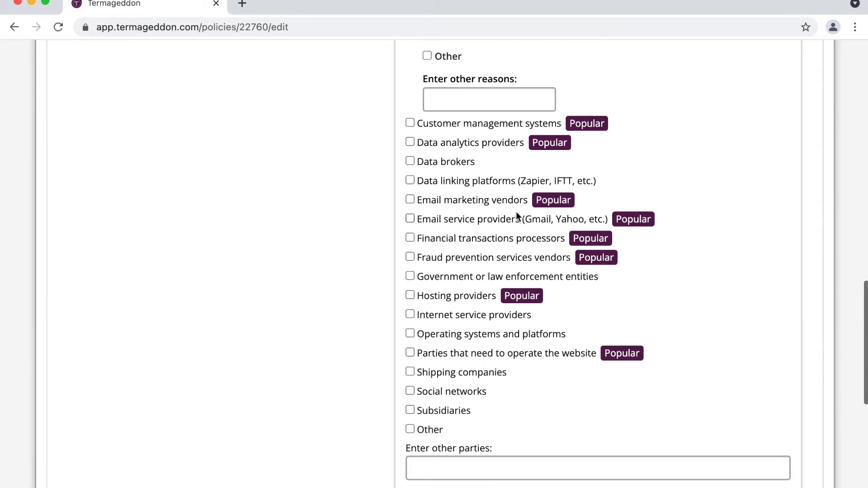
{"action": "left_click", "coordinate": [443, 354]}
{"action": "scroll", "coordinate": [443, 354], "scroll_direction": "down", "scroll_amount": 3}
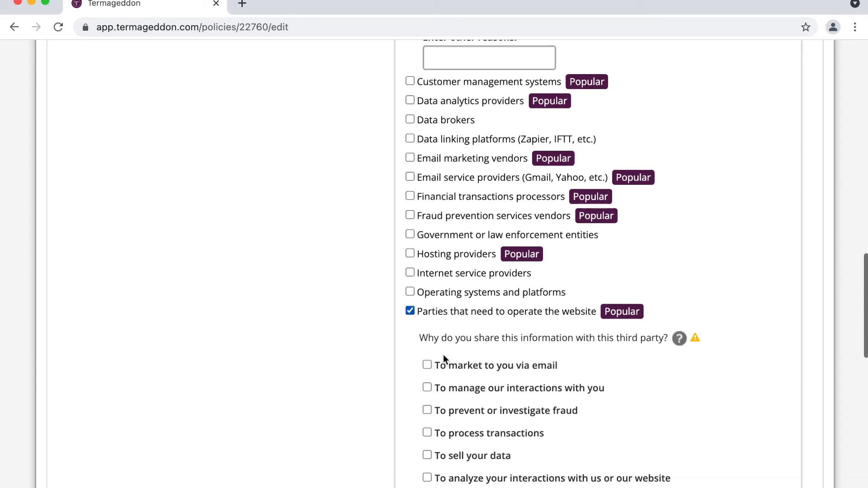
{"action": "left_click", "coordinate": [490, 320]}
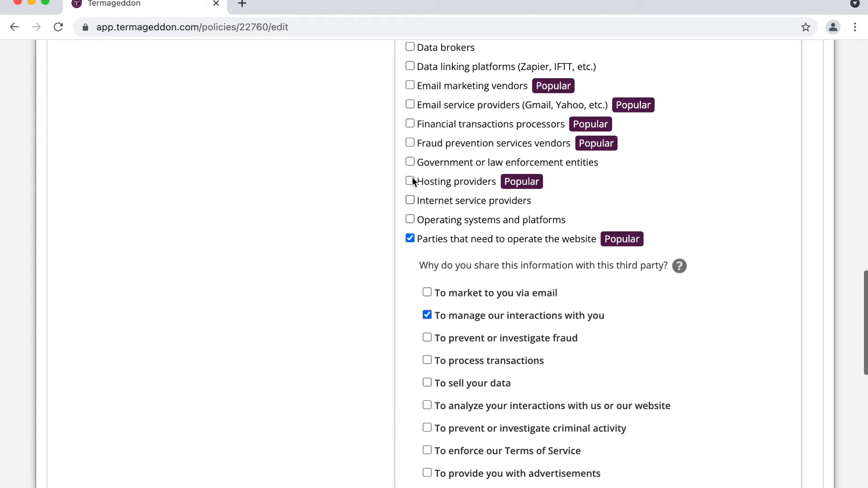
{"action": "left_click", "coordinate": [449, 180]}
{"action": "left_click", "coordinate": [492, 258]}
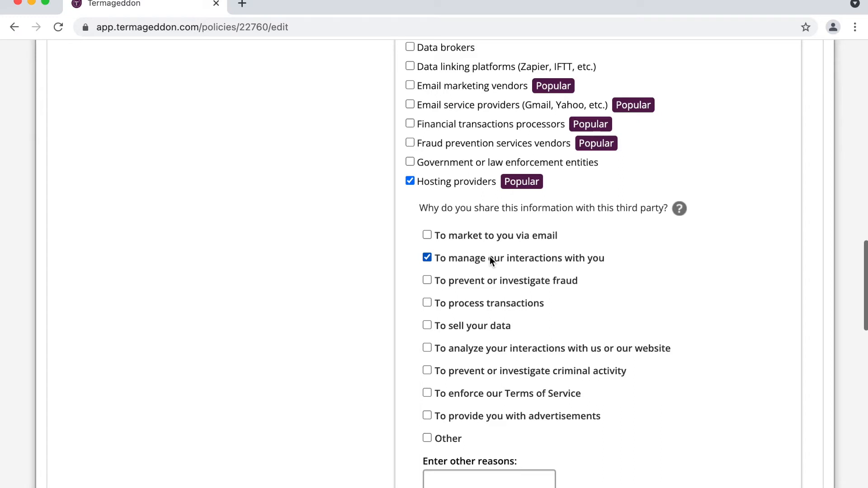
- Add email service providers and customer management systems for interactions, email marketing vendors for email marketing
{"action": "scroll", "coordinate": [489, 257], "scroll_direction": "up", "scroll_amount": 4}
{"action": "left_click", "coordinate": [470, 262]}
{"action": "left_click", "coordinate": [502, 334]}
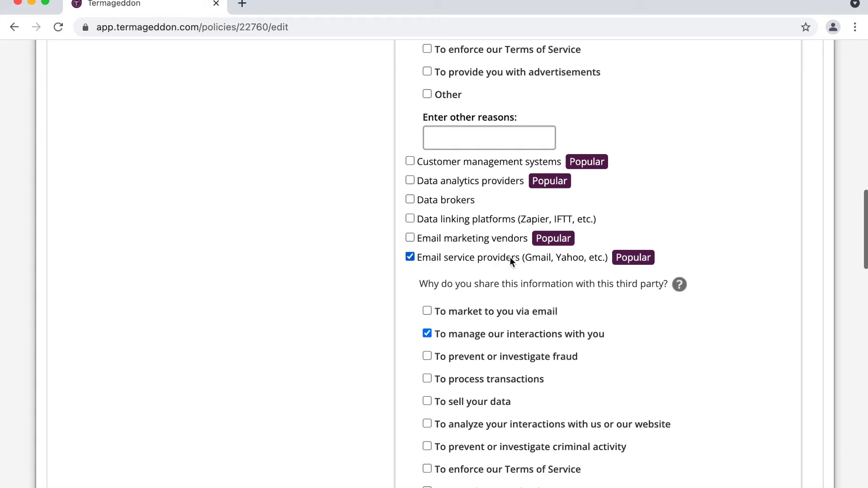
{"action": "left_click", "coordinate": [459, 240]}
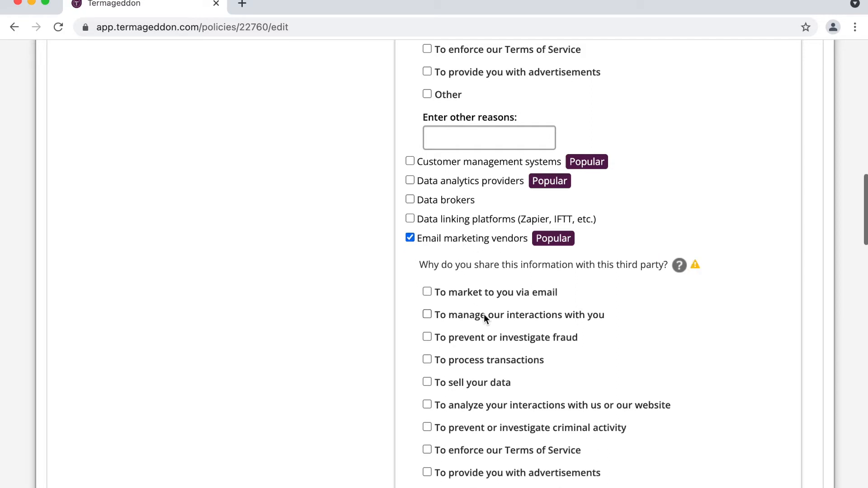
{"action": "left_click", "coordinate": [507, 289]}
{"action": "scroll", "coordinate": [506, 289], "scroll_direction": "up", "scroll_amount": 2}
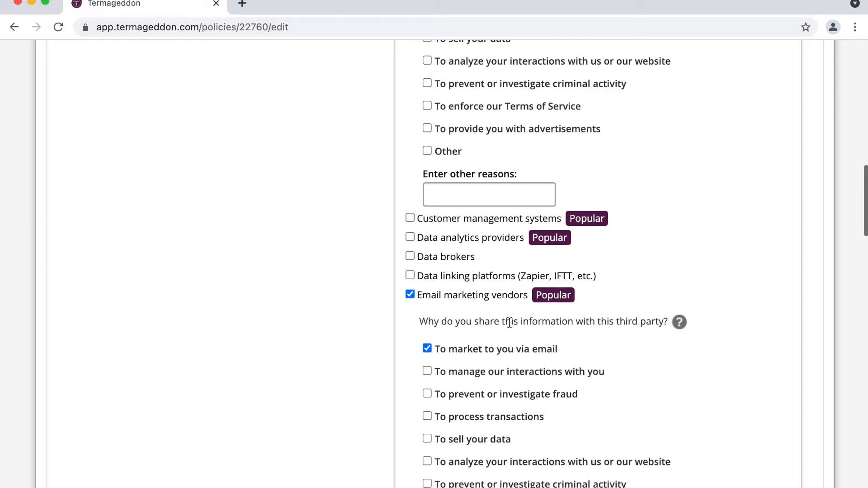
{"action": "scroll", "coordinate": [508, 321], "scroll_direction": "up", "scroll_amount": 3}
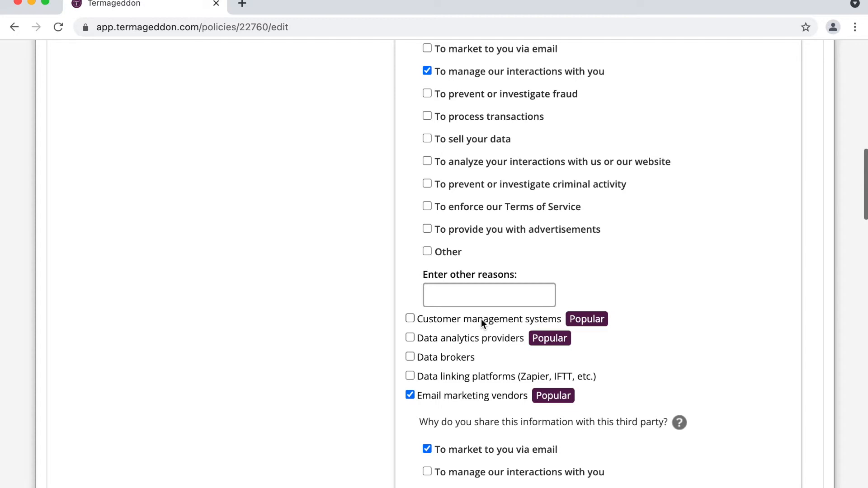
{"action": "left_click", "coordinate": [513, 320]}
{"action": "left_click", "coordinate": [515, 397]}
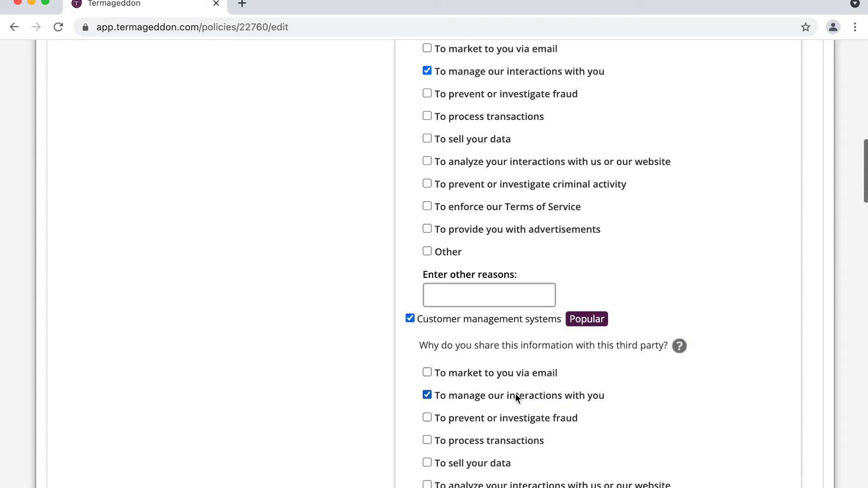
{"action": "scroll", "coordinate": [515, 393], "scroll_direction": "up", "scroll_amount": 5}
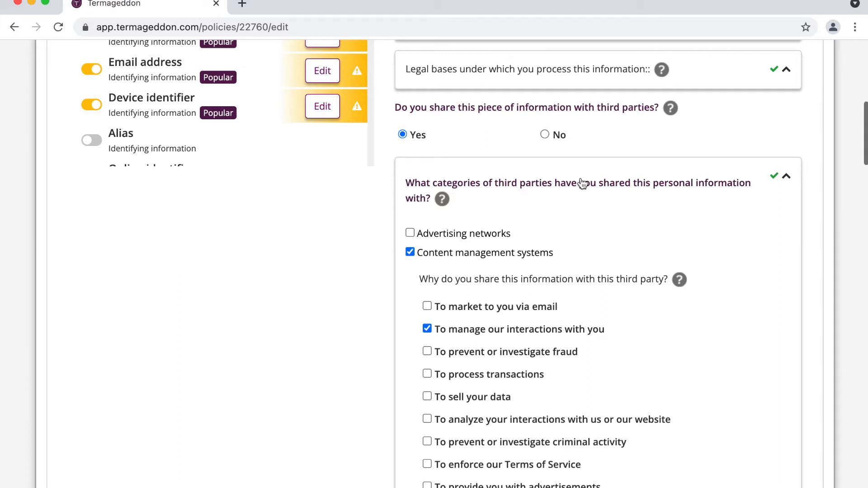
- Mark Name complete, then make Email address copy Name's selections and mark it complete
{"action": "left_click", "coordinate": [584, 182]}
{"action": "left_click", "coordinate": [714, 248]}
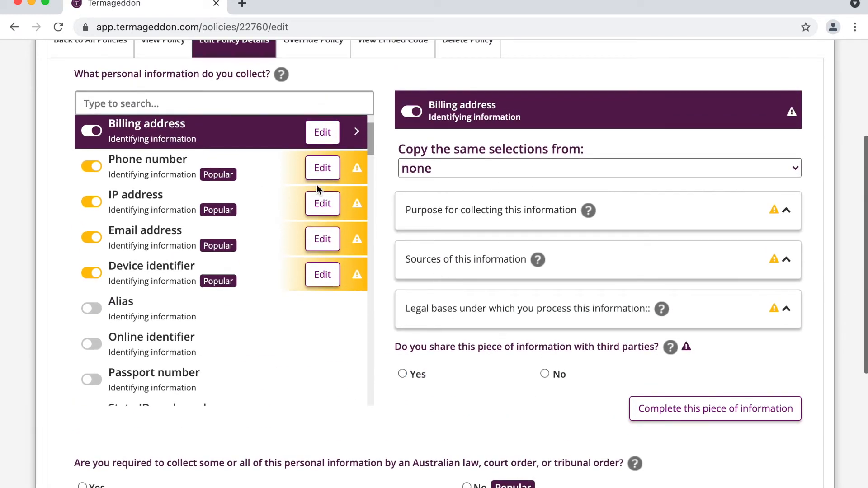
{"action": "left_click", "coordinate": [330, 243]}
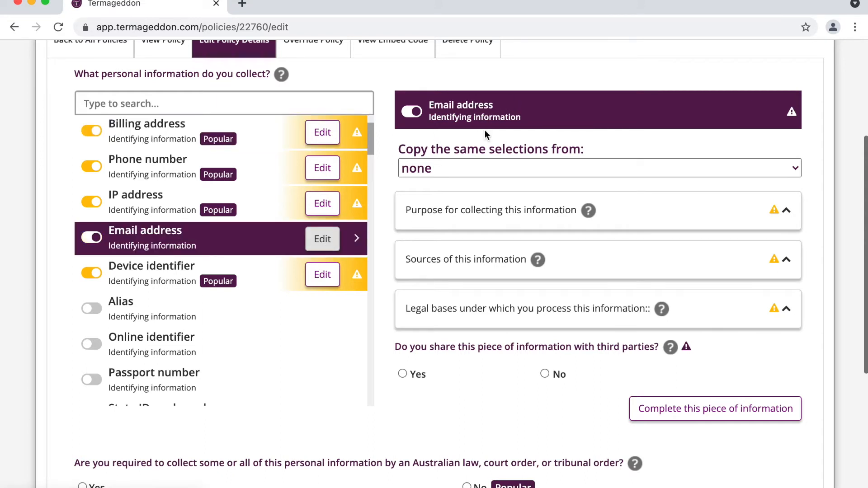
{"action": "left_click", "coordinate": [439, 171]}
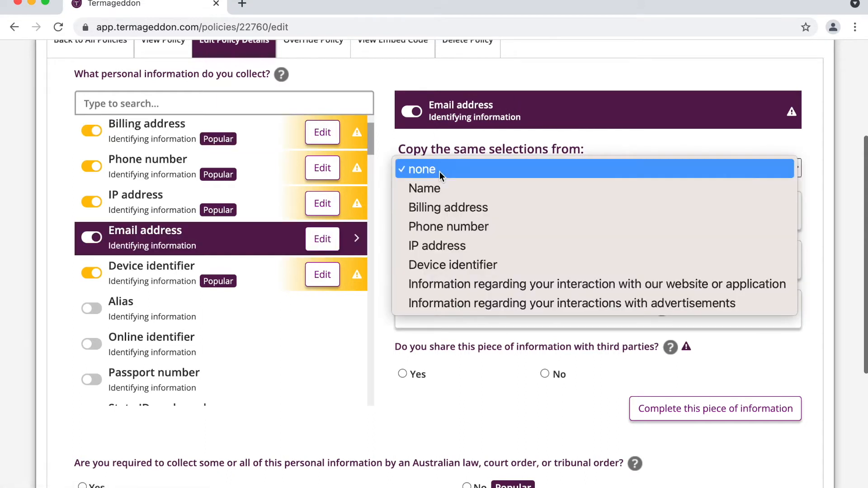
{"action": "left_click", "coordinate": [431, 187]}
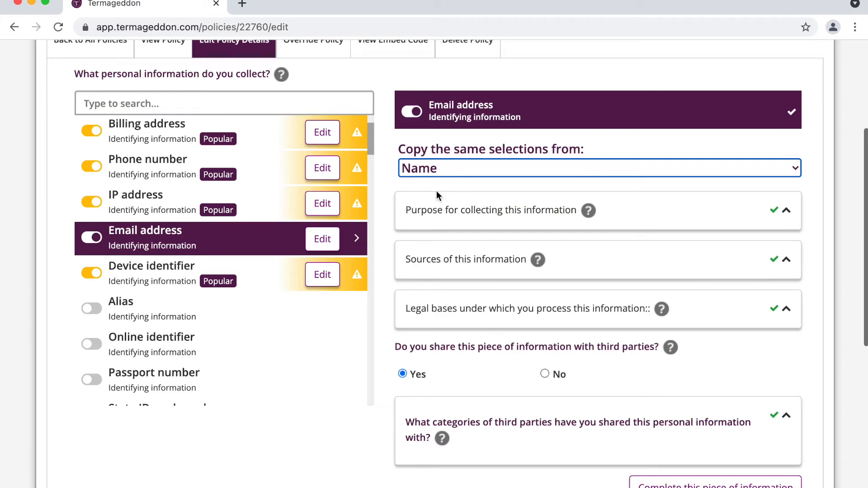
{"action": "triple_click", "coordinate": [422, 149]}
{"action": "left_click", "coordinate": [444, 152]}
{"action": "left_click", "coordinate": [456, 168]}
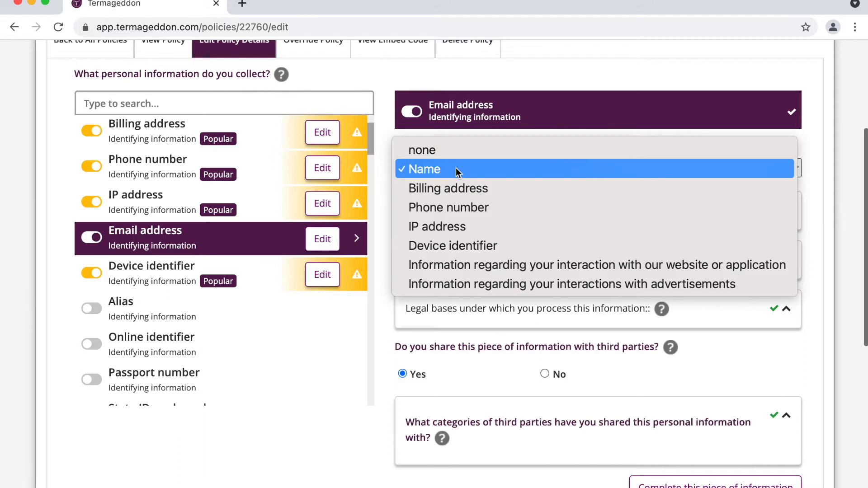
{"action": "left_click", "coordinate": [455, 167]}
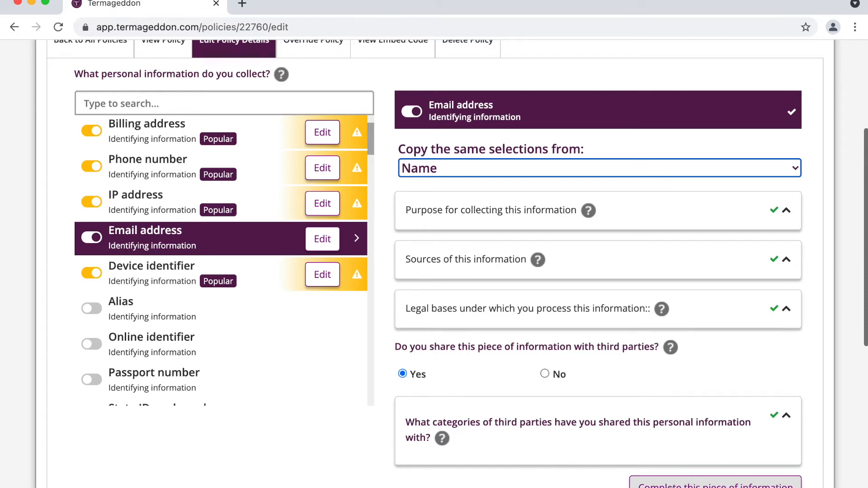
{"action": "left_click", "coordinate": [671, 486]}
{"action": "scroll", "coordinate": [365, 291], "scroll_direction": "down", "scroll_amount": 4}
{"action": "scroll", "coordinate": [365, 291], "scroll_direction": "up", "scroll_amount": 5}
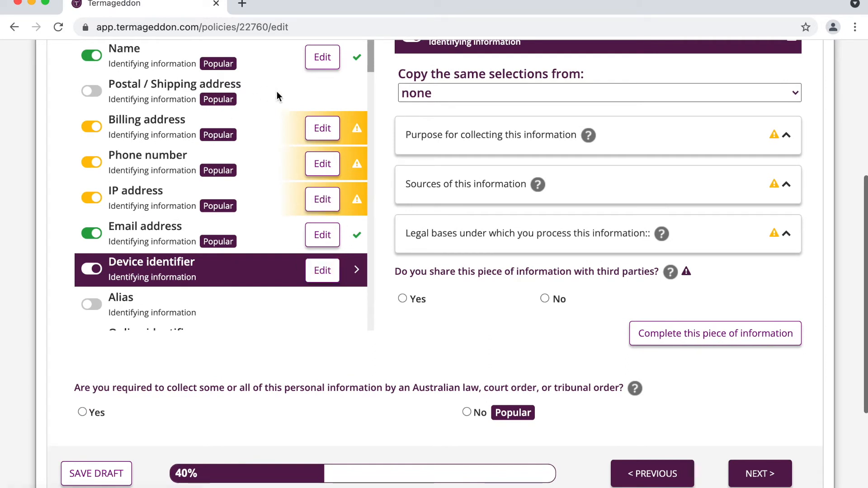
- Copy Name's selections into Phone number and check the copied third-party categories
{"action": "scroll", "coordinate": [285, 188], "scroll_direction": "up", "scroll_amount": 1}
{"action": "left_click", "coordinate": [320, 186]}
{"action": "left_click", "coordinate": [498, 112]}
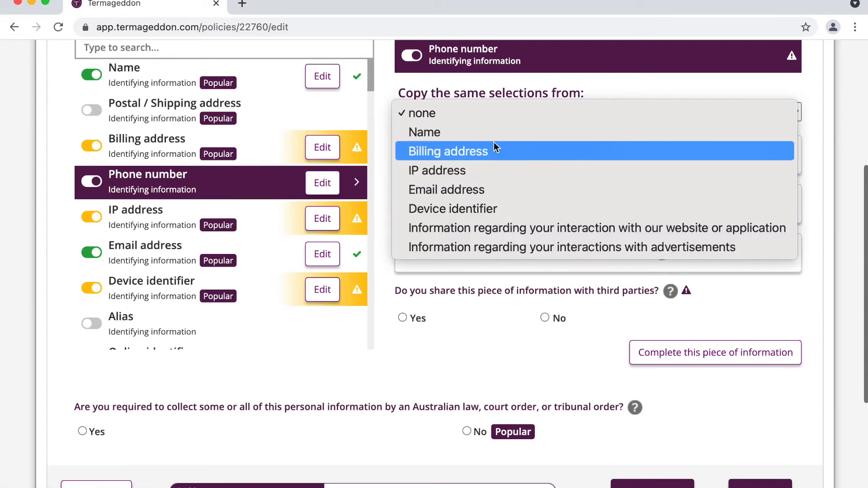
{"action": "left_click", "coordinate": [499, 131]}
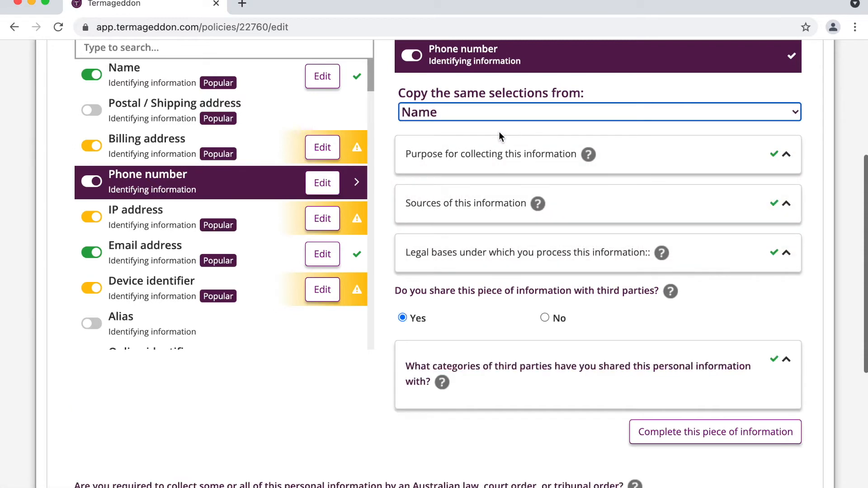
{"action": "left_click", "coordinate": [571, 385]}
{"action": "scroll", "coordinate": [570, 384], "scroll_direction": "down", "scroll_amount": 5}
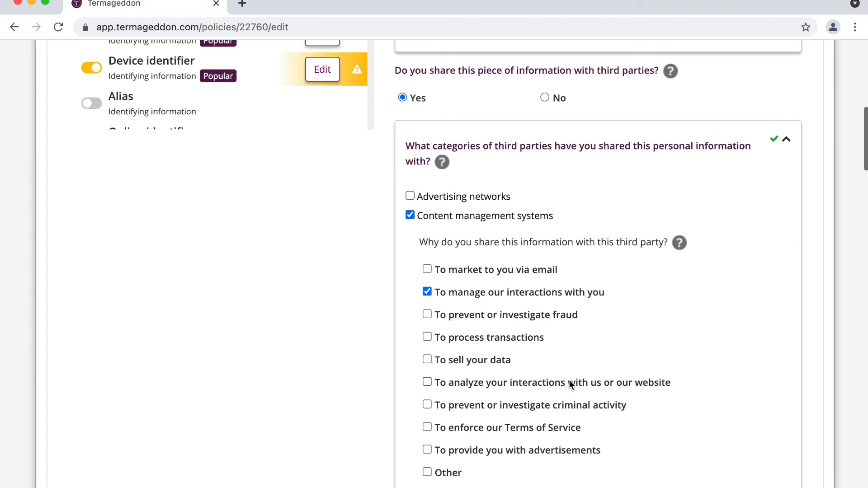
{"action": "scroll", "coordinate": [569, 380], "scroll_direction": "down", "scroll_amount": 5}
{"action": "scroll", "coordinate": [569, 380], "scroll_direction": "up", "scroll_amount": 7}
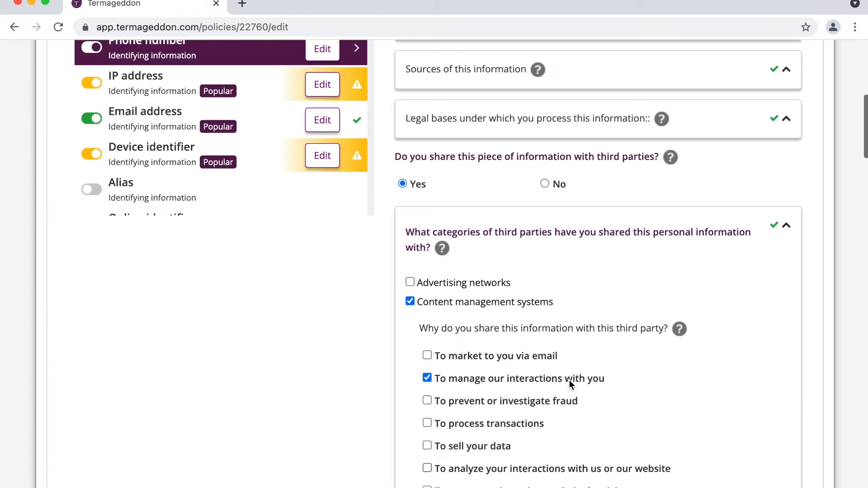
{"action": "scroll", "coordinate": [569, 379], "scroll_direction": "up", "scroll_amount": 1}
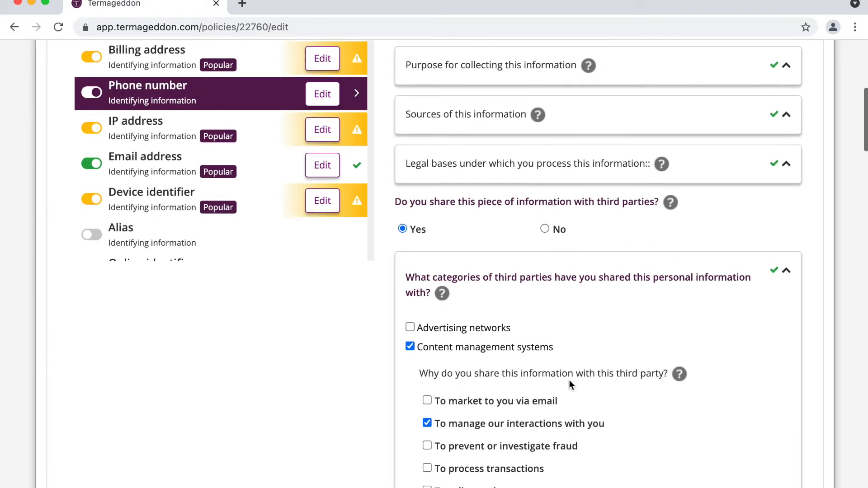
{"action": "left_click", "coordinate": [566, 277]}
{"action": "scroll", "coordinate": [566, 273], "scroll_direction": "up", "scroll_amount": 3}
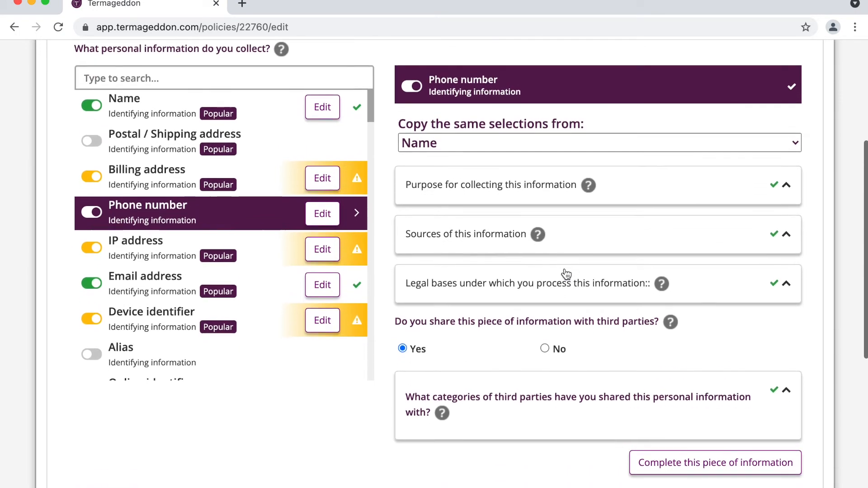
- Mark Phone number complete and open the Billing address entry for editing
{"action": "left_click", "coordinate": [653, 459]}
{"action": "scroll", "coordinate": [246, 265], "scroll_direction": "down", "scroll_amount": 3}
{"action": "scroll", "coordinate": [260, 240], "scroll_direction": "up", "scroll_amount": 3}
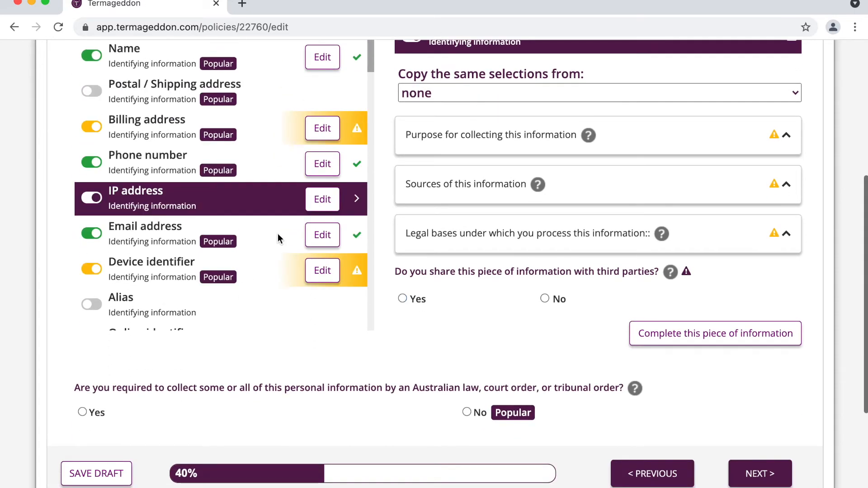
{"action": "scroll", "coordinate": [303, 227], "scroll_direction": "up", "scroll_amount": 2}
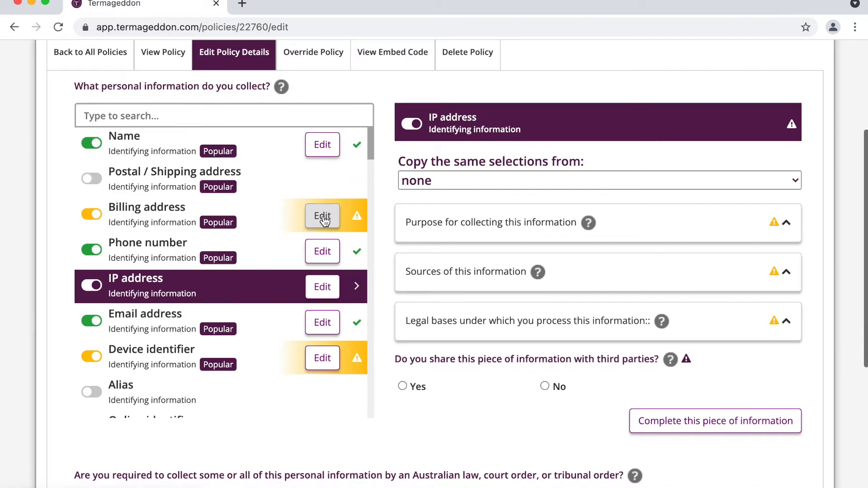
{"action": "left_click", "coordinate": [323, 217]}
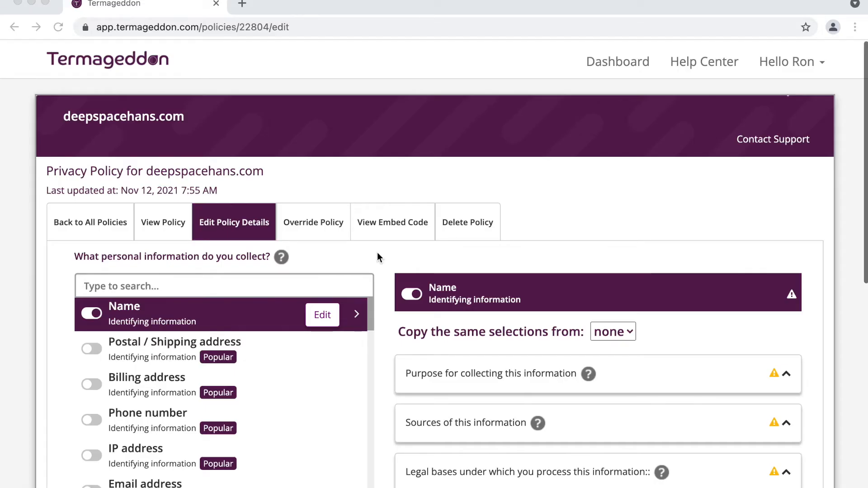
{"action": "scroll", "coordinate": [376, 257], "scroll_direction": "down", "scroll_amount": 1}
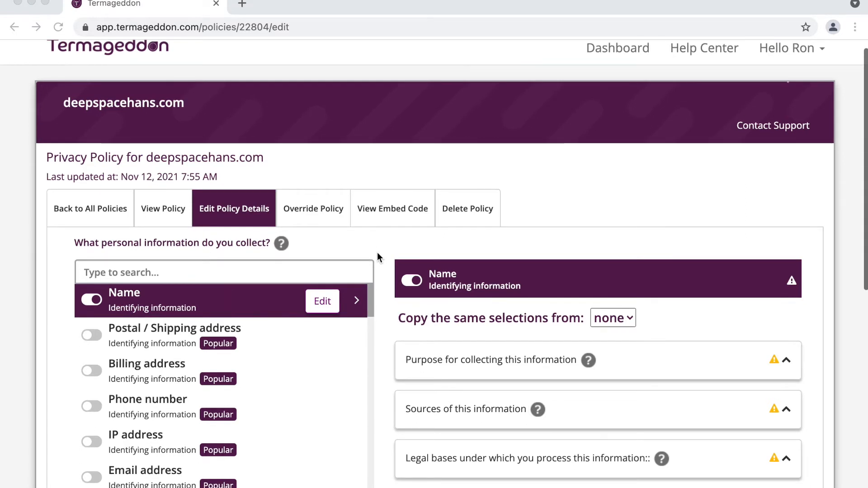
{"action": "scroll", "coordinate": [377, 254], "scroll_direction": "down", "scroll_amount": 3}
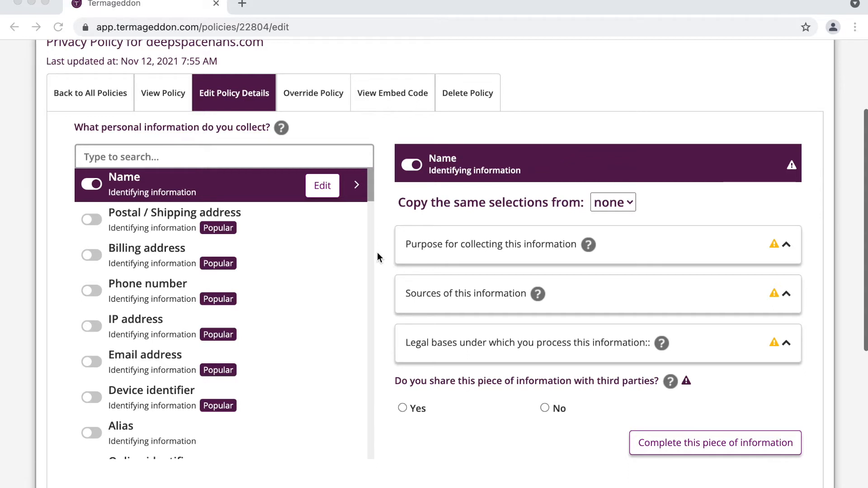
{"action": "scroll", "coordinate": [377, 252], "scroll_direction": "down", "scroll_amount": 1}
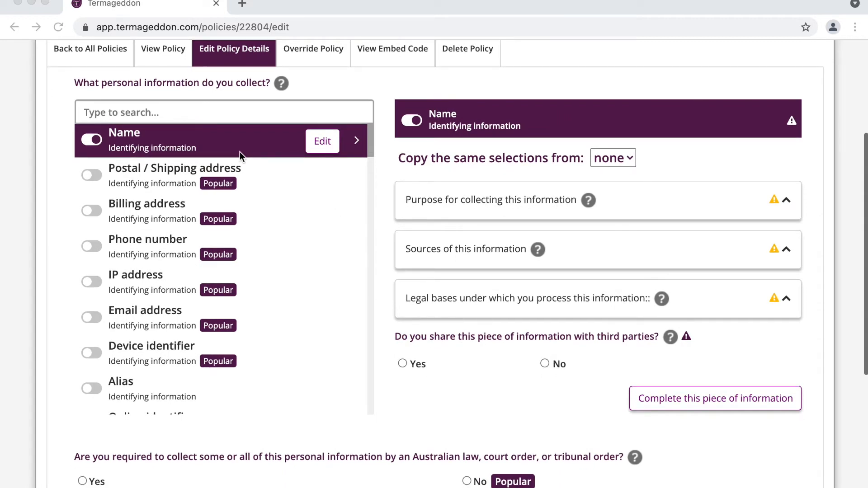
{"action": "scroll", "coordinate": [240, 151], "scroll_direction": "down", "scroll_amount": 2}
{"action": "scroll", "coordinate": [239, 151], "scroll_direction": "up", "scroll_amount": 2}
- Switch on email address, phone number, IP address and device identifier as collected
{"action": "left_click", "coordinate": [95, 316]}
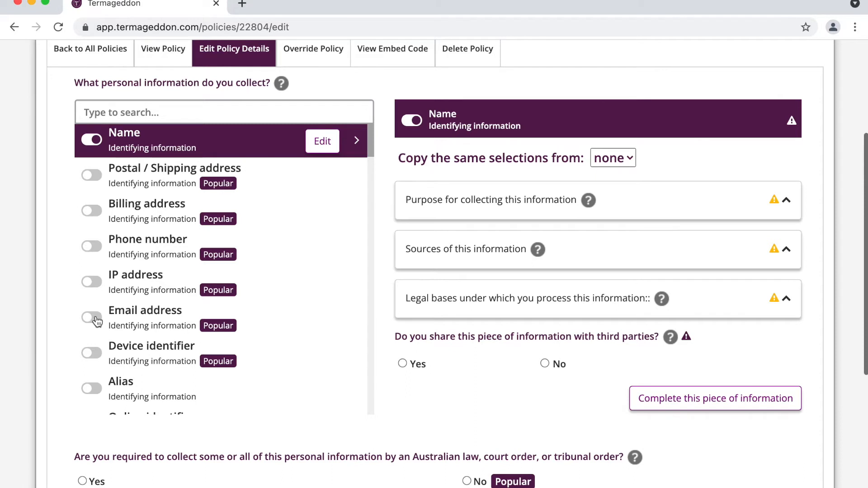
{"action": "left_click", "coordinate": [95, 317]}
{"action": "left_click", "coordinate": [91, 246]}
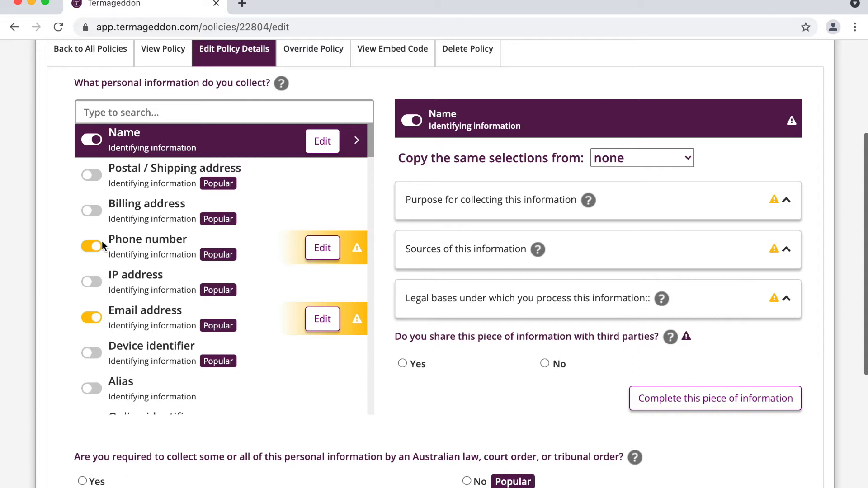
{"action": "scroll", "coordinate": [101, 240], "scroll_direction": "down", "scroll_amount": 2}
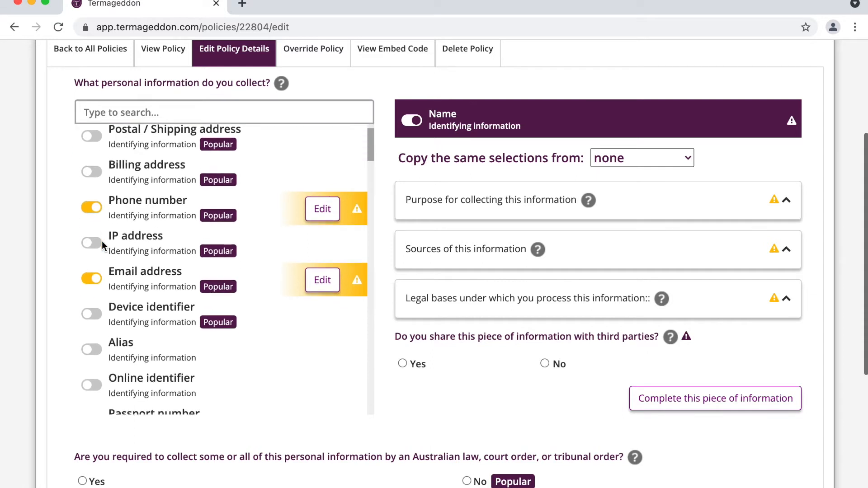
{"action": "left_click", "coordinate": [96, 245]}
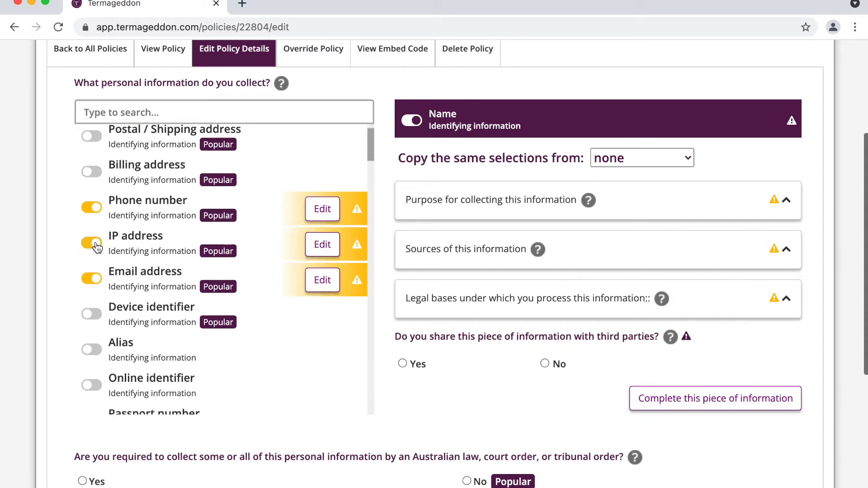
{"action": "left_click", "coordinate": [96, 320]}
- Switch on website interaction and advertisement interaction information as collected
{"action": "scroll", "coordinate": [96, 320], "scroll_direction": "down", "scroll_amount": 20}
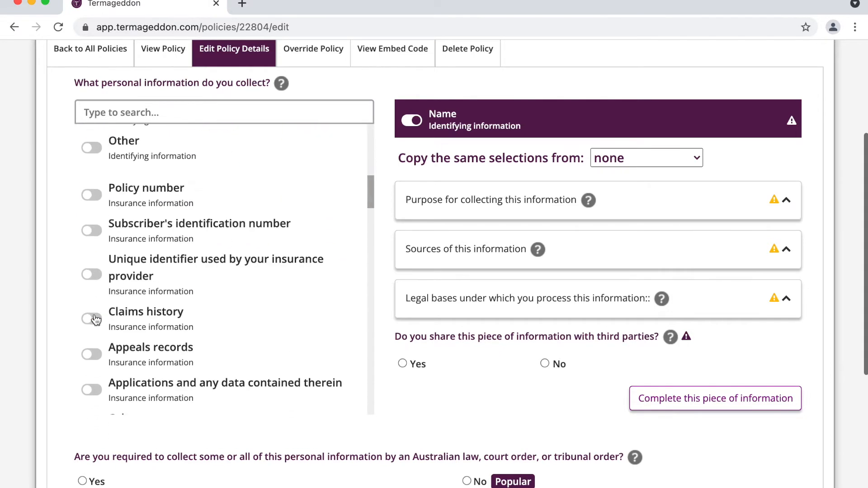
{"action": "scroll", "coordinate": [96, 319], "scroll_direction": "down", "scroll_amount": 15}
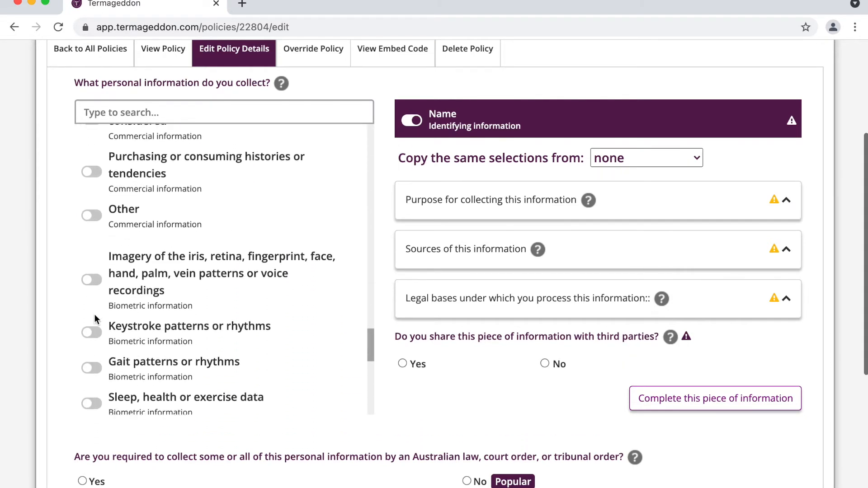
{"action": "left_click", "coordinate": [130, 275]}
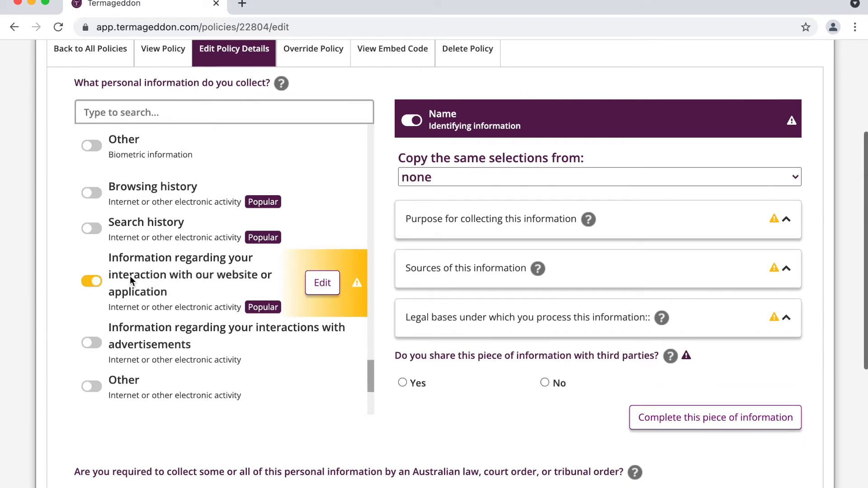
{"action": "scroll", "coordinate": [129, 276], "scroll_direction": "down", "scroll_amount": 2}
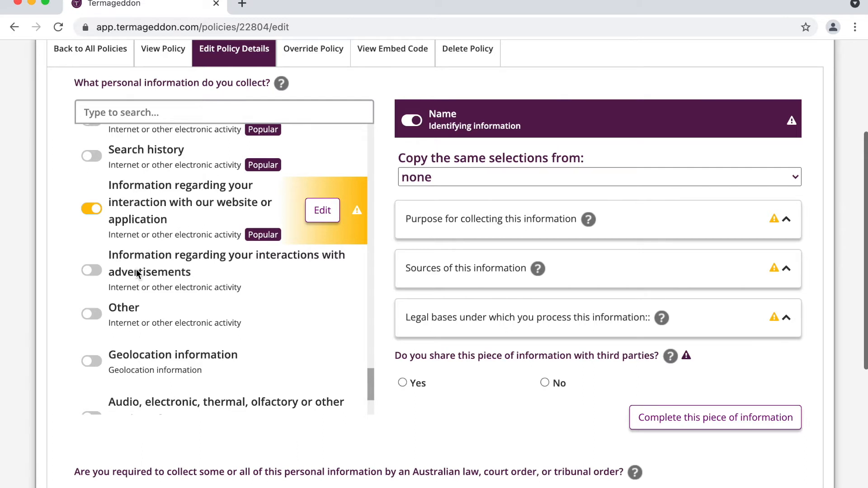
{"action": "left_click", "coordinate": [135, 271]}
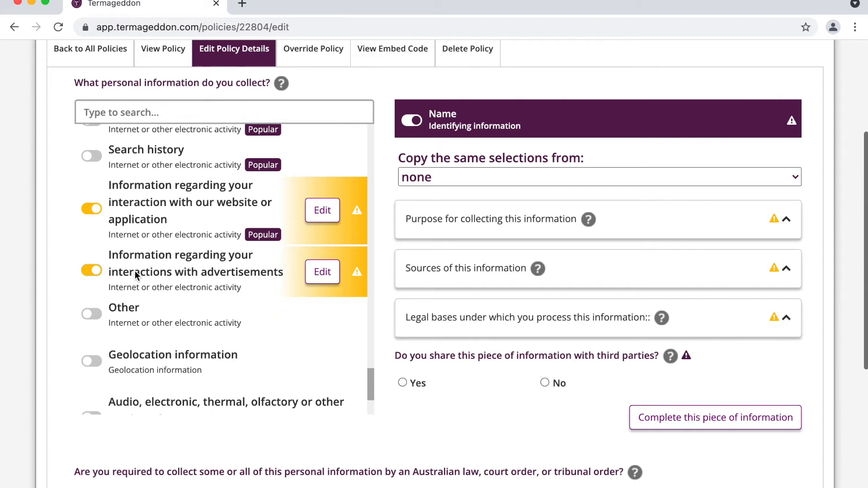
{"action": "scroll", "coordinate": [134, 270], "scroll_direction": "up", "scroll_amount": 15}
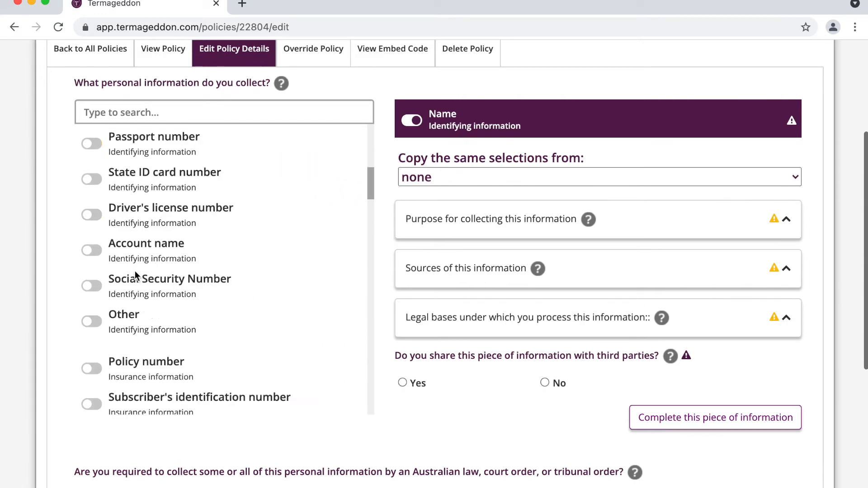
- Turn on the Billing address toggle, leaving postal/shipping address off
{"action": "scroll", "coordinate": [134, 270], "scroll_direction": "up", "scroll_amount": 5}
{"action": "scroll", "coordinate": [189, 206], "scroll_direction": "up", "scroll_amount": 5}
{"action": "scroll", "coordinate": [189, 206], "scroll_direction": "up", "scroll_amount": 2}
{"action": "scroll", "coordinate": [189, 206], "scroll_direction": "down", "scroll_amount": 4}
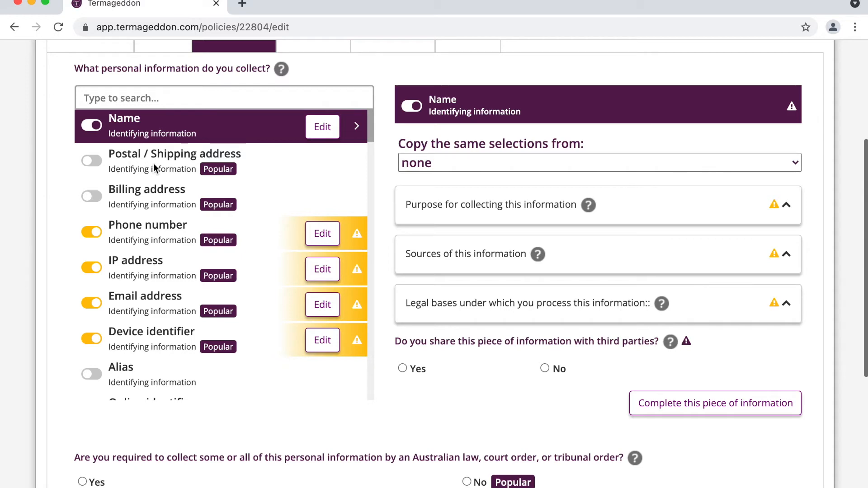
{"action": "left_click", "coordinate": [130, 192]}
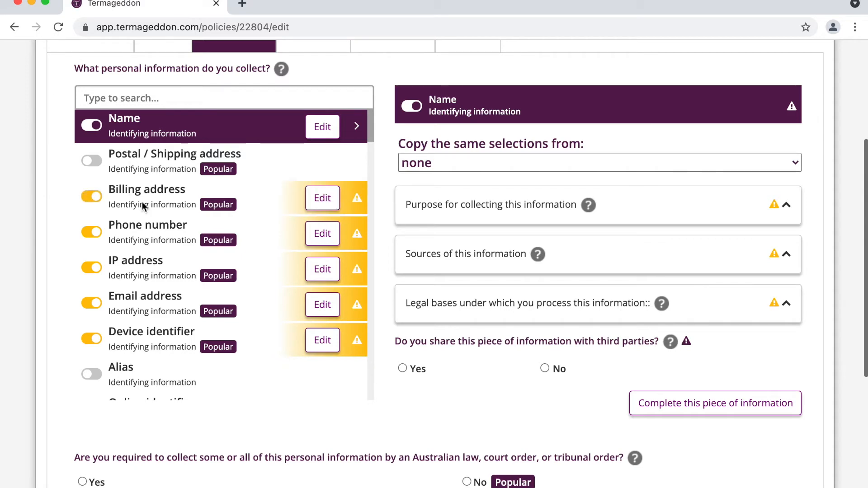
{"action": "scroll", "coordinate": [169, 240], "scroll_direction": "down", "scroll_amount": 15}
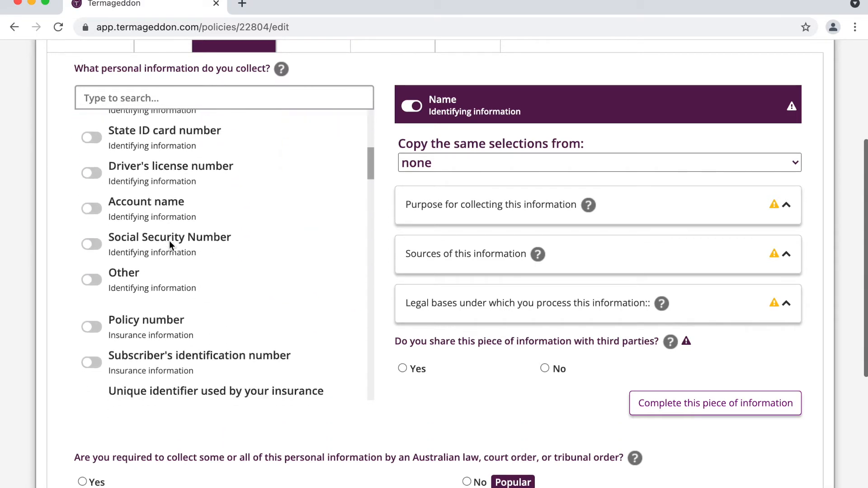
{"action": "scroll", "coordinate": [169, 240], "scroll_direction": "down", "scroll_amount": 5}
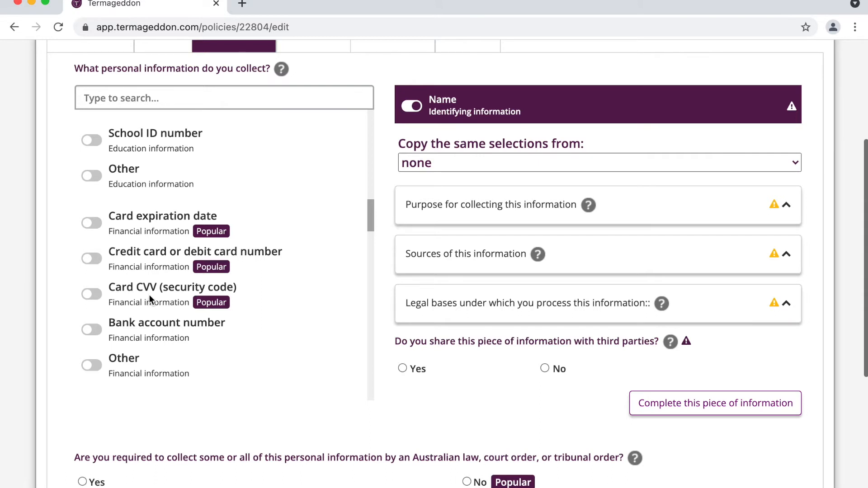
{"action": "scroll", "coordinate": [160, 287], "scroll_direction": "up", "scroll_amount": 1}
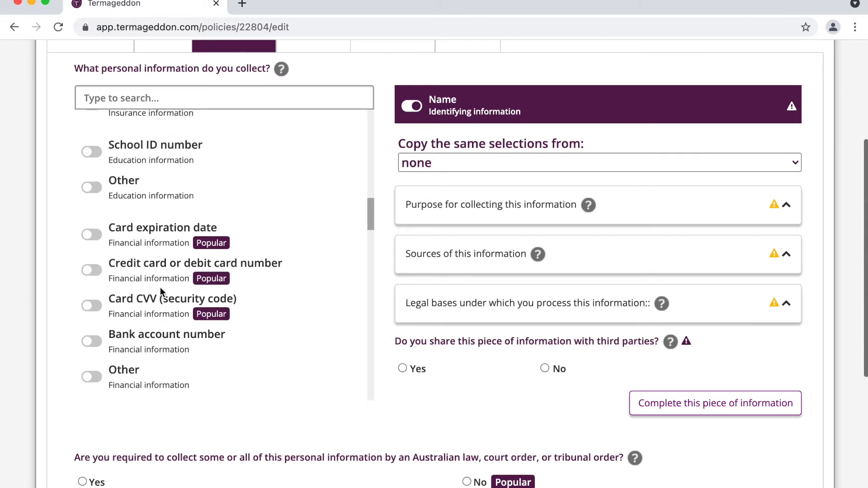
{"action": "scroll", "coordinate": [160, 292], "scroll_direction": "up", "scroll_amount": 1}
{"action": "scroll", "coordinate": [160, 287], "scroll_direction": "up", "scroll_amount": 15}
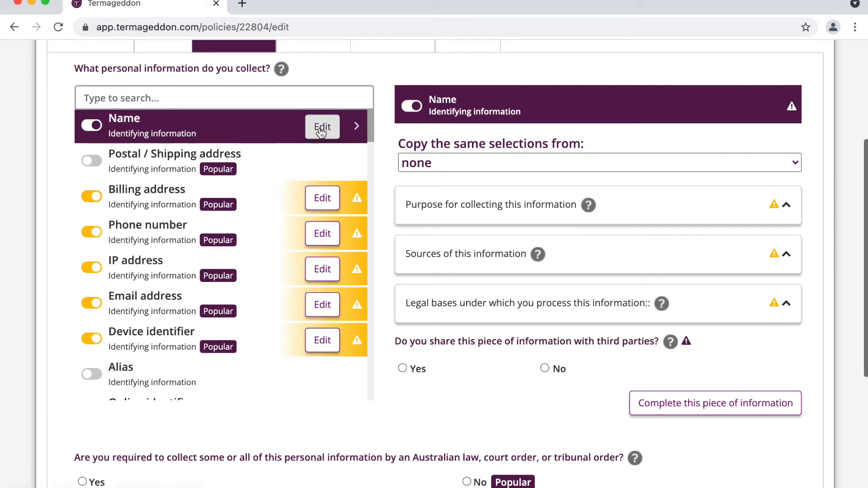
{"action": "scroll", "coordinate": [292, 173], "scroll_direction": "up", "scroll_amount": 3}
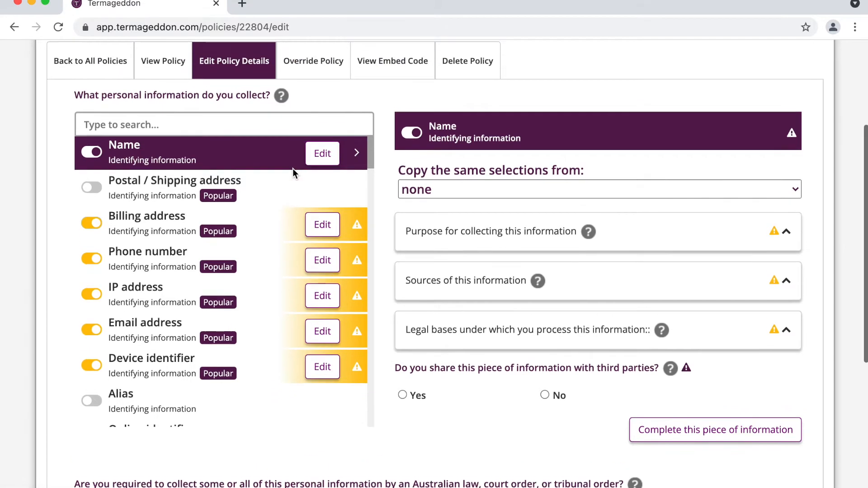
{"action": "scroll", "coordinate": [384, 140], "scroll_direction": "down", "scroll_amount": 2}
{"action": "scroll", "coordinate": [386, 142], "scroll_direction": "down", "scroll_amount": 1}
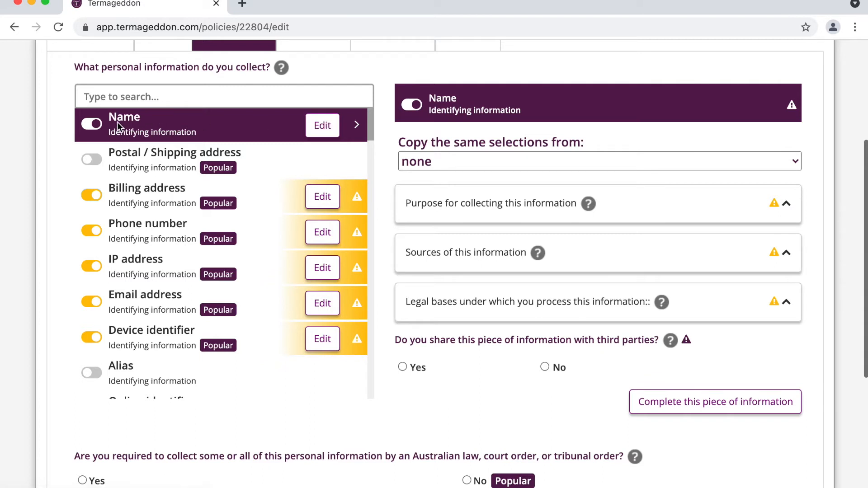
- In Name's collection purposes, tick performing services and providing customer service
{"action": "left_click", "coordinate": [319, 128]}
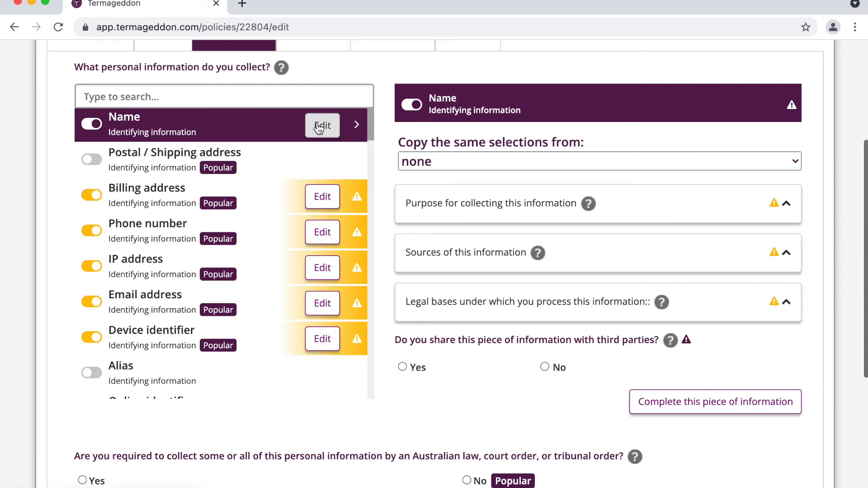
{"action": "double_click", "coordinate": [444, 101]}
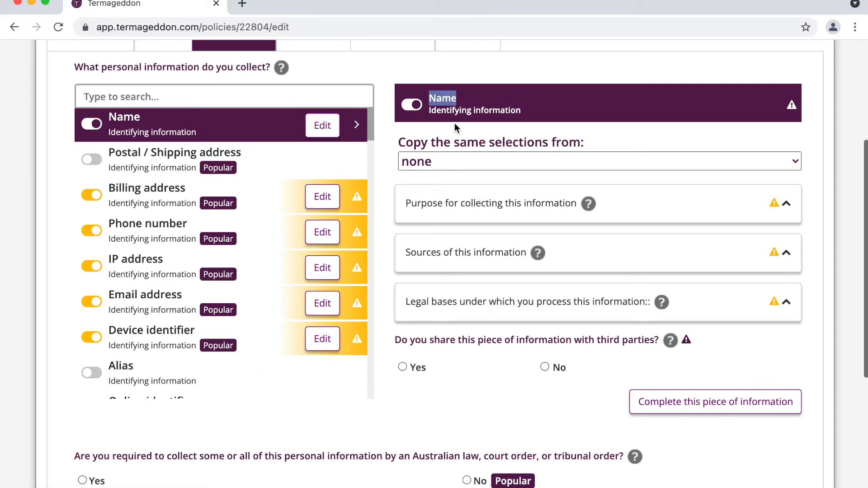
{"action": "scroll", "coordinate": [455, 124], "scroll_direction": "down", "scroll_amount": 1}
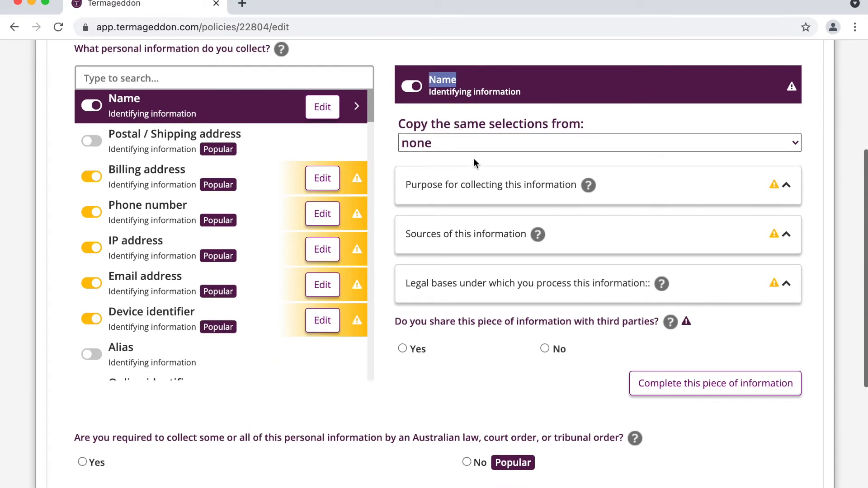
{"action": "left_click", "coordinate": [468, 183]}
{"action": "scroll", "coordinate": [468, 180], "scroll_direction": "down", "scroll_amount": 3}
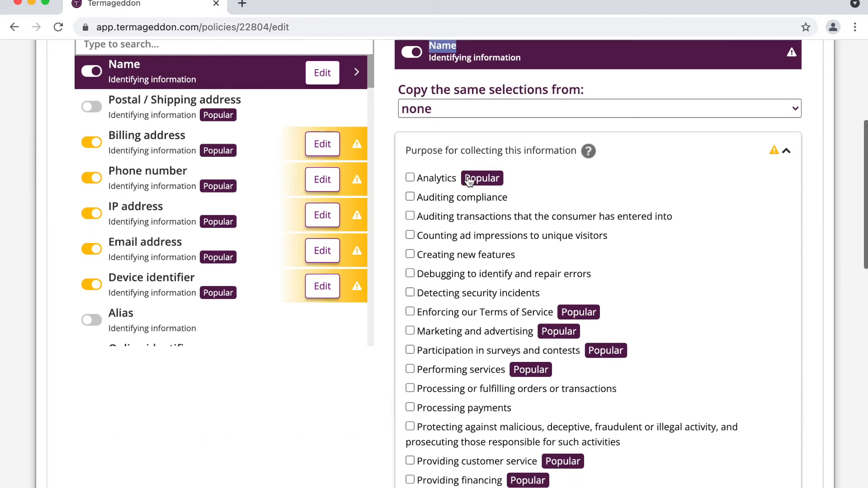
{"action": "left_click", "coordinate": [447, 261]}
{"action": "left_click", "coordinate": [456, 346]}
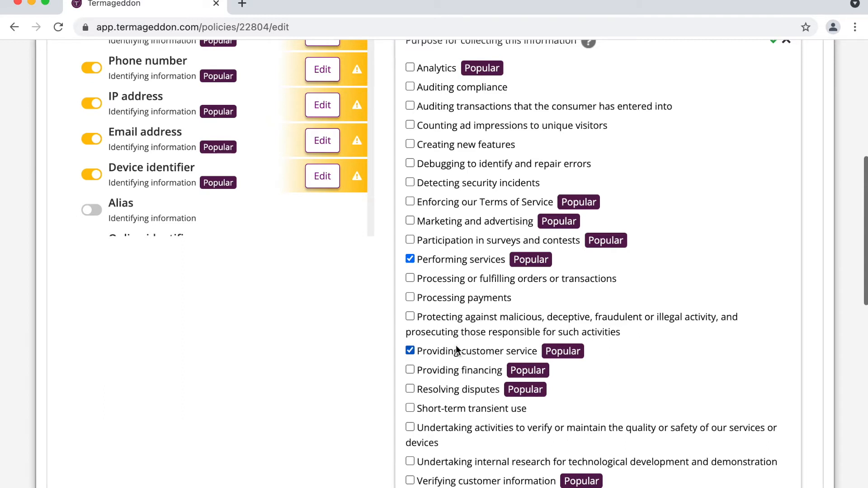
- Also tick marketing, surveys, payments, orders, Terms of Service enforcement and verifying customers
{"action": "left_click", "coordinate": [458, 220]}
{"action": "left_click", "coordinate": [463, 240]}
{"action": "left_click", "coordinate": [460, 299]}
{"action": "left_click", "coordinate": [468, 280]}
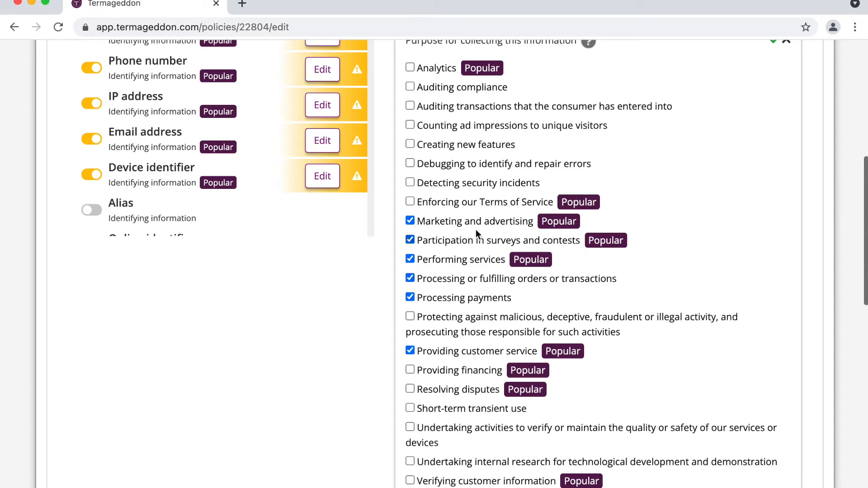
{"action": "left_click", "coordinate": [483, 204]}
{"action": "scroll", "coordinate": [483, 203], "scroll_direction": "down", "scroll_amount": 1}
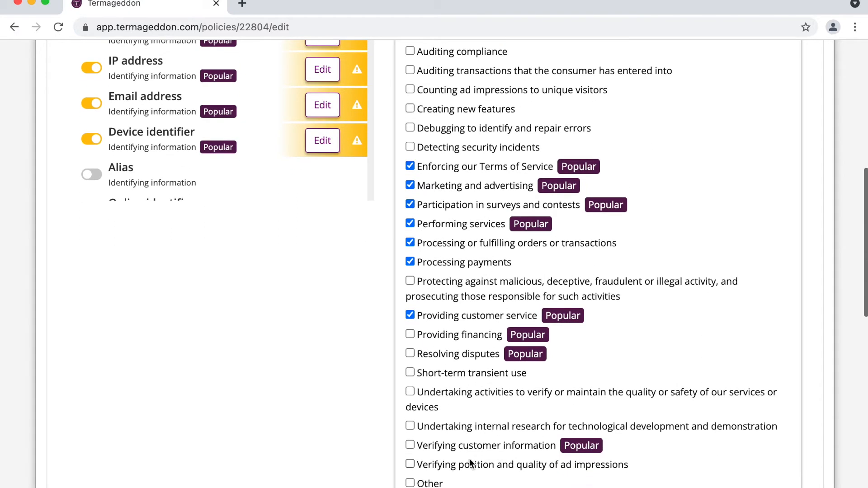
{"action": "left_click", "coordinate": [471, 446]}
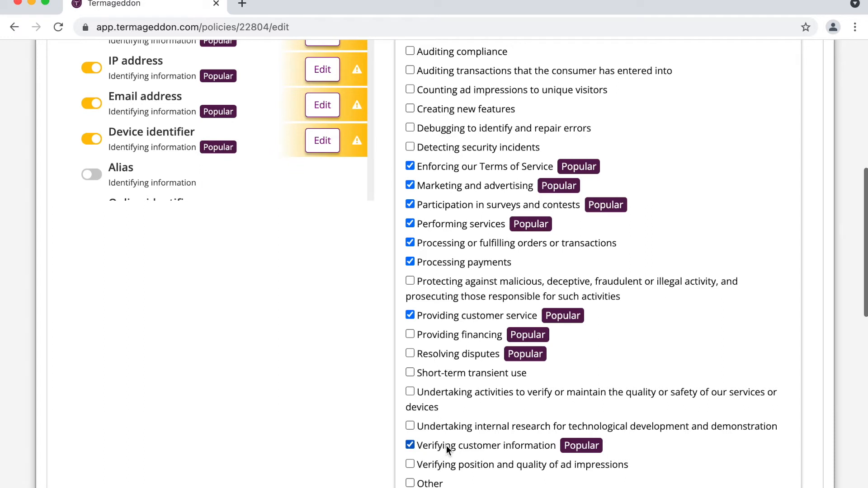
- Collapse the Name item's completed 'Purpose for collecting this information' checklist
{"action": "scroll", "coordinate": [446, 446], "scroll_direction": "up", "scroll_amount": 4}
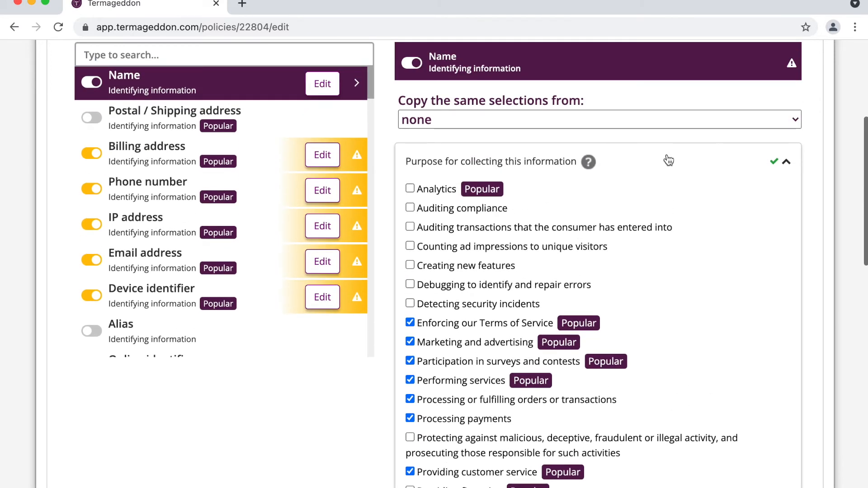
{"action": "left_click", "coordinate": [668, 160]}
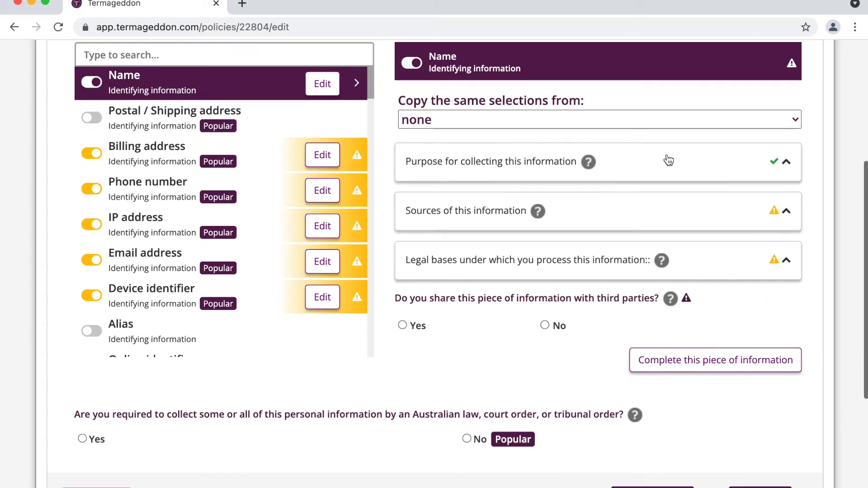
- Set the Name item's source to information submitted by the consumer
{"action": "left_click", "coordinate": [605, 217]}
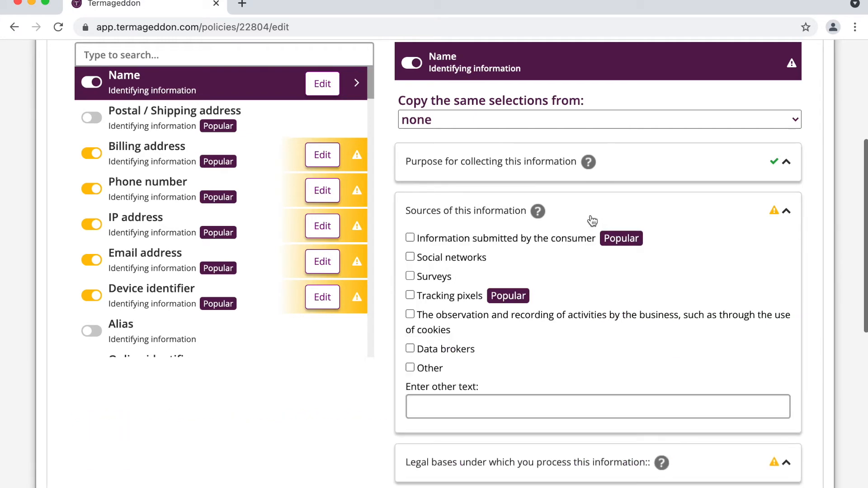
{"action": "left_click", "coordinate": [517, 237]}
{"action": "left_click", "coordinate": [569, 218]}
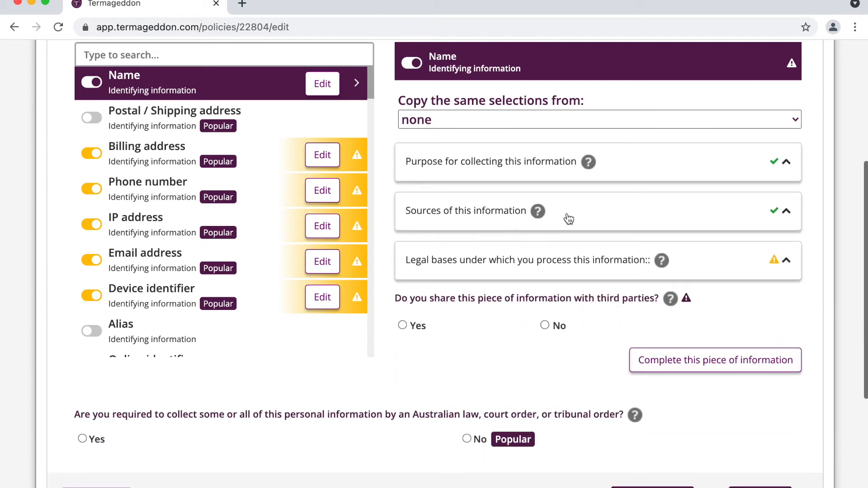
- Add user consent and contract performance as the Name item's legal bases
{"action": "left_click", "coordinate": [527, 259]}
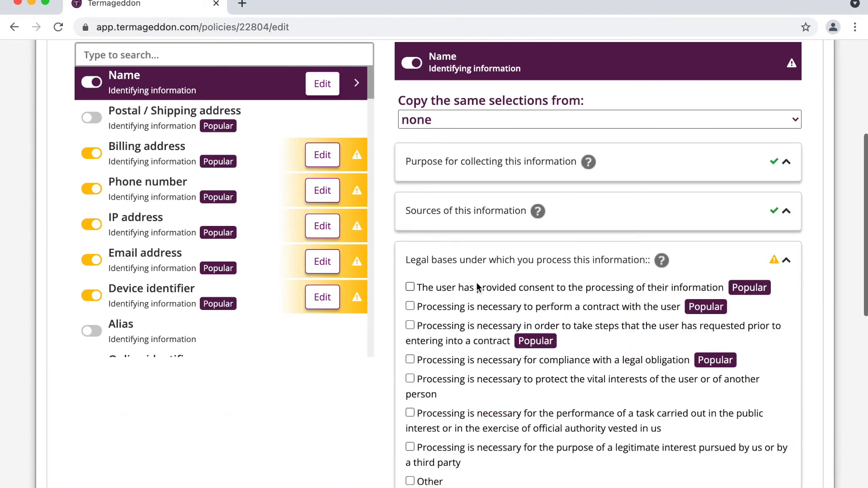
{"action": "left_click", "coordinate": [467, 290]}
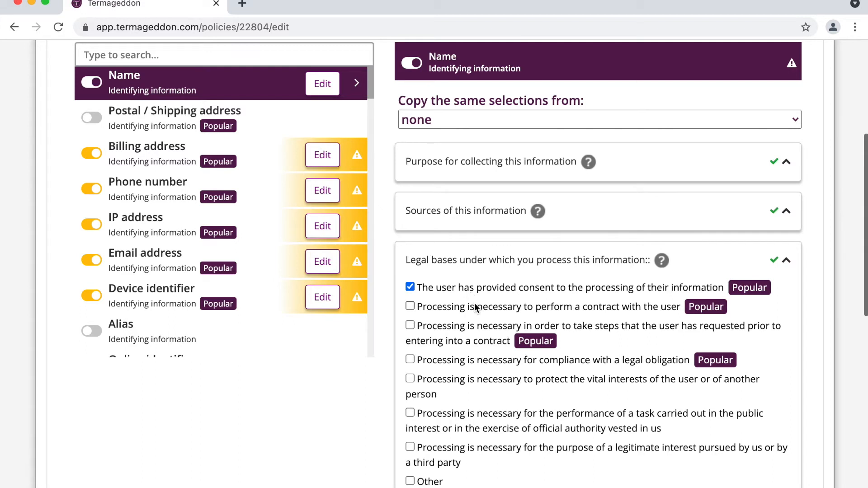
{"action": "left_click", "coordinate": [473, 306]}
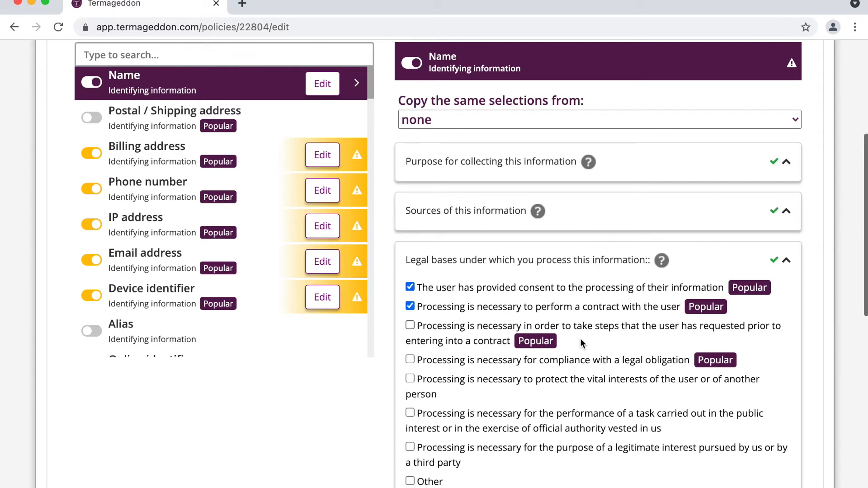
{"action": "left_click", "coordinate": [561, 265]}
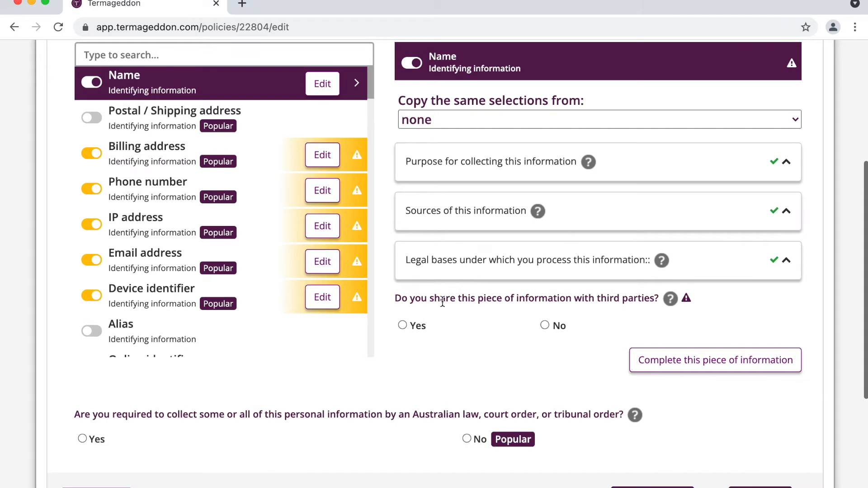
{"action": "scroll", "coordinate": [399, 302], "scroll_direction": "down", "scroll_amount": 1}
- Answer Yes to third-party sharing and add email service providers for managing interactions
{"action": "left_click", "coordinate": [411, 296]}
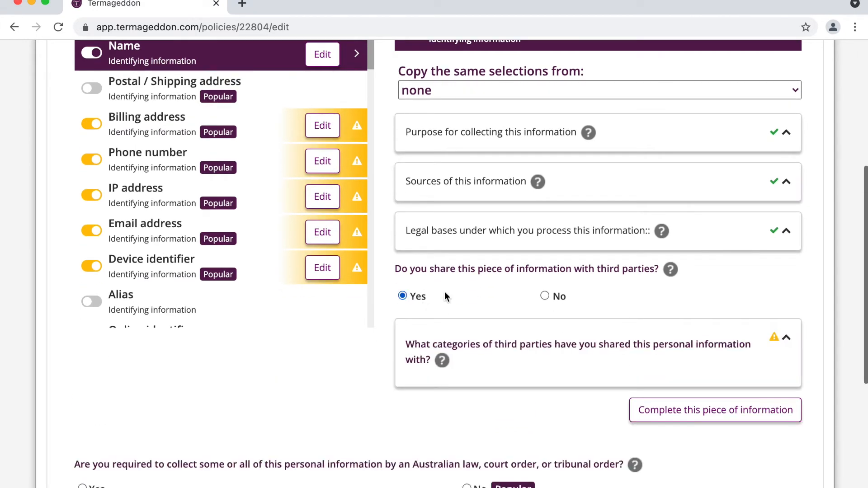
{"action": "scroll", "coordinate": [507, 335], "scroll_direction": "down", "scroll_amount": 1}
{"action": "scroll", "coordinate": [507, 334], "scroll_direction": "down", "scroll_amount": 5}
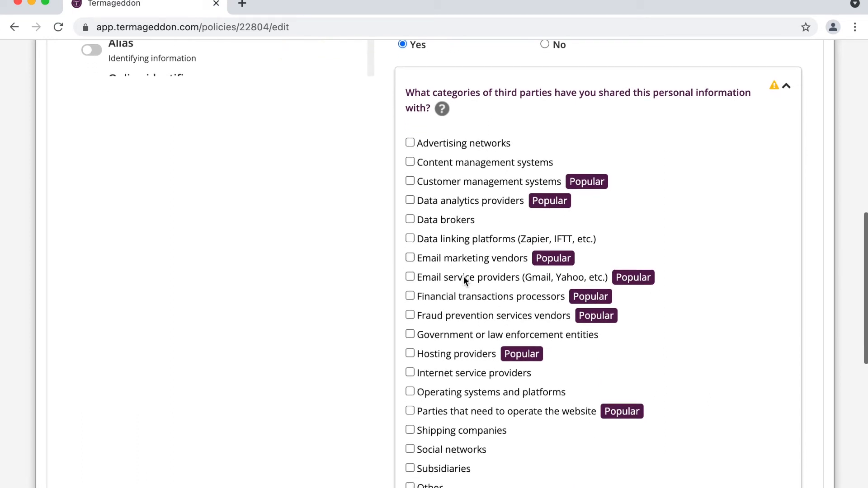
{"action": "scroll", "coordinate": [463, 276], "scroll_direction": "down", "scroll_amount": 1}
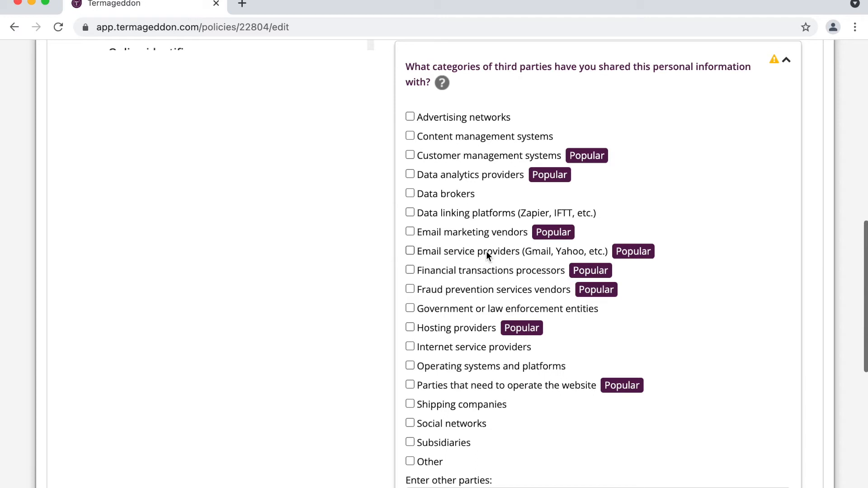
{"action": "left_click", "coordinate": [486, 250]}
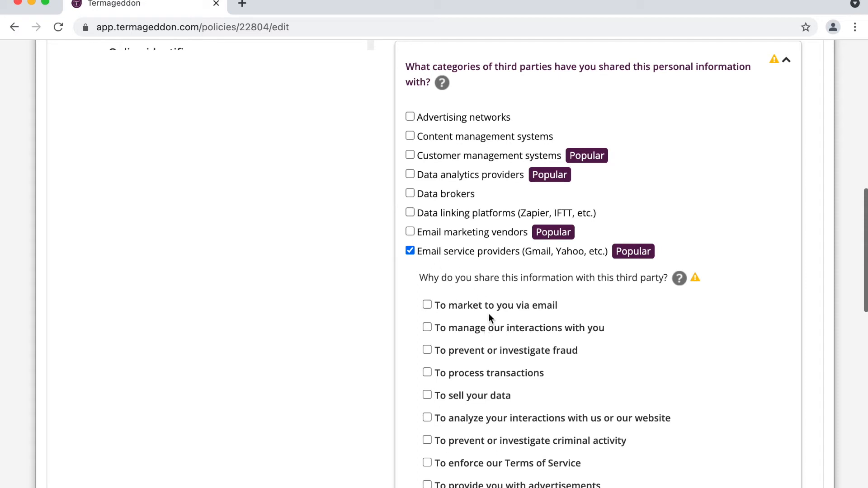
{"action": "left_click", "coordinate": [486, 326]}
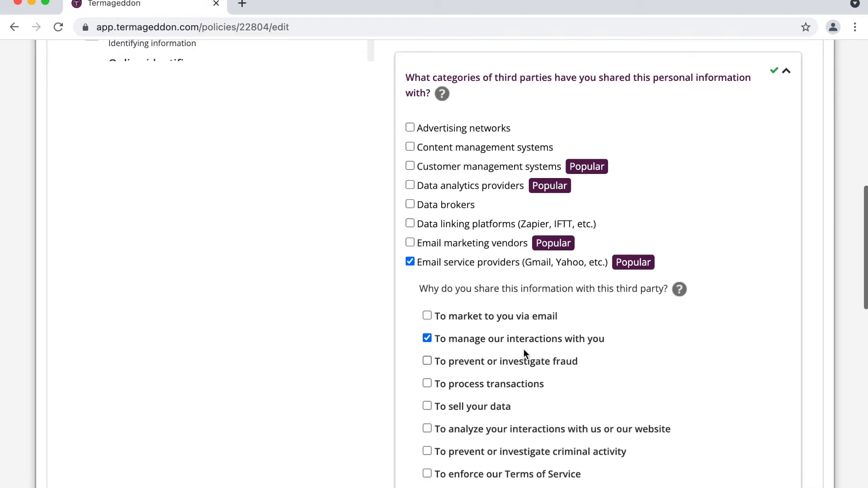
- Add email marketing vendors for email marketing, and tick content management systems
{"action": "left_click", "coordinate": [476, 244]}
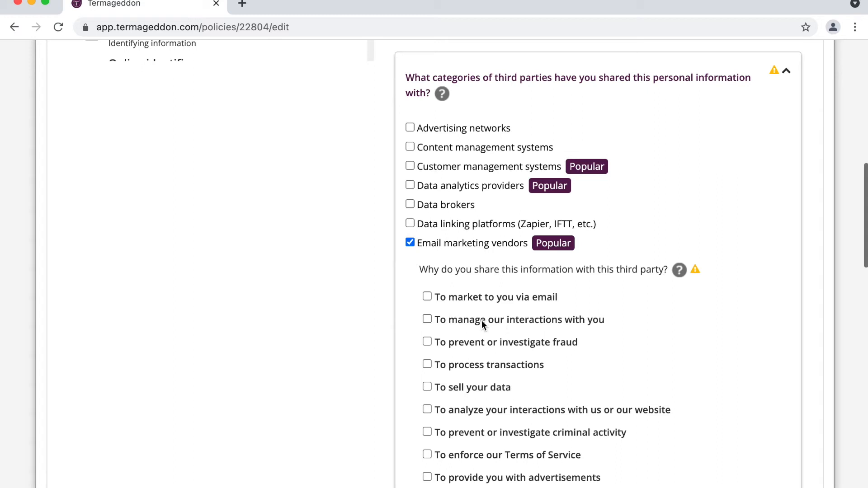
{"action": "left_click", "coordinate": [500, 298]}
{"action": "scroll", "coordinate": [475, 223], "scroll_direction": "up", "scroll_amount": 1}
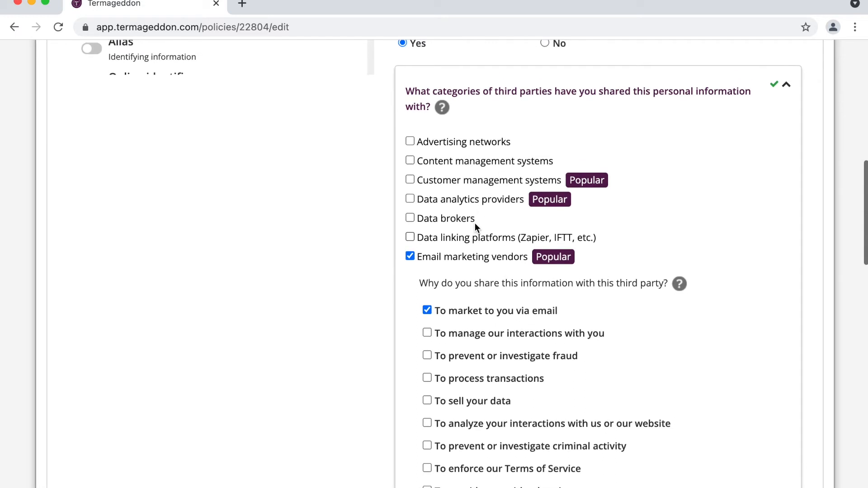
{"action": "left_click", "coordinate": [476, 161]}
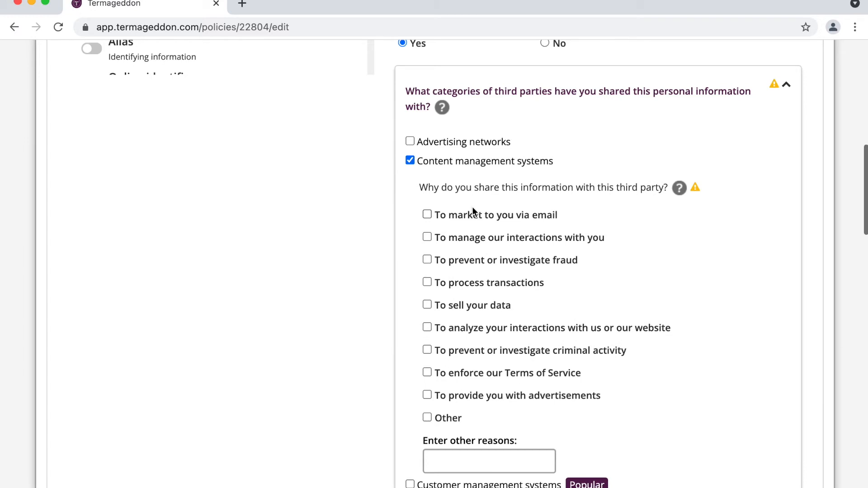
- Give content management systems and website operators managing interactions as their sharing reason
{"action": "left_click", "coordinate": [473, 237]}
{"action": "scroll", "coordinate": [517, 319], "scroll_direction": "down", "scroll_amount": 20}
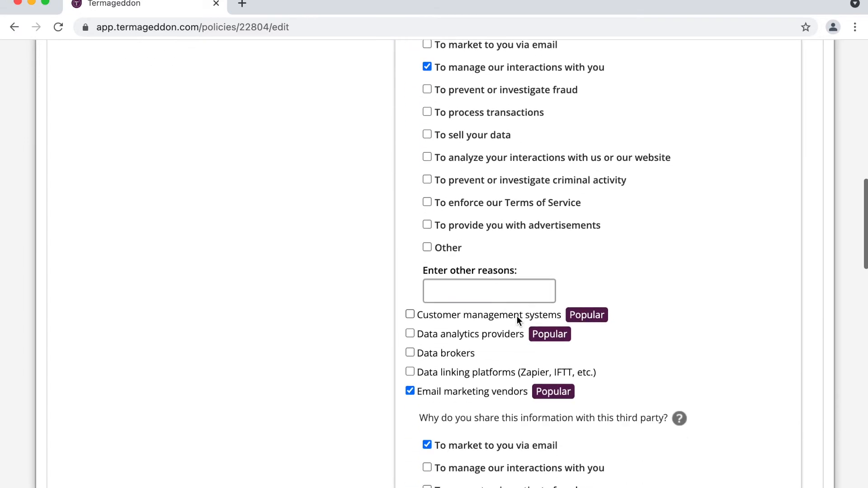
{"action": "scroll", "coordinate": [516, 315], "scroll_direction": "down", "scroll_amount": 5}
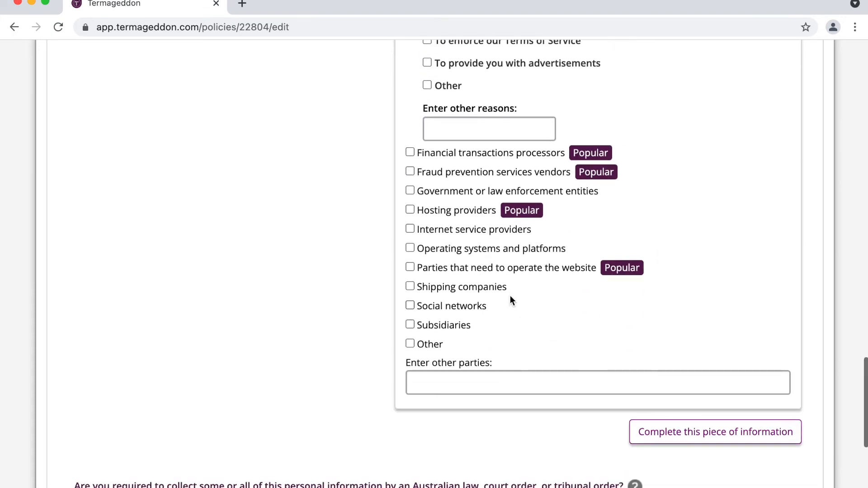
{"action": "left_click", "coordinate": [481, 268]}
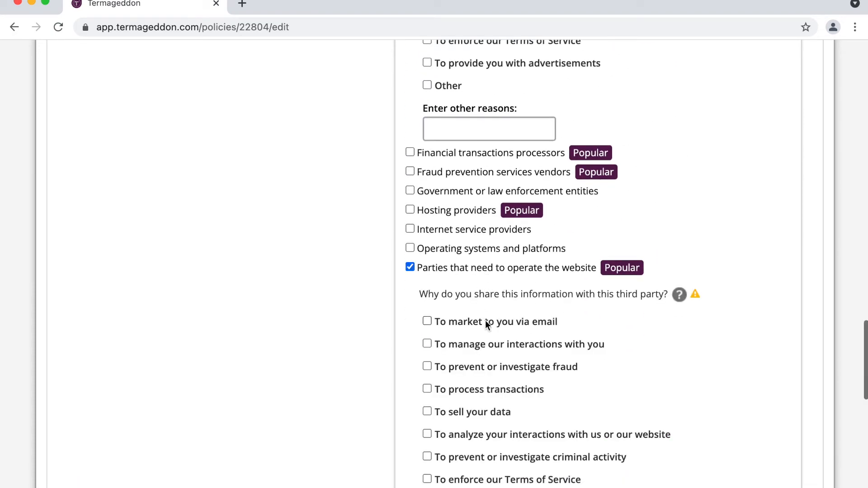
{"action": "left_click", "coordinate": [498, 344]}
- Add hosting providers for managing interactions and financial processors for processing transactions
{"action": "left_click", "coordinate": [465, 208]}
{"action": "left_click", "coordinate": [492, 287]}
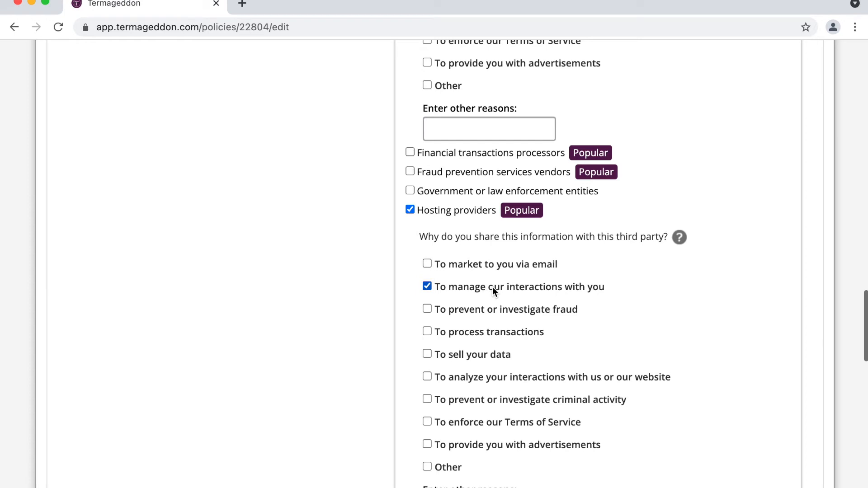
{"action": "left_click", "coordinate": [506, 153]}
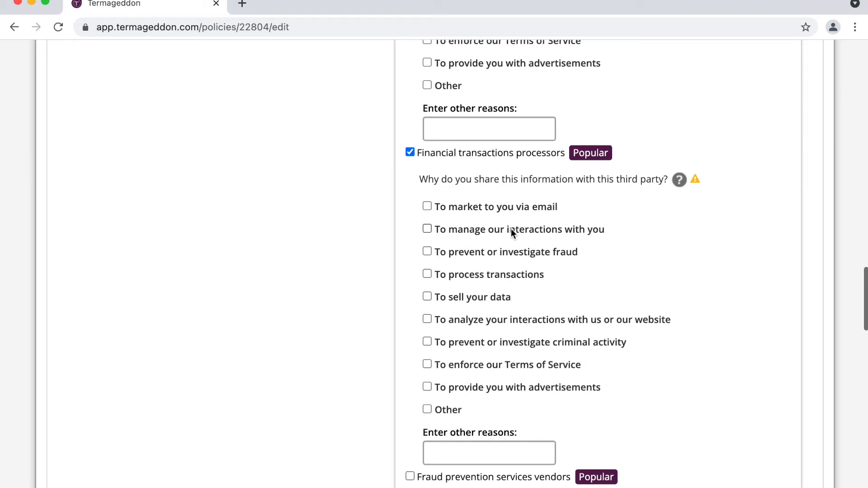
{"action": "left_click", "coordinate": [492, 276]}
- Add customer management systems for managing interactions and collapse the third-party categories
{"action": "scroll", "coordinate": [492, 276], "scroll_direction": "up", "scroll_amount": 10}
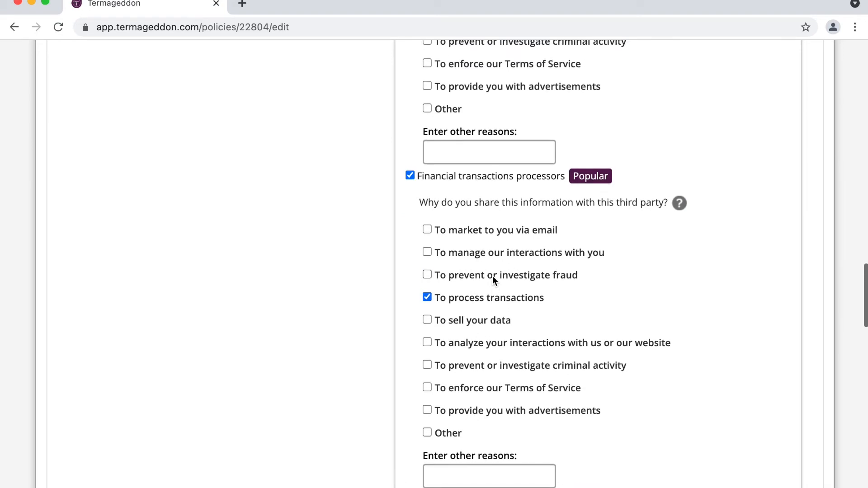
{"action": "scroll", "coordinate": [492, 276], "scroll_direction": "up", "scroll_amount": 9}
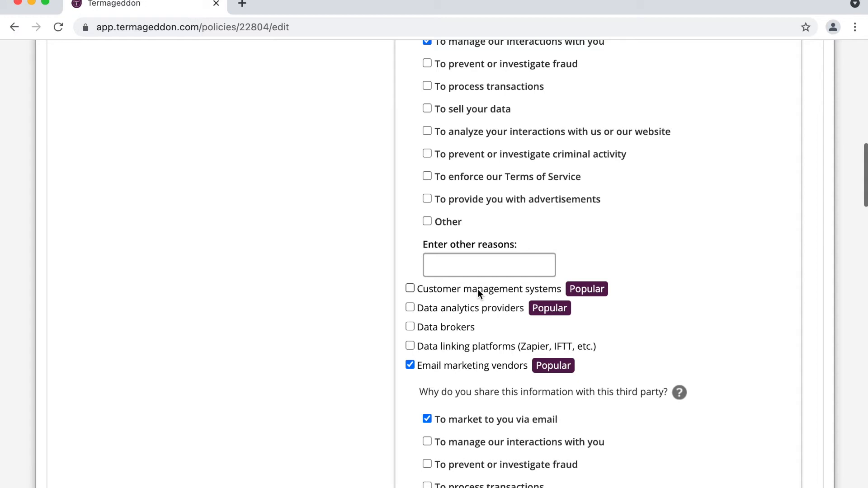
{"action": "left_click", "coordinate": [478, 289]}
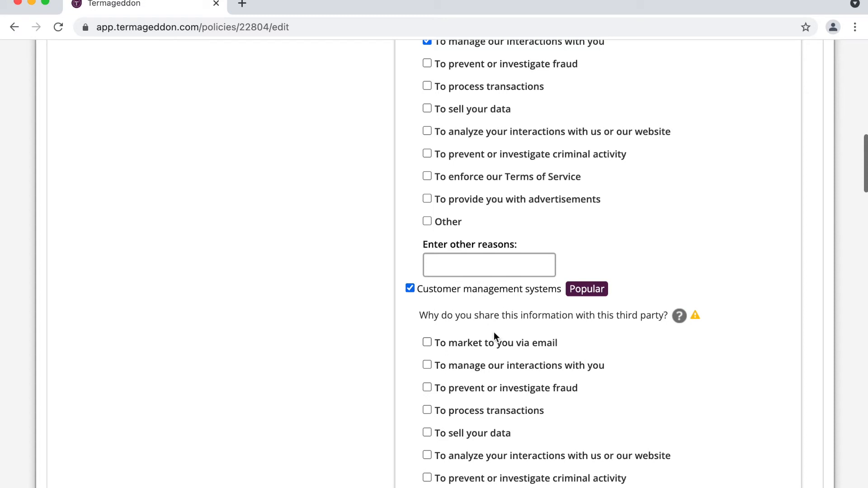
{"action": "scroll", "coordinate": [493, 331], "scroll_direction": "down", "scroll_amount": 1}
{"action": "left_click", "coordinate": [499, 331]}
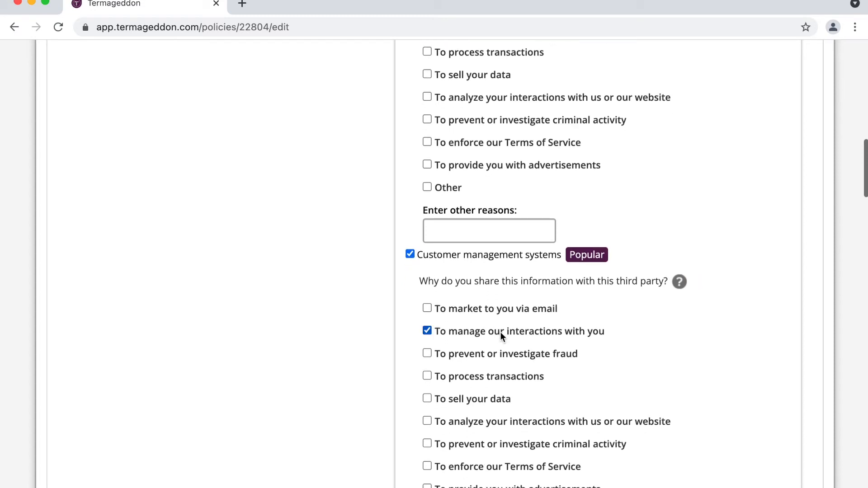
{"action": "scroll", "coordinate": [500, 332], "scroll_direction": "up", "scroll_amount": 7}
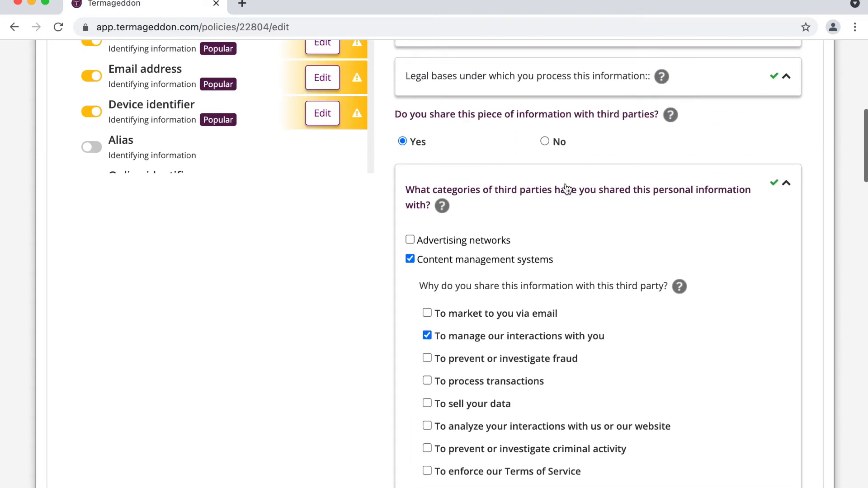
{"action": "left_click", "coordinate": [566, 192]}
{"action": "scroll", "coordinate": [600, 269], "scroll_direction": "up", "scroll_amount": 4}
- Mark Name complete and copy Name's answers into the Email address item
{"action": "left_click", "coordinate": [687, 424]}
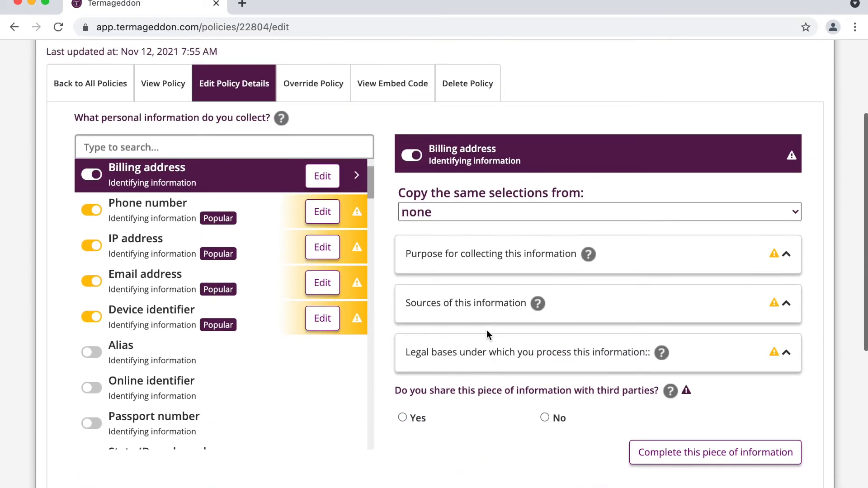
{"action": "scroll", "coordinate": [362, 337], "scroll_direction": "up", "scroll_amount": 2}
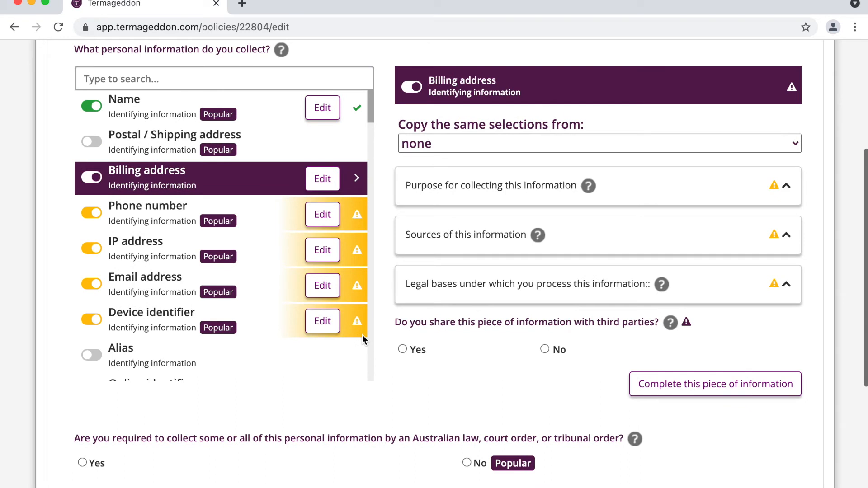
{"action": "left_click", "coordinate": [321, 287]}
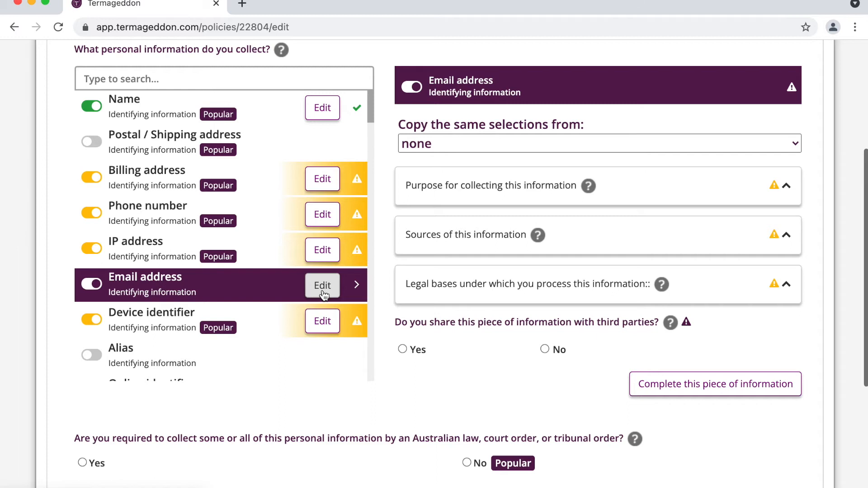
{"action": "triple_click", "coordinate": [452, 80]}
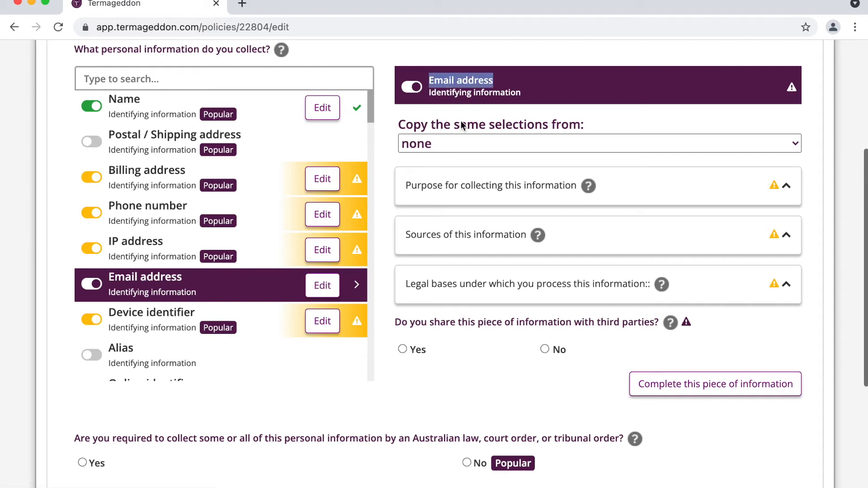
{"action": "left_click", "coordinate": [470, 143]}
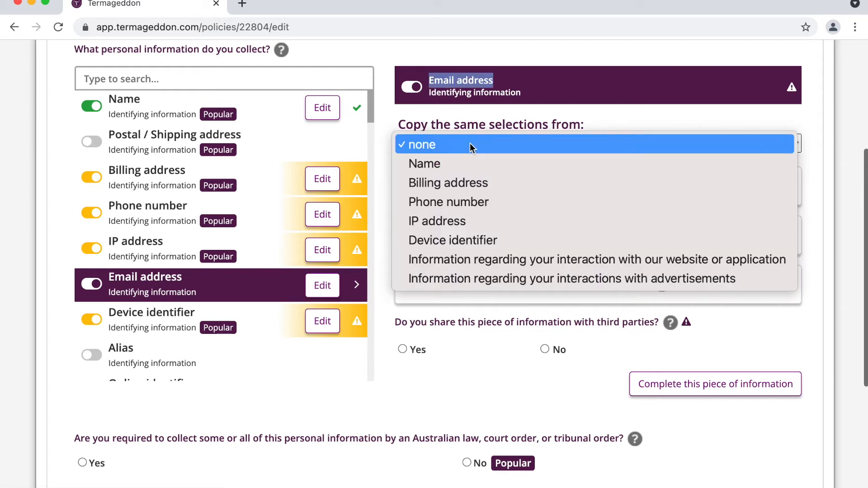
{"action": "left_click", "coordinate": [456, 164]}
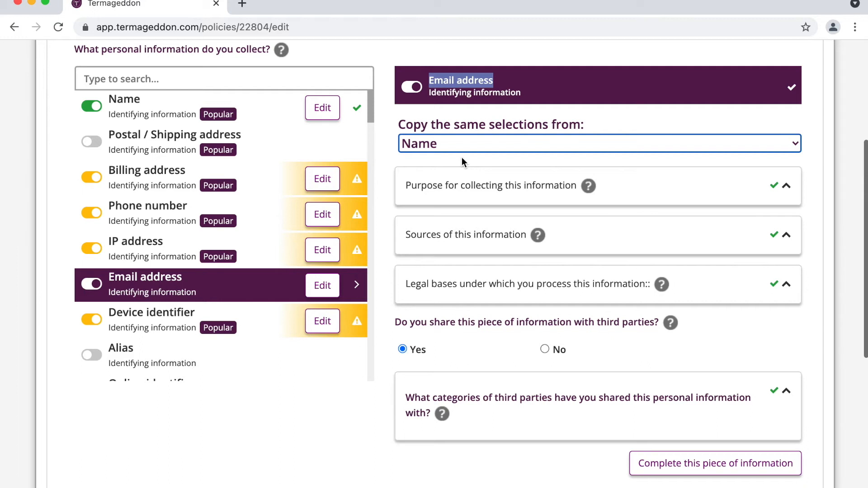
- Copy Name's answers into the Phone number and Billing address items
{"action": "left_click", "coordinate": [329, 215]}
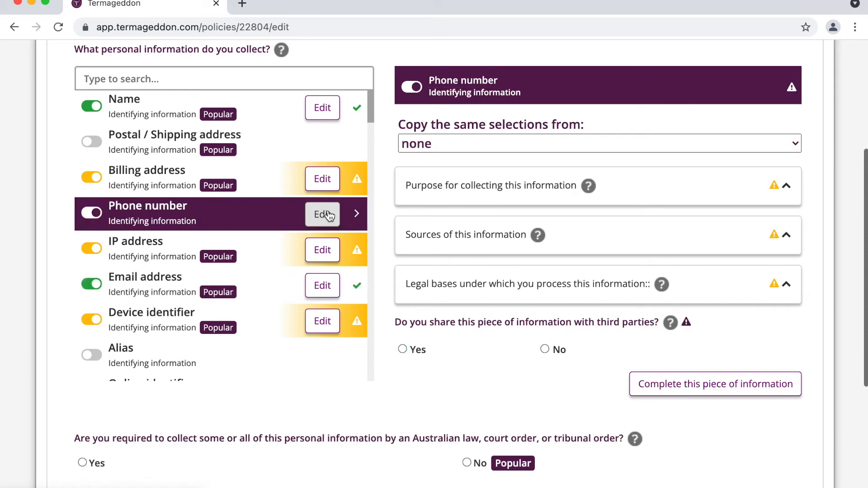
{"action": "left_click", "coordinate": [495, 143]}
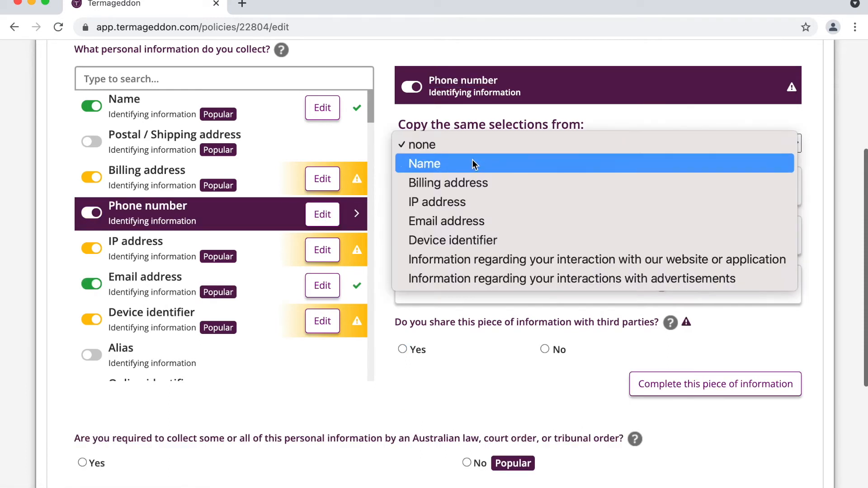
{"action": "left_click", "coordinate": [472, 160]}
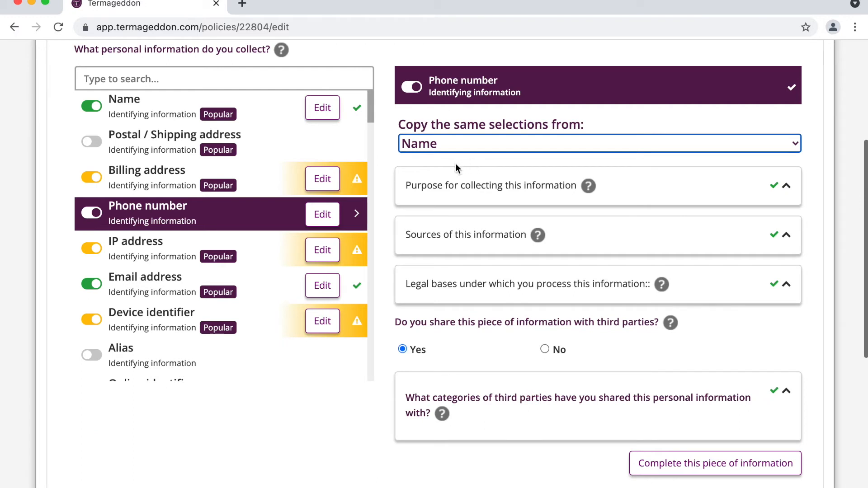
{"action": "left_click", "coordinate": [330, 190]}
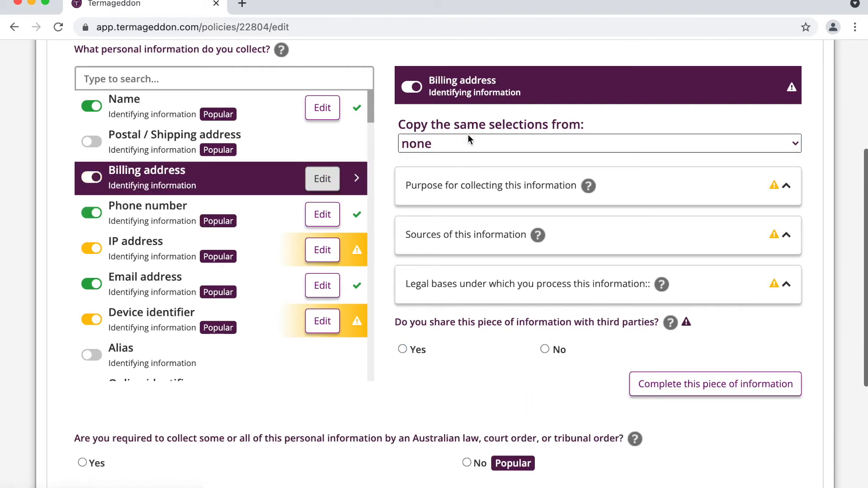
{"action": "left_click", "coordinate": [447, 148]}
{"action": "left_click", "coordinate": [445, 161]}
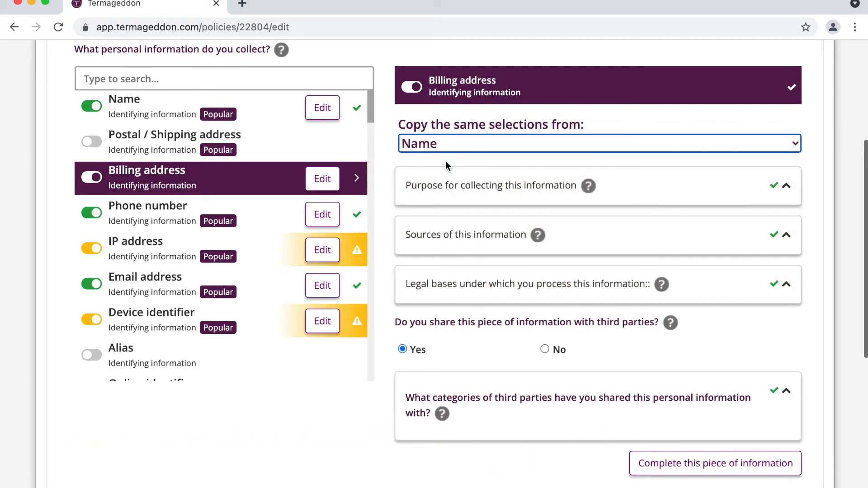
- Confirm Billing address keeps Name's selections and mark it complete
{"action": "scroll", "coordinate": [446, 161], "scroll_direction": "up", "scroll_amount": 1}
{"action": "scroll", "coordinate": [446, 161], "scroll_direction": "down", "scroll_amount": 1}
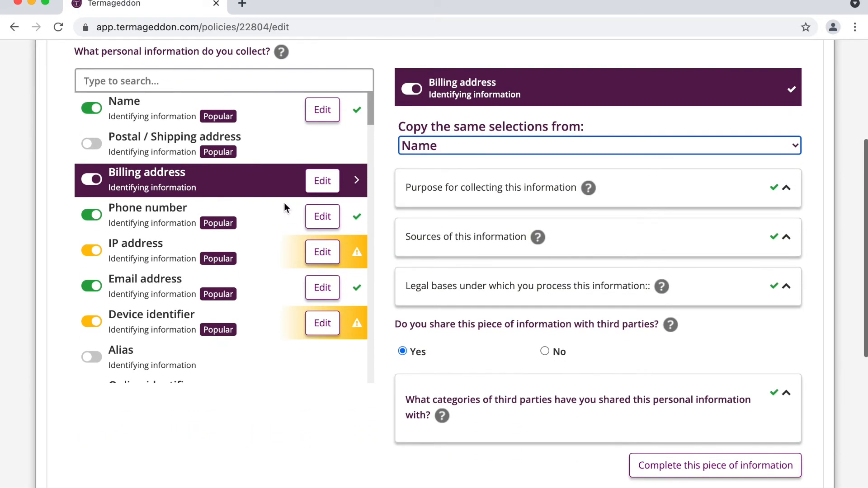
{"action": "left_click", "coordinate": [546, 390]}
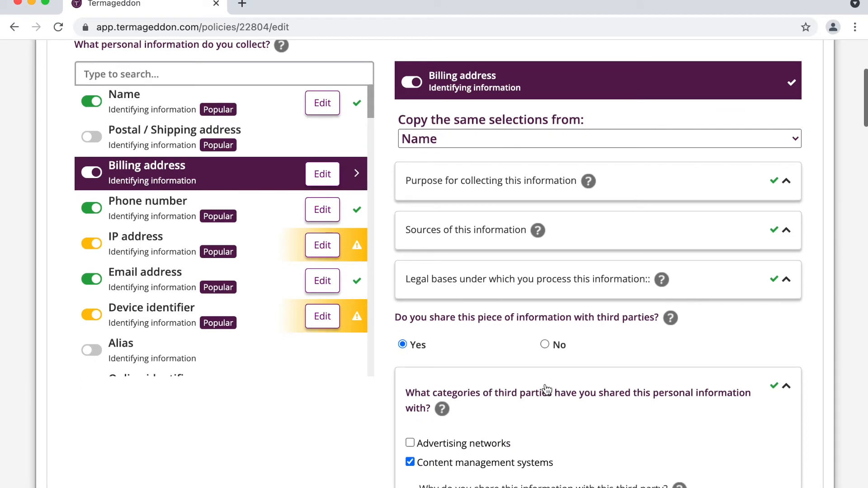
{"action": "left_click", "coordinate": [546, 389]}
{"action": "scroll", "coordinate": [553, 354], "scroll_direction": "up", "scroll_amount": 2}
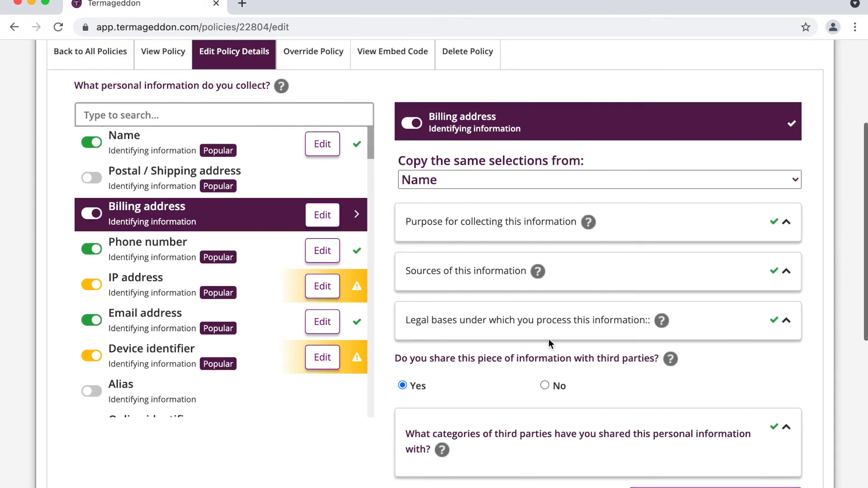
{"action": "left_click", "coordinate": [525, 181]}
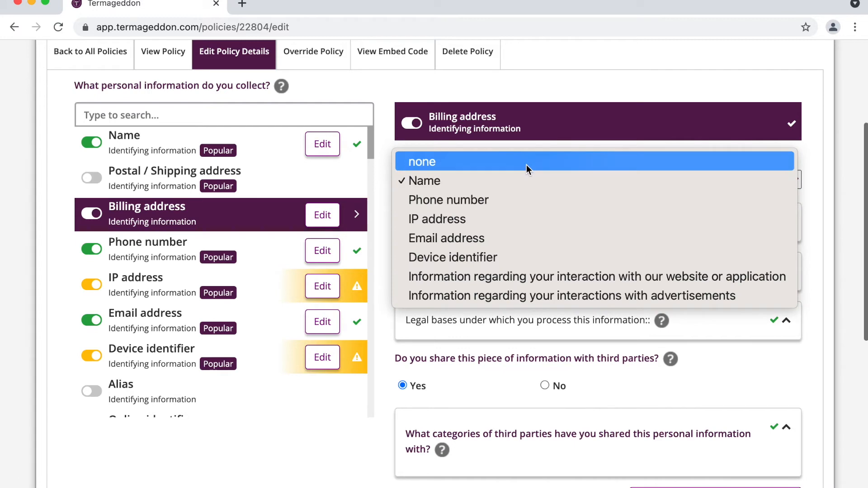
{"action": "left_click", "coordinate": [514, 182]}
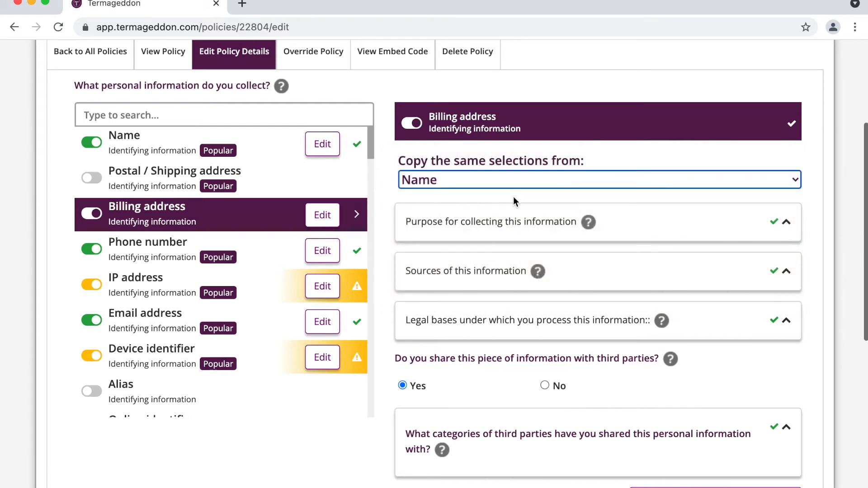
{"action": "scroll", "coordinate": [513, 196], "scroll_direction": "down", "scroll_amount": 2}
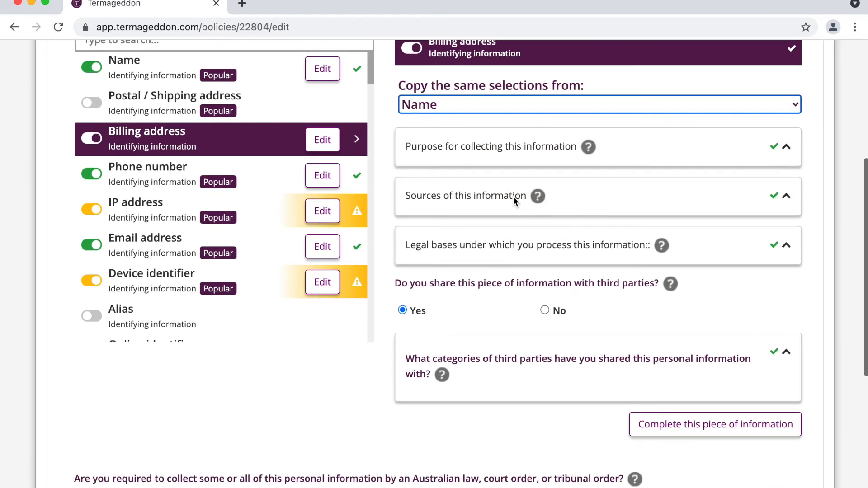
{"action": "left_click", "coordinate": [661, 424]}
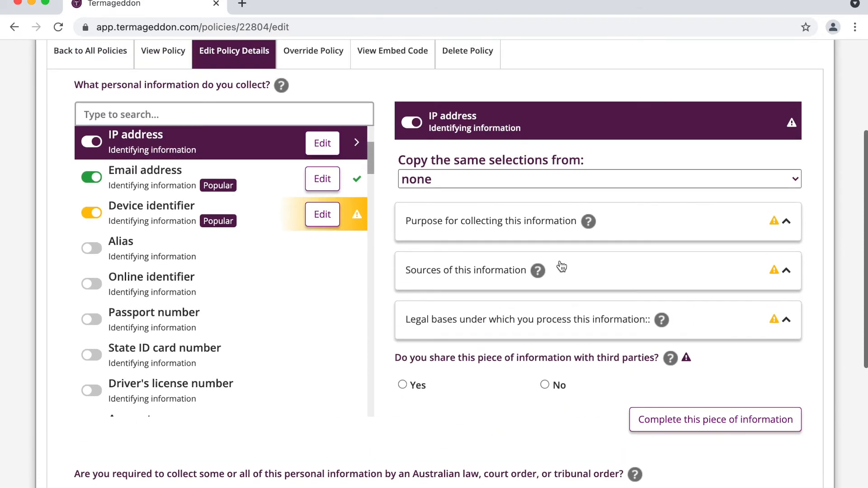
- Copy Name's answers into IP address, then reset the copy source to none
{"action": "left_click", "coordinate": [492, 181]}
{"action": "left_click", "coordinate": [480, 201]}
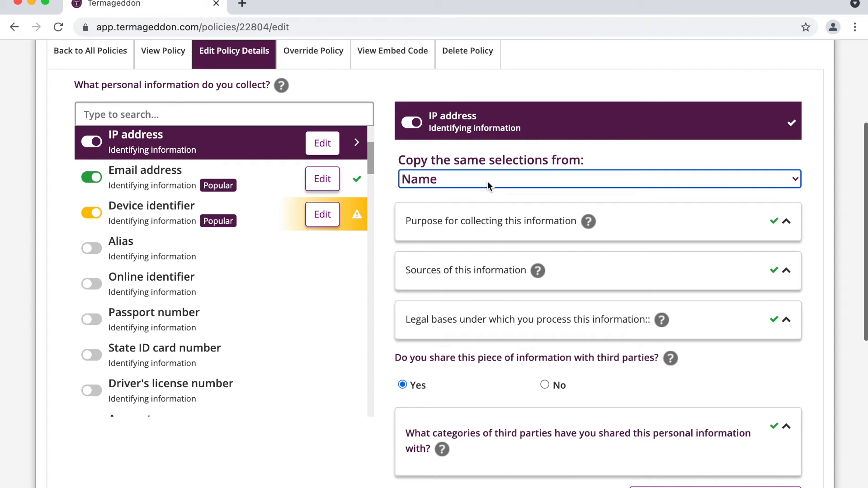
{"action": "left_click", "coordinate": [487, 181]}
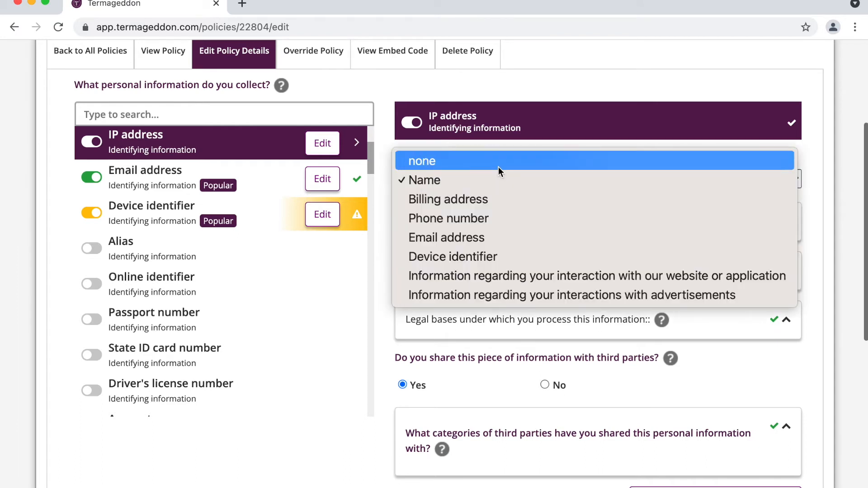
{"action": "left_click", "coordinate": [498, 166]}
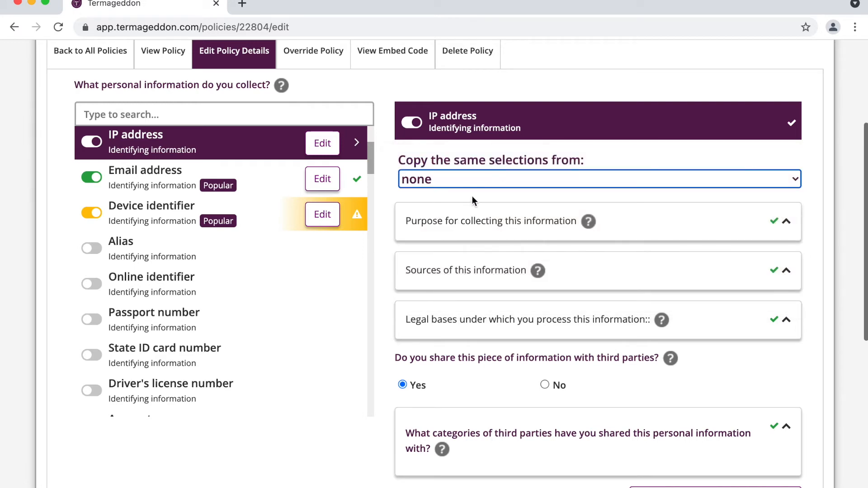
- Add Analytics, counting and verifying ad impressions, and fraud protection as IP address purposes
{"action": "left_click", "coordinate": [464, 213]}
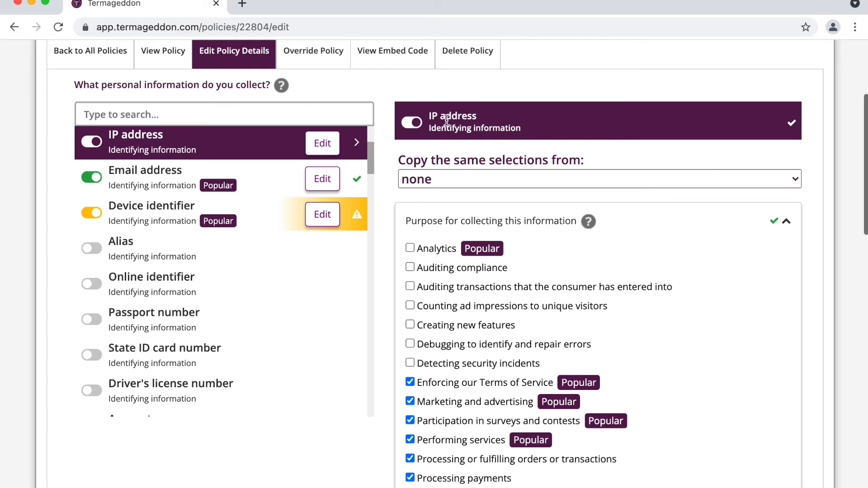
{"action": "left_click", "coordinate": [434, 250]}
{"action": "scroll", "coordinate": [478, 282], "scroll_direction": "down", "scroll_amount": 1}
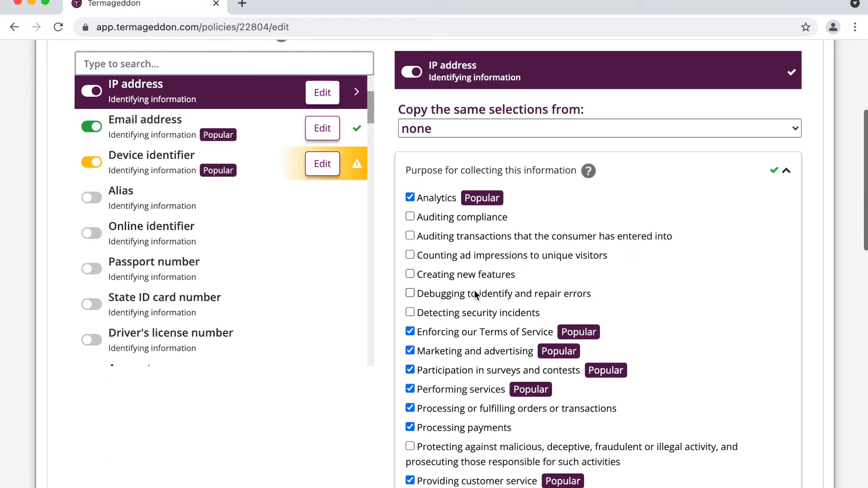
{"action": "left_click", "coordinate": [475, 257]}
{"action": "scroll", "coordinate": [475, 257], "scroll_direction": "down", "scroll_amount": 5}
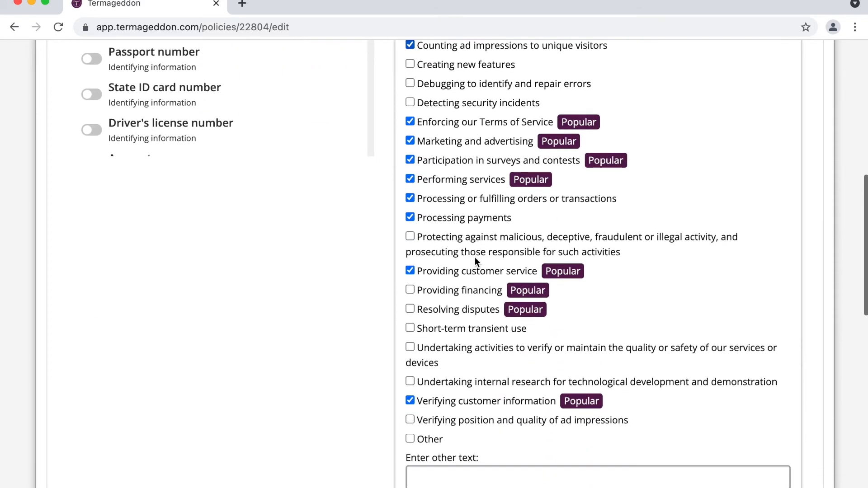
{"action": "left_click", "coordinate": [471, 420]}
{"action": "left_click", "coordinate": [488, 252]}
{"action": "scroll", "coordinate": [503, 246], "scroll_direction": "up", "scroll_amount": 3}
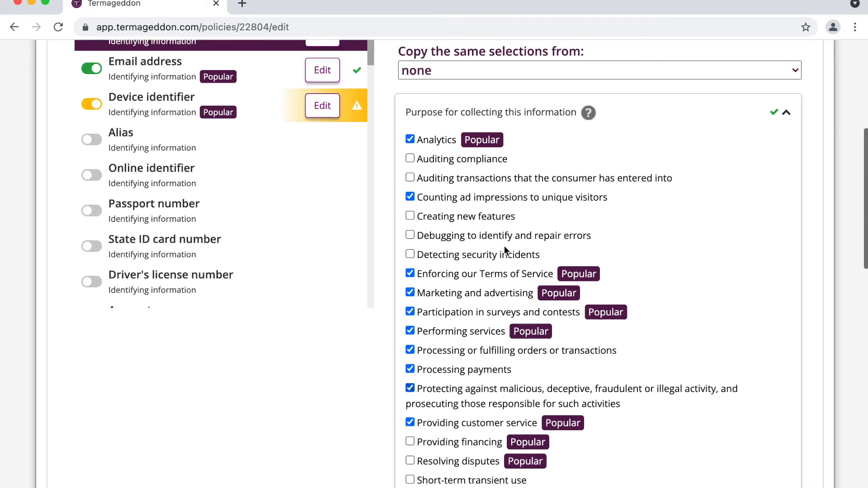
{"action": "left_click", "coordinate": [492, 112]}
- Replace consumer-submitted information with Tracking pixels as the IP address source
{"action": "left_click", "coordinate": [600, 154]}
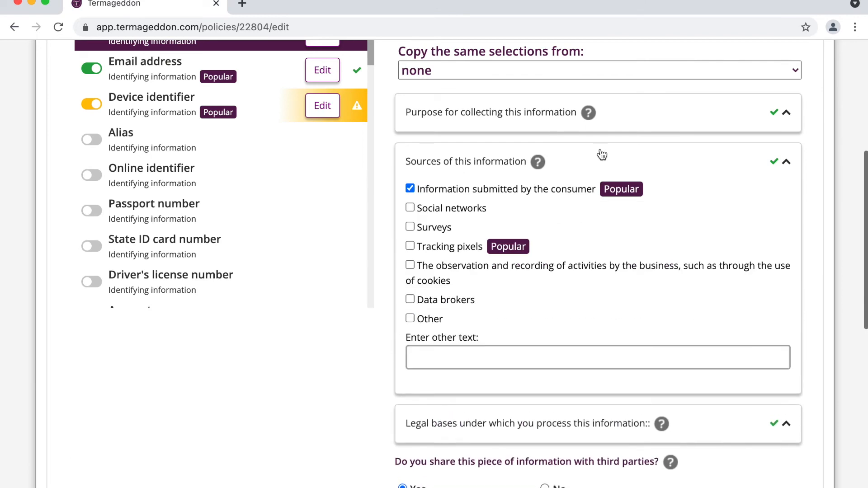
{"action": "left_click", "coordinate": [490, 187]}
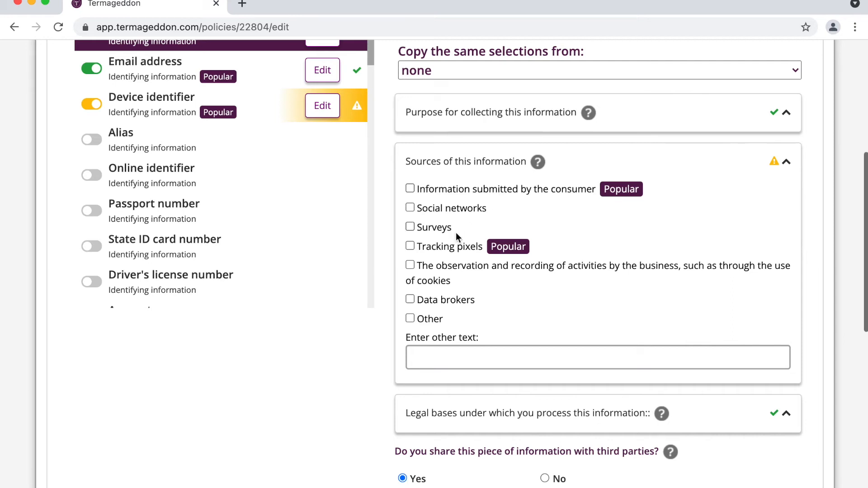
{"action": "left_click", "coordinate": [443, 248]}
{"action": "left_click", "coordinate": [694, 159]}
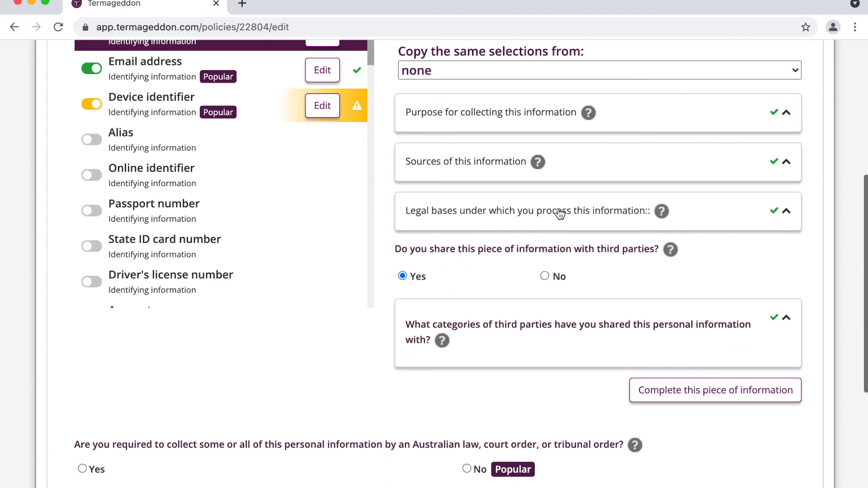
- Remove contract performance, leaving user consent as the only IP address legal basis
{"action": "left_click", "coordinate": [560, 213]}
{"action": "left_click", "coordinate": [462, 257]}
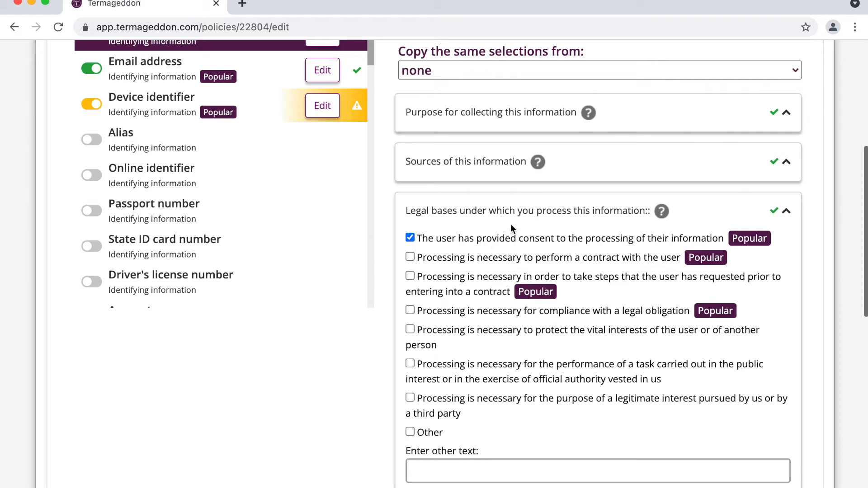
{"action": "left_click", "coordinate": [542, 212]}
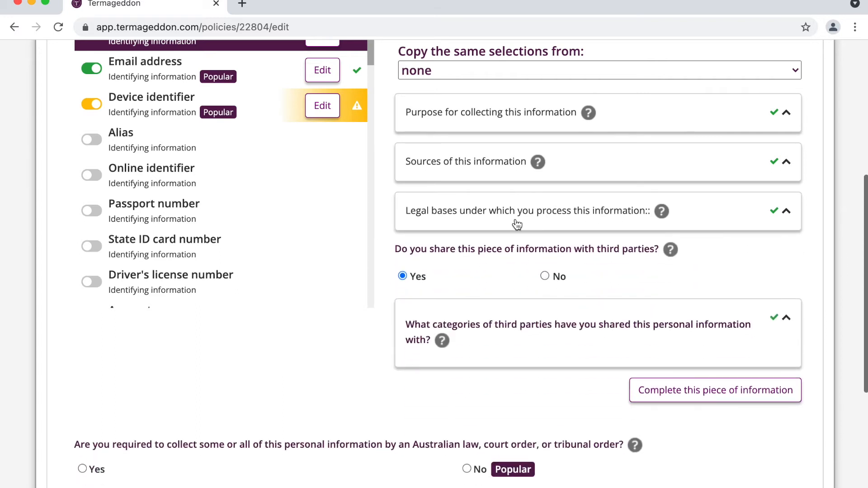
{"action": "left_click", "coordinate": [490, 340]}
- Add advertising networks and social networks as recipients, both for providing advertisements
{"action": "scroll", "coordinate": [489, 341], "scroll_direction": "down", "scroll_amount": 3}
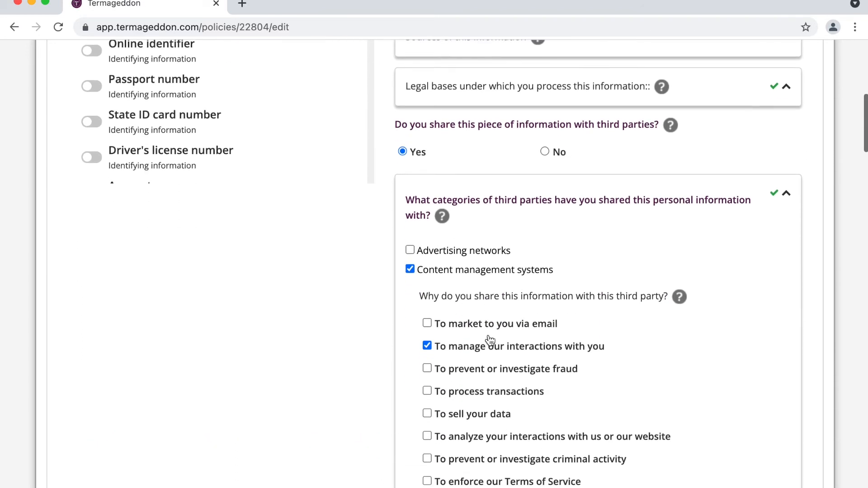
{"action": "left_click", "coordinate": [473, 245]}
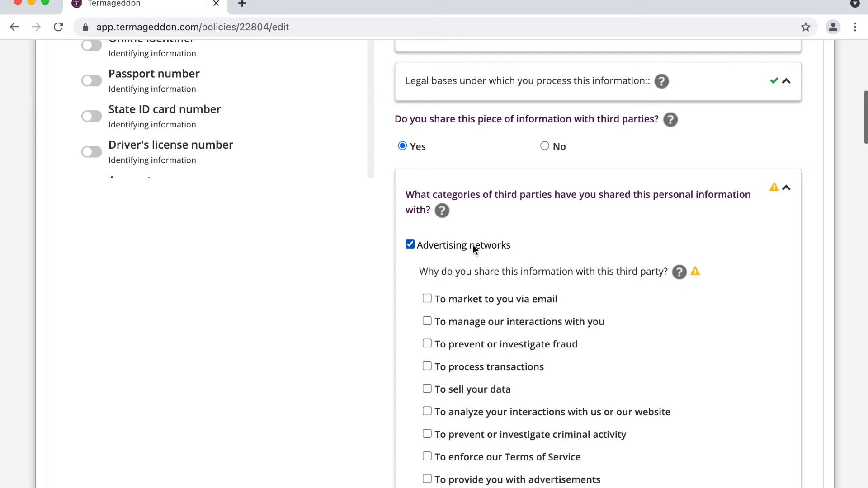
{"action": "scroll", "coordinate": [473, 245], "scroll_direction": "down", "scroll_amount": 2}
{"action": "left_click", "coordinate": [501, 385]}
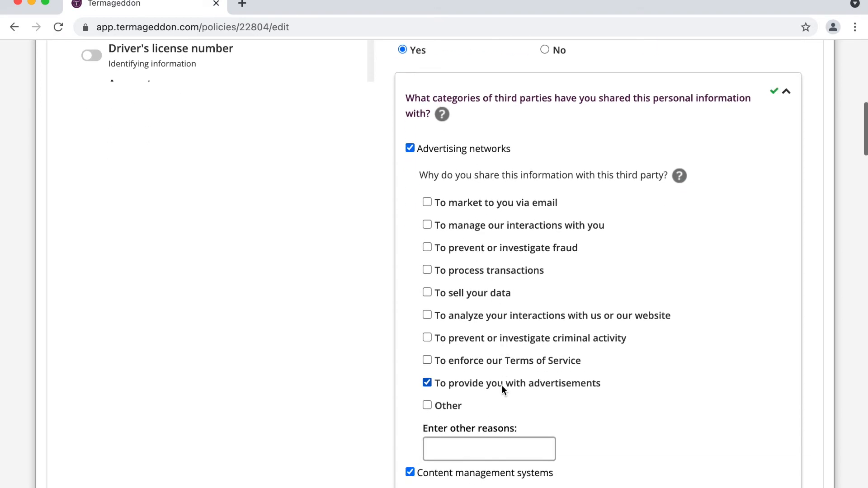
{"action": "scroll", "coordinate": [501, 385], "scroll_direction": "down", "scroll_amount": 10}
{"action": "scroll", "coordinate": [502, 387], "scroll_direction": "down", "scroll_amount": 20}
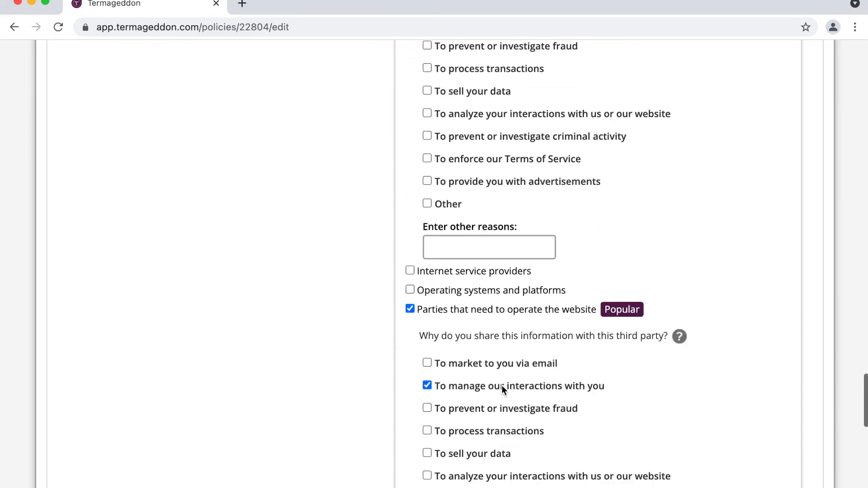
{"action": "scroll", "coordinate": [501, 385], "scroll_direction": "up", "scroll_amount": 4}
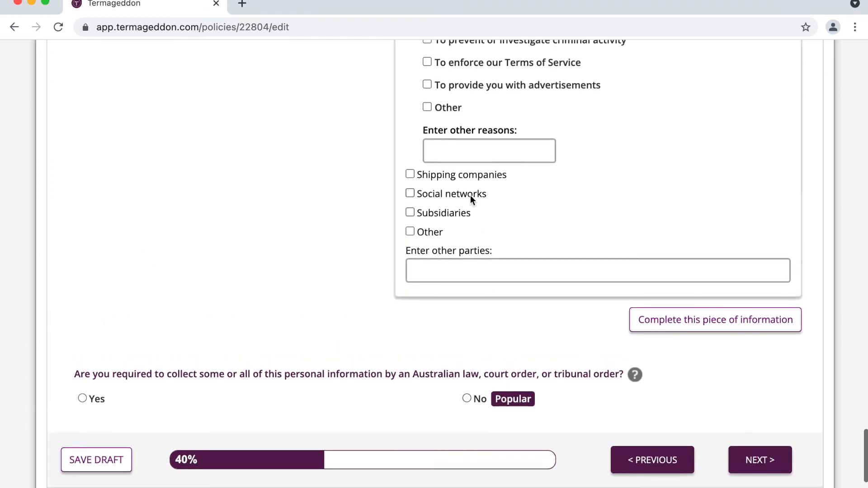
{"action": "left_click", "coordinate": [470, 197]}
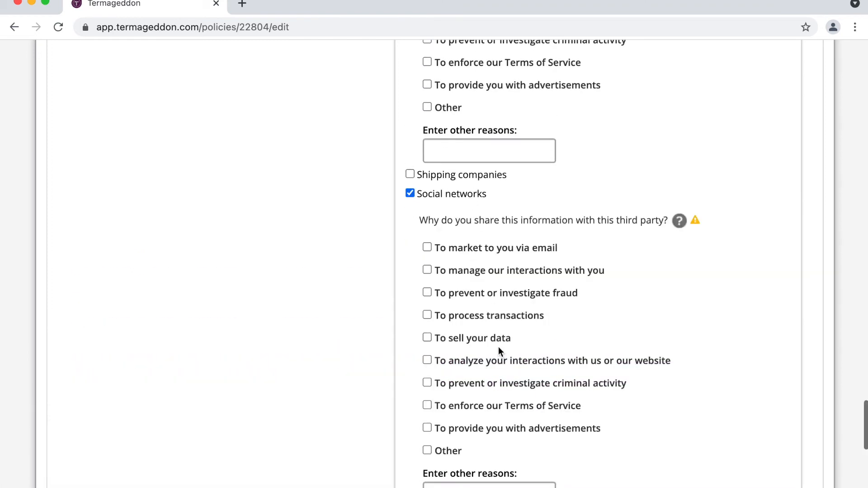
{"action": "left_click", "coordinate": [498, 427]}
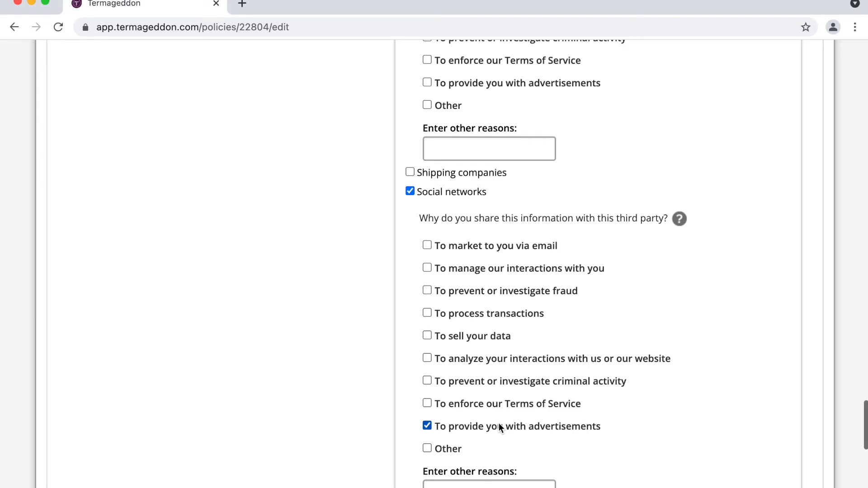
- Add data analytics providers for analyzing website interactions and collapse the third-party categories
{"action": "scroll", "coordinate": [557, 342], "scroll_direction": "up", "scroll_amount": 3}
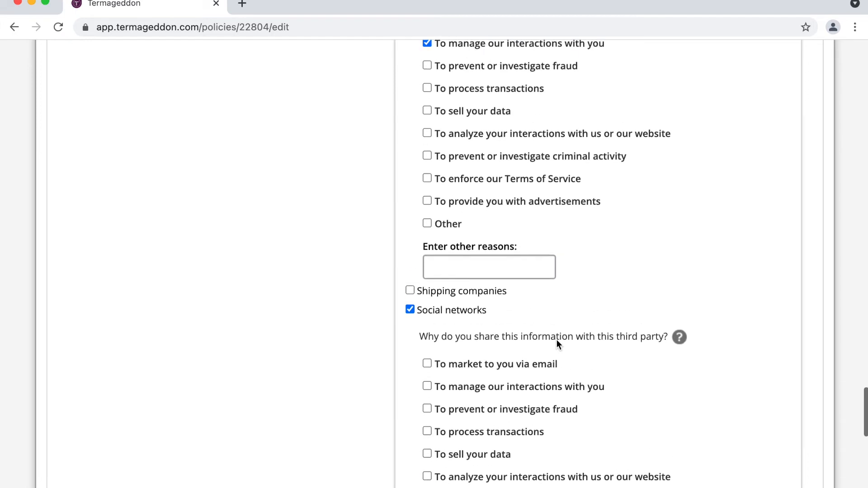
{"action": "scroll", "coordinate": [557, 340], "scroll_direction": "up", "scroll_amount": 2}
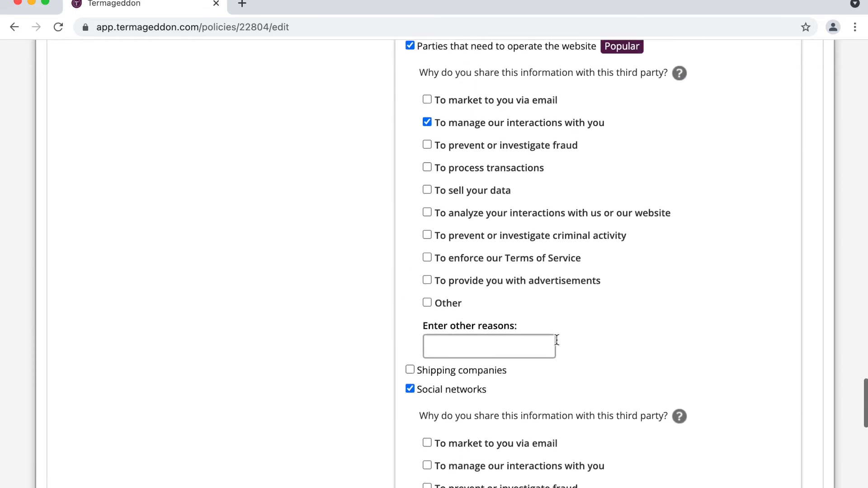
{"action": "scroll", "coordinate": [556, 340], "scroll_direction": "up", "scroll_amount": 1}
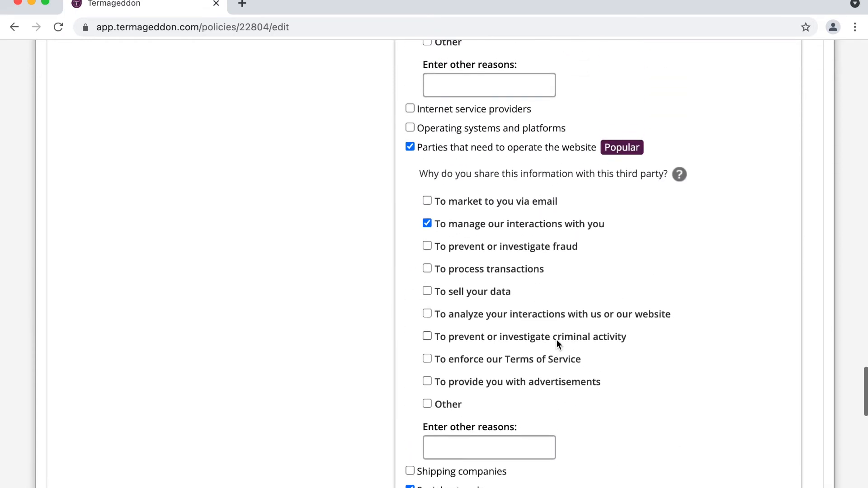
{"action": "scroll", "coordinate": [556, 343], "scroll_direction": "up", "scroll_amount": 10}
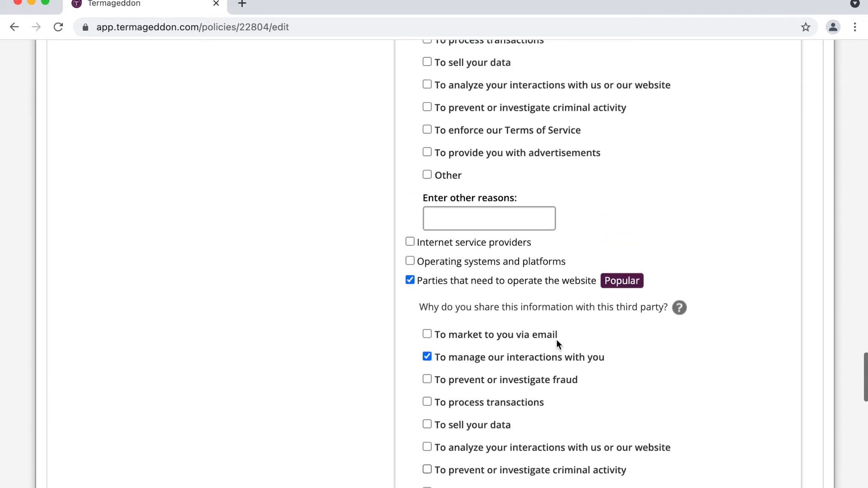
{"action": "scroll", "coordinate": [557, 343], "scroll_direction": "up", "scroll_amount": 2}
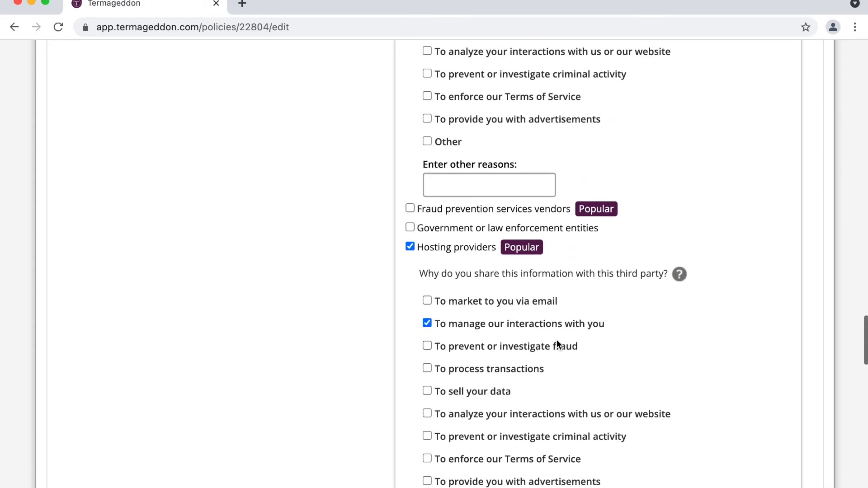
{"action": "scroll", "coordinate": [556, 343], "scroll_direction": "up", "scroll_amount": 10}
{"action": "scroll", "coordinate": [557, 340], "scroll_direction": "up", "scroll_amount": 10}
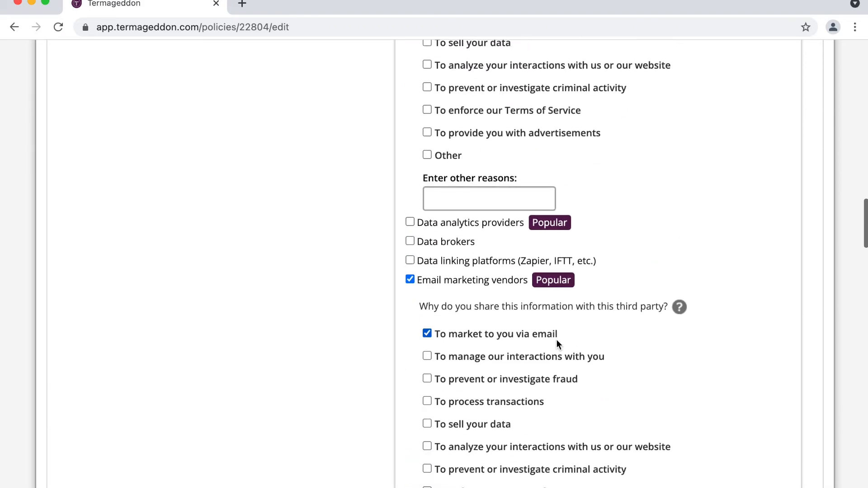
{"action": "left_click", "coordinate": [495, 224]}
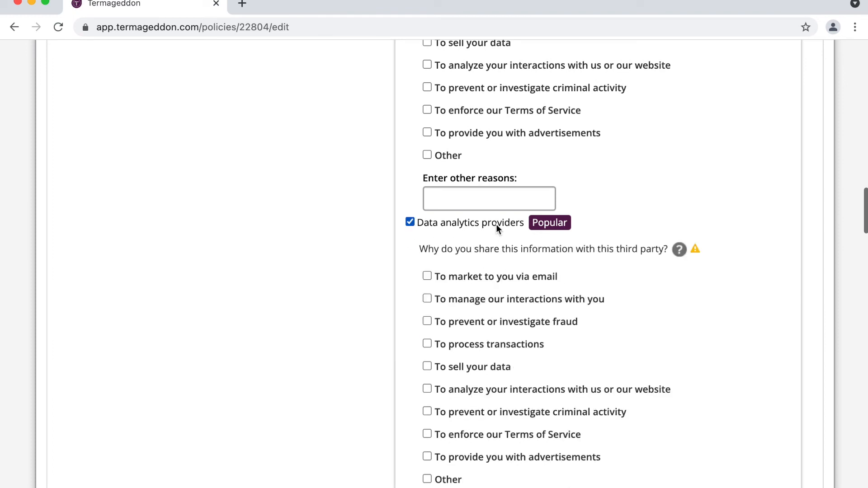
{"action": "left_click", "coordinate": [526, 391]}
{"action": "scroll", "coordinate": [524, 388], "scroll_direction": "up", "scroll_amount": 9}
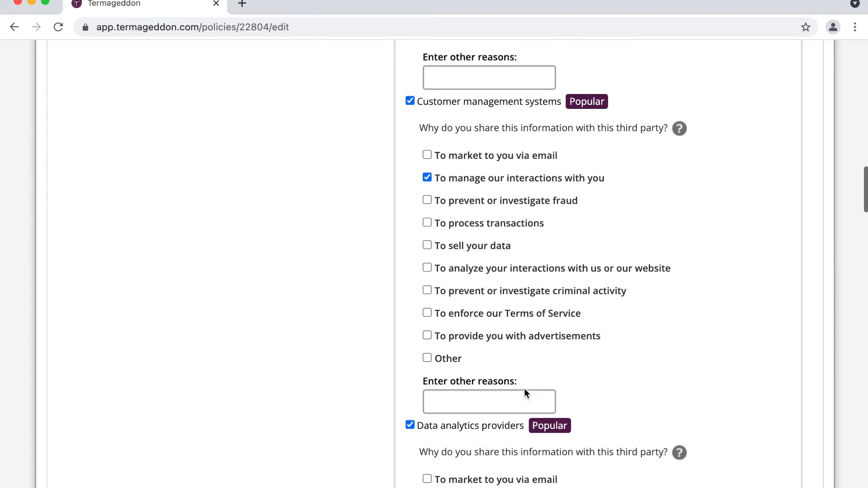
{"action": "scroll", "coordinate": [524, 389], "scroll_direction": "up", "scroll_amount": 10}
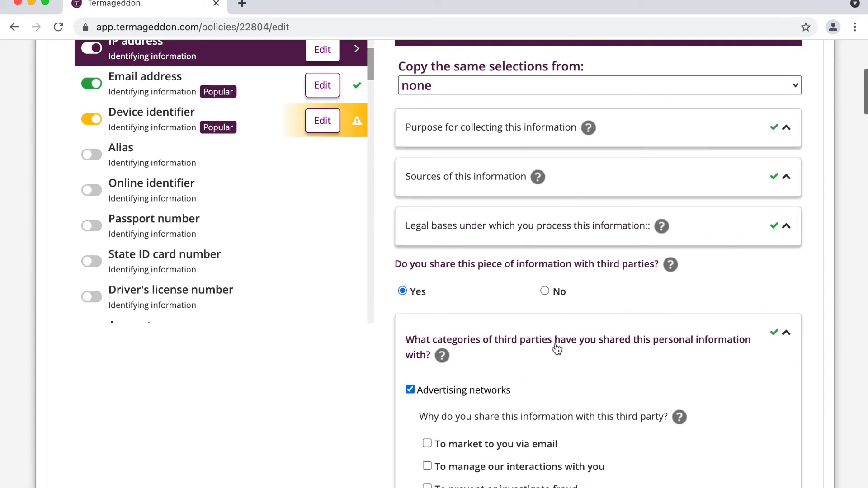
{"action": "left_click", "coordinate": [556, 348]}
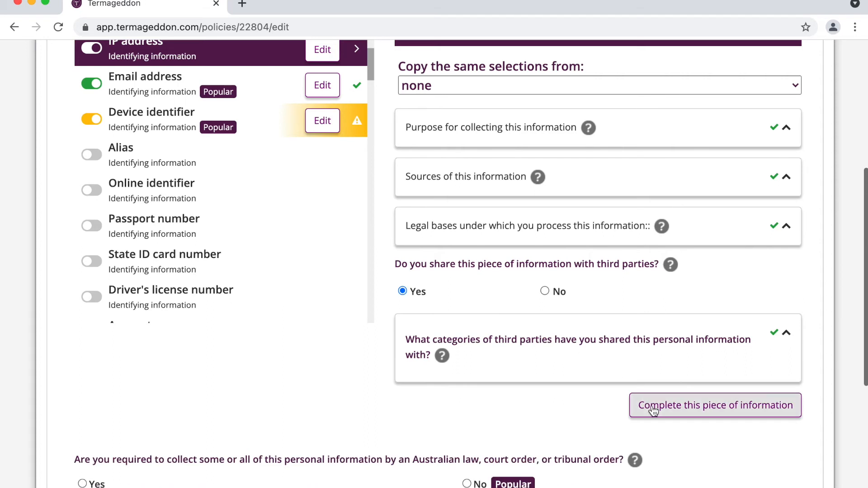
- Complete IP address, then copy its answers into Device identifier and complete that too
{"action": "left_click", "coordinate": [680, 406]}
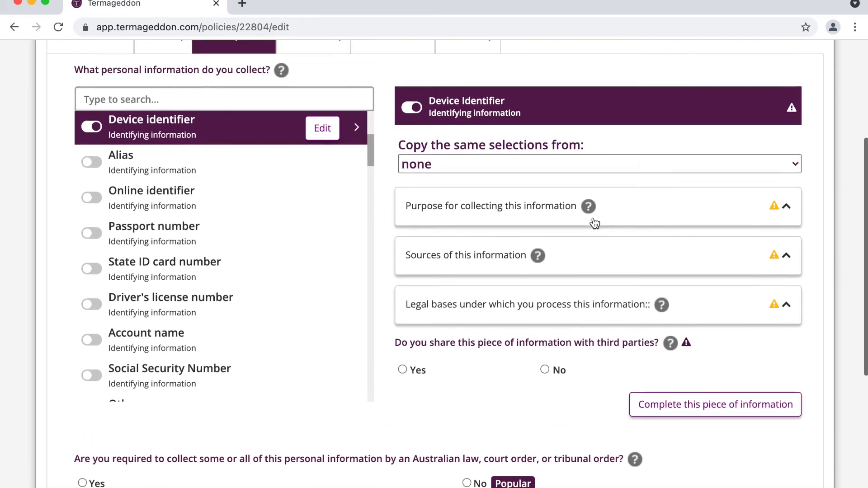
{"action": "left_click", "coordinate": [500, 169]}
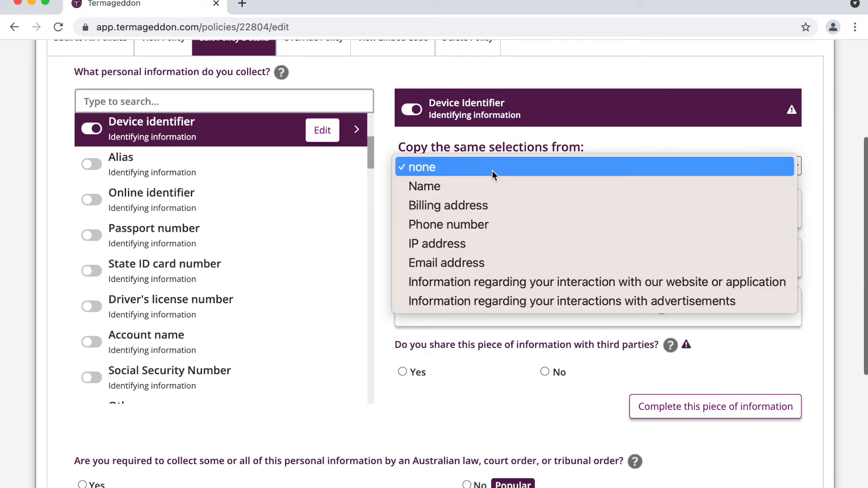
{"action": "left_click", "coordinate": [479, 238]}
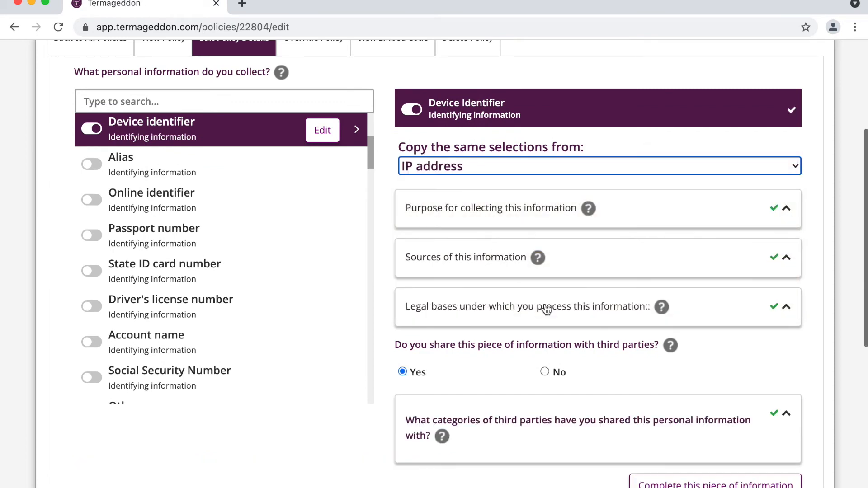
{"action": "scroll", "coordinate": [609, 345], "scroll_direction": "down", "scroll_amount": 1}
{"action": "scroll", "coordinate": [609, 344], "scroll_direction": "down", "scroll_amount": 4}
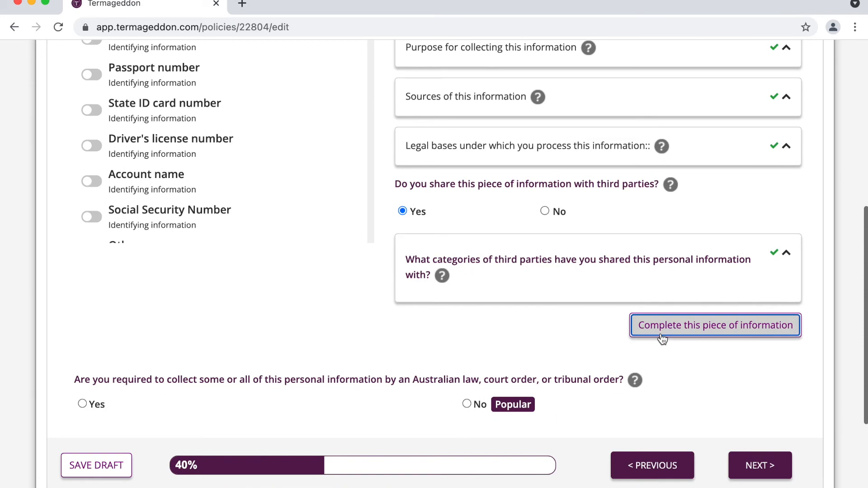
{"action": "left_click", "coordinate": [646, 325]}
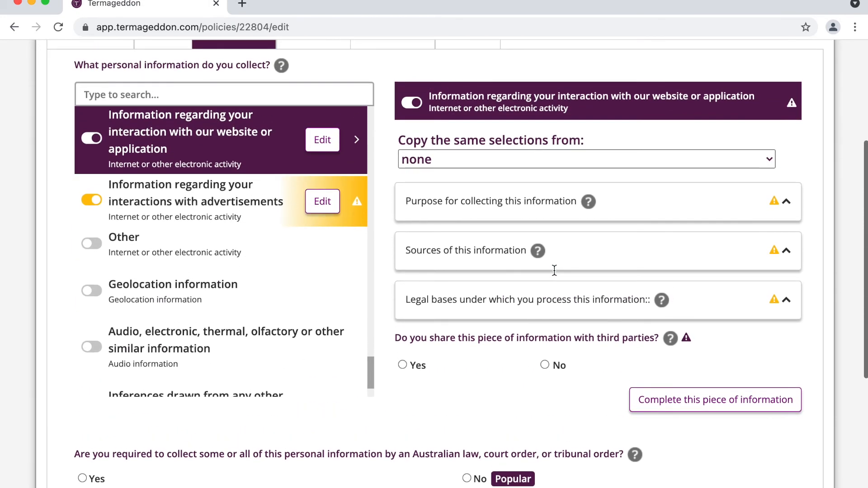
- Copy IP address answers into the website-interaction and advertisement-interaction items and complete both
{"action": "left_click", "coordinate": [505, 164]}
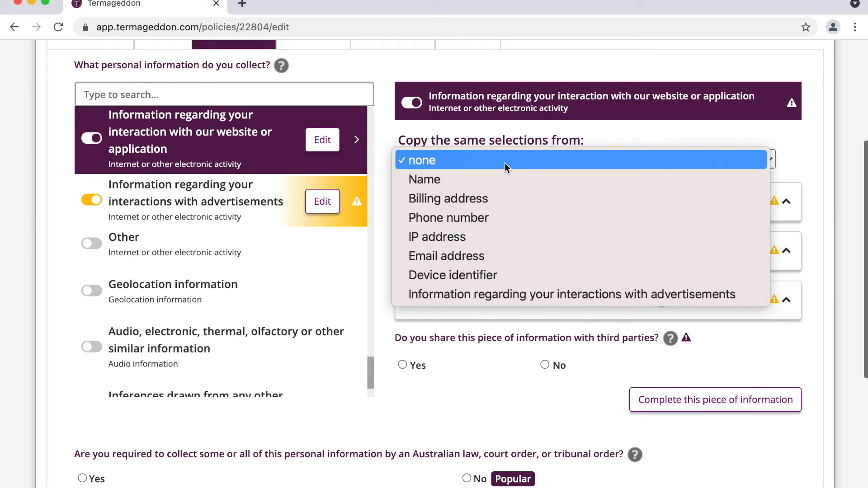
{"action": "left_click", "coordinate": [462, 237]}
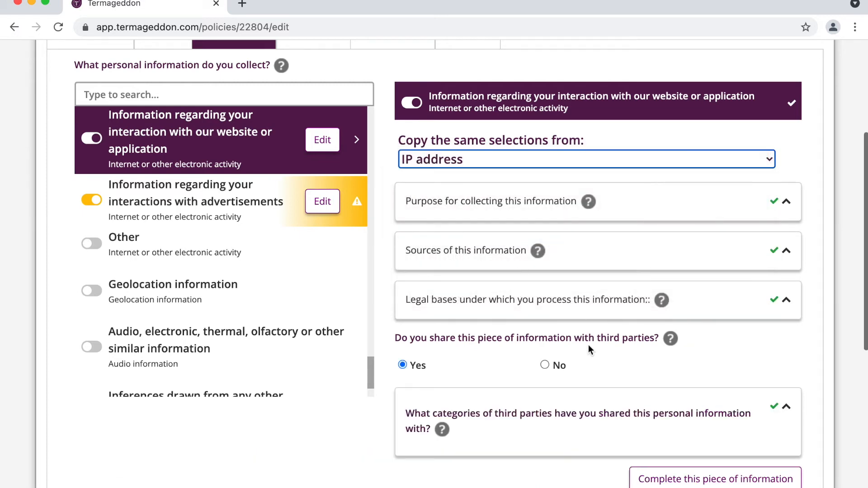
{"action": "left_click", "coordinate": [696, 477]}
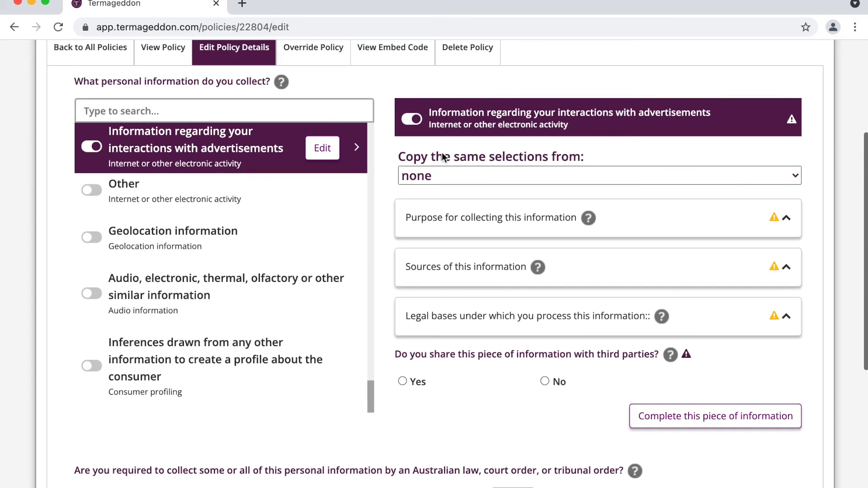
{"action": "left_click", "coordinate": [436, 171]}
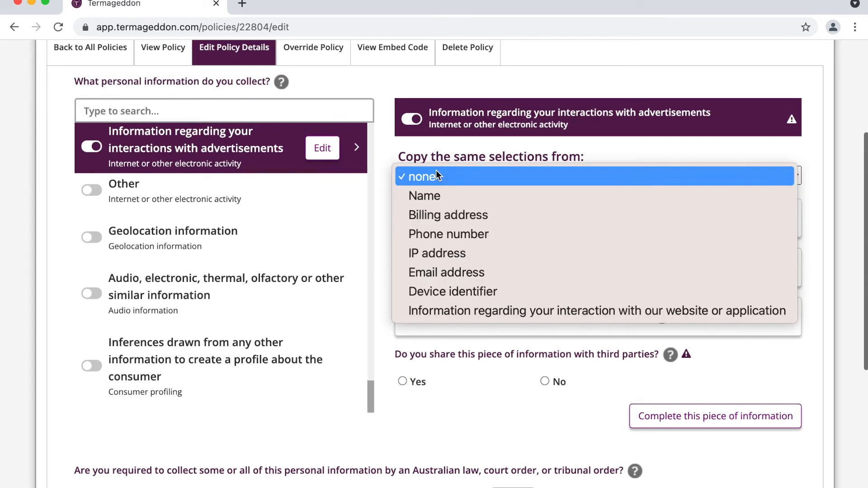
{"action": "left_click", "coordinate": [453, 254]}
{"action": "scroll", "coordinate": [619, 321], "scroll_direction": "down", "scroll_amount": 3}
{"action": "left_click", "coordinate": [678, 396]}
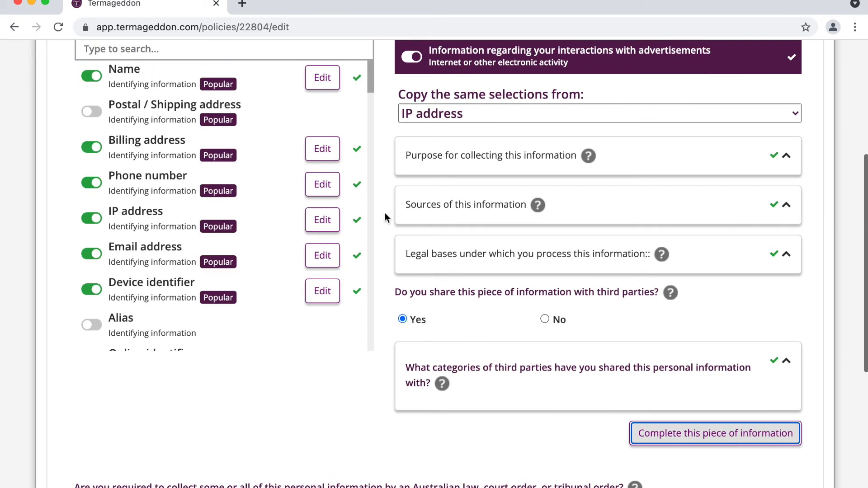
{"action": "scroll", "coordinate": [520, 208], "scroll_direction": "down", "scroll_amount": 1}
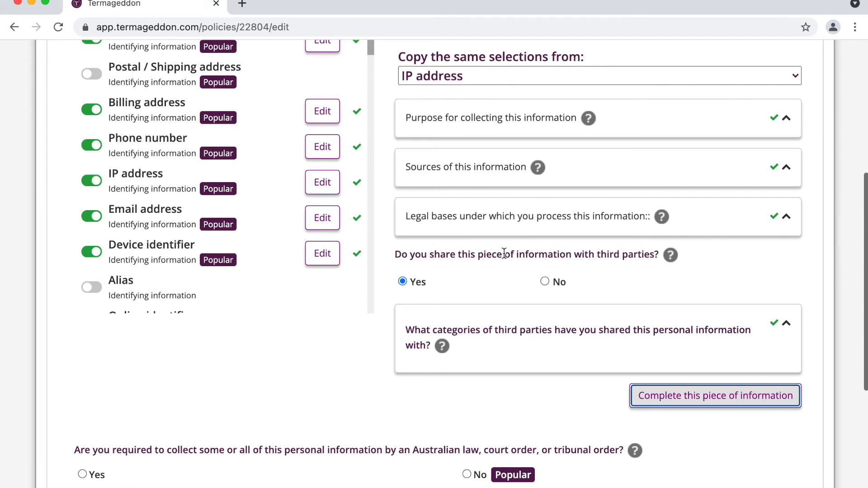
{"action": "scroll", "coordinate": [504, 254], "scroll_direction": "down", "scroll_amount": 1}
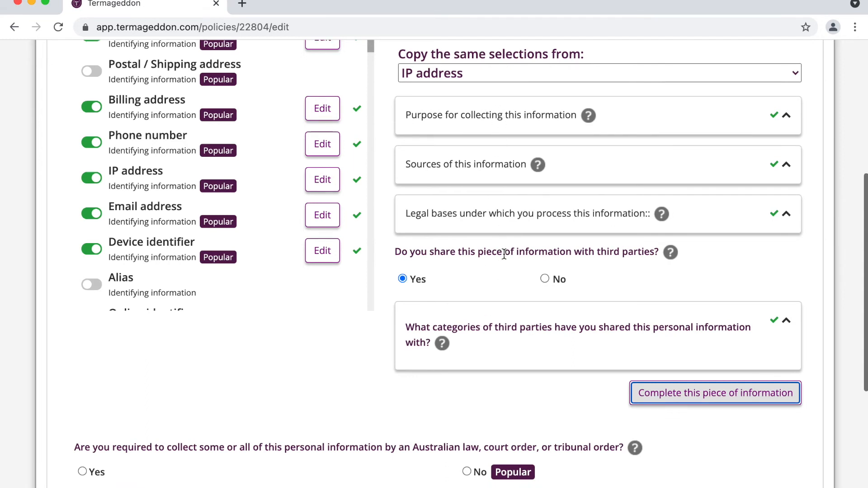
{"action": "scroll", "coordinate": [504, 254], "scroll_direction": "down", "scroll_amount": 1}
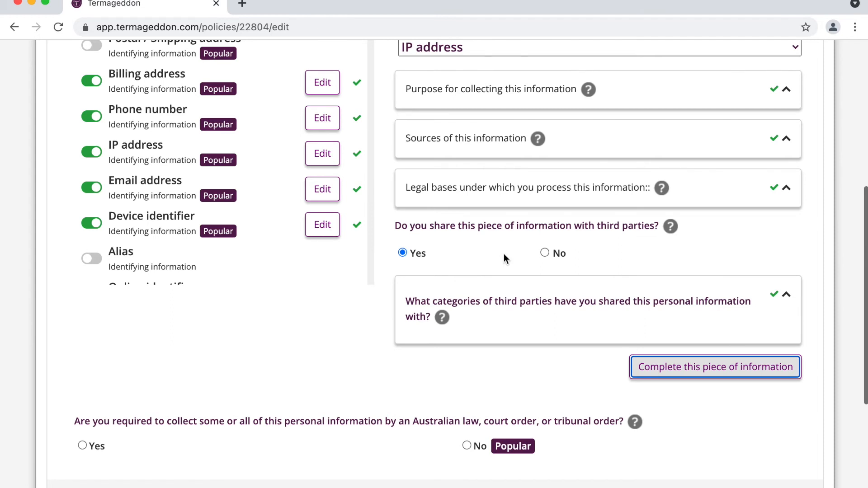
{"action": "scroll", "coordinate": [503, 253], "scroll_direction": "down", "scroll_amount": 1}
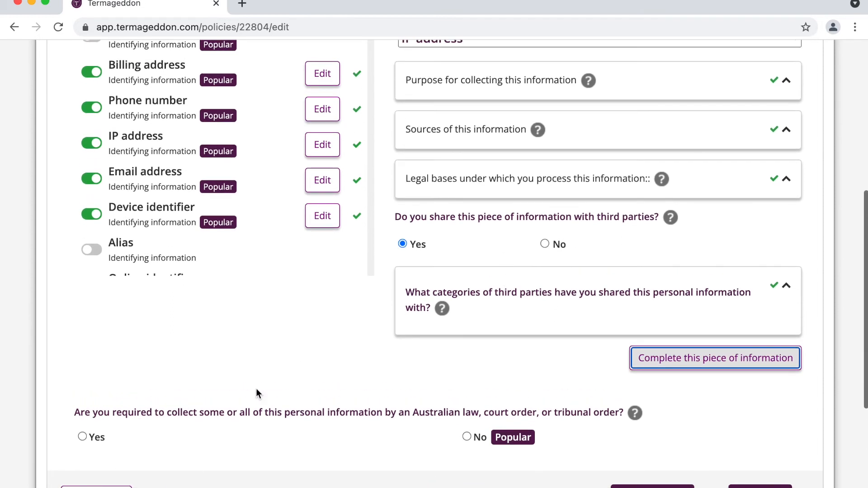
{"action": "scroll", "coordinate": [355, 317], "scroll_direction": "down", "scroll_amount": 2}
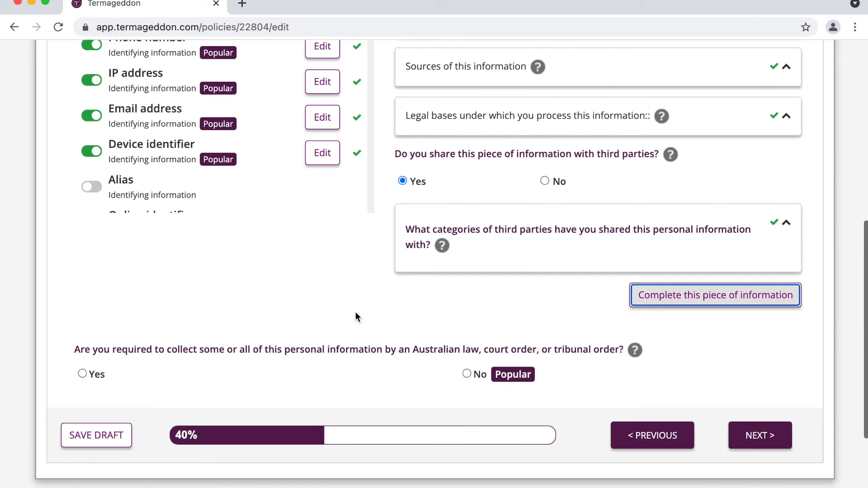
- Answer No to the question about Australian law applying
{"action": "triple_click", "coordinate": [246, 354]}
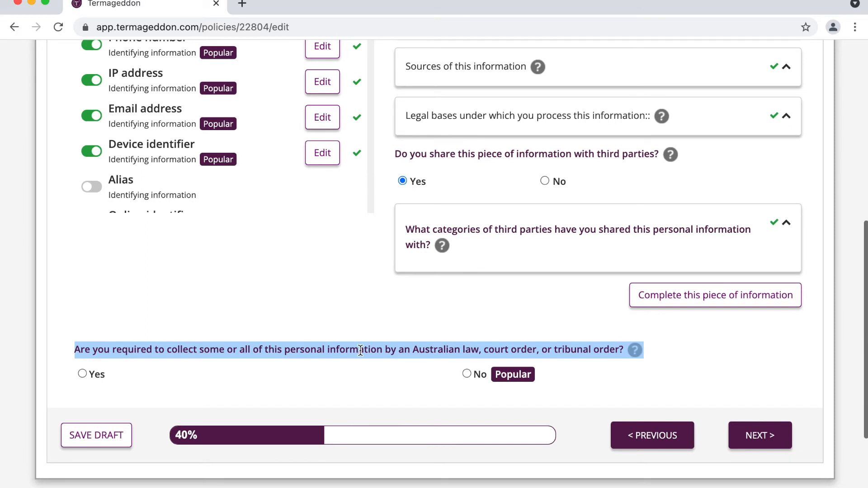
{"action": "double_click", "coordinate": [457, 350]}
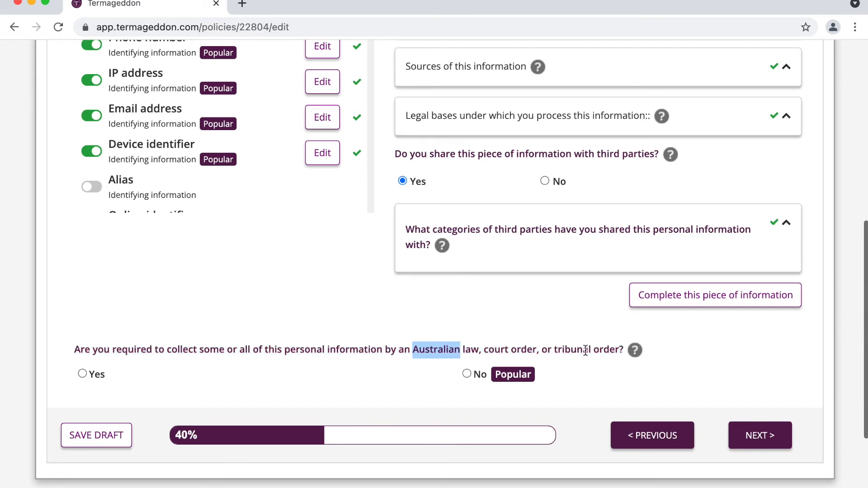
{"action": "left_click", "coordinate": [479, 375]}
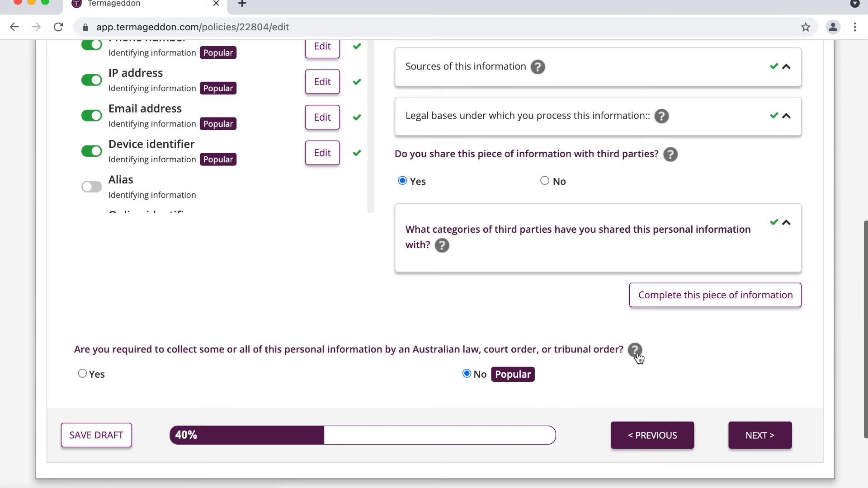
{"action": "scroll", "coordinate": [580, 364], "scroll_direction": "down", "scroll_amount": 1}
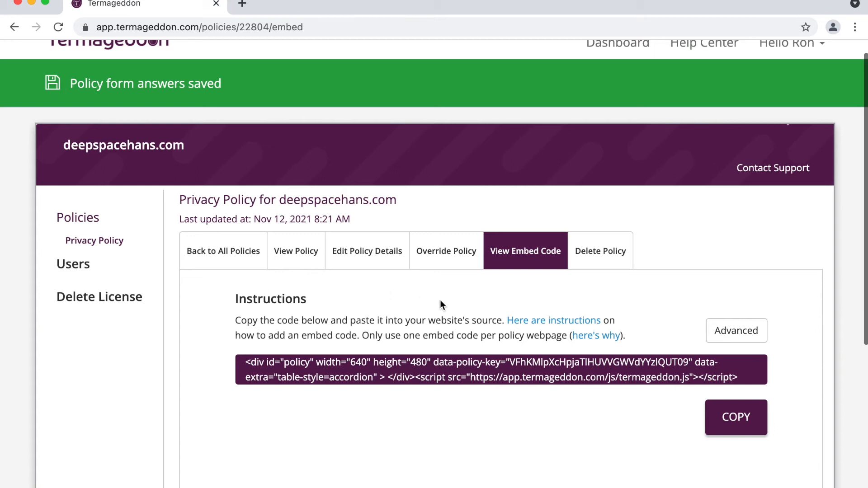
- Review the one-embed-code-per-page advice, then switch to the privacy policy's Override Policy page
{"action": "left_click_drag", "start_coordinate": [362, 335], "coordinate": [450, 335]}
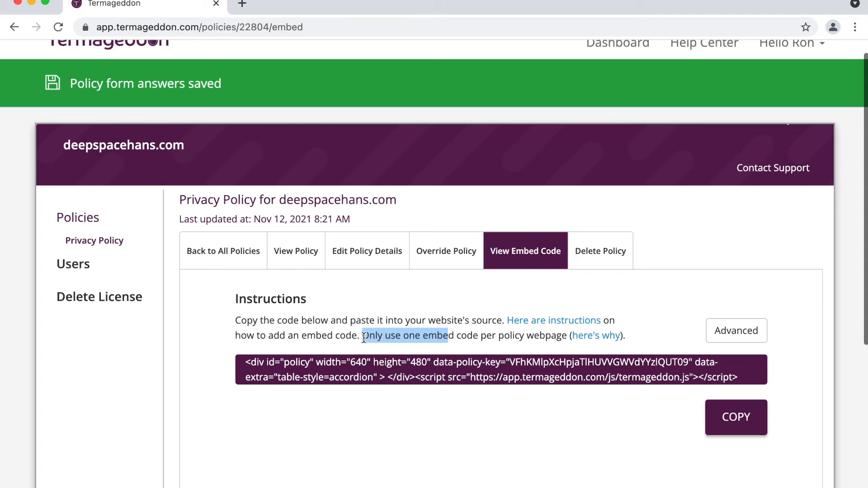
{"action": "left_click_drag", "start_coordinate": [363, 336], "coordinate": [496, 337]}
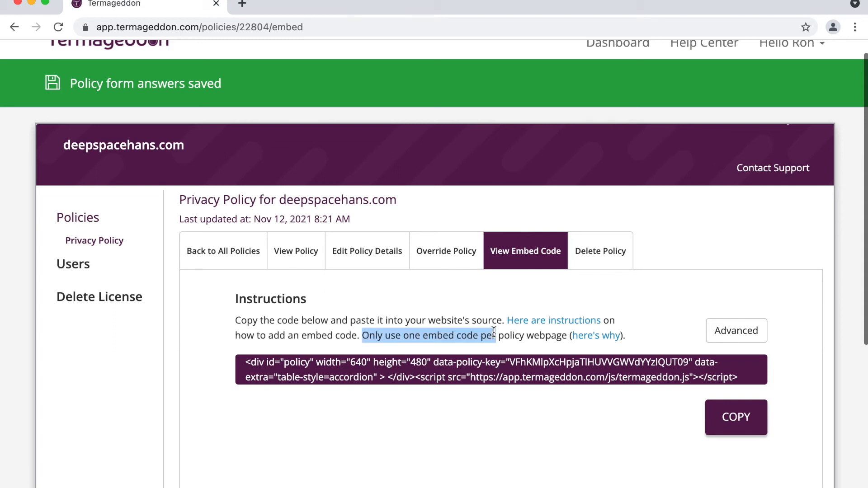
{"action": "left_click", "coordinate": [432, 338]}
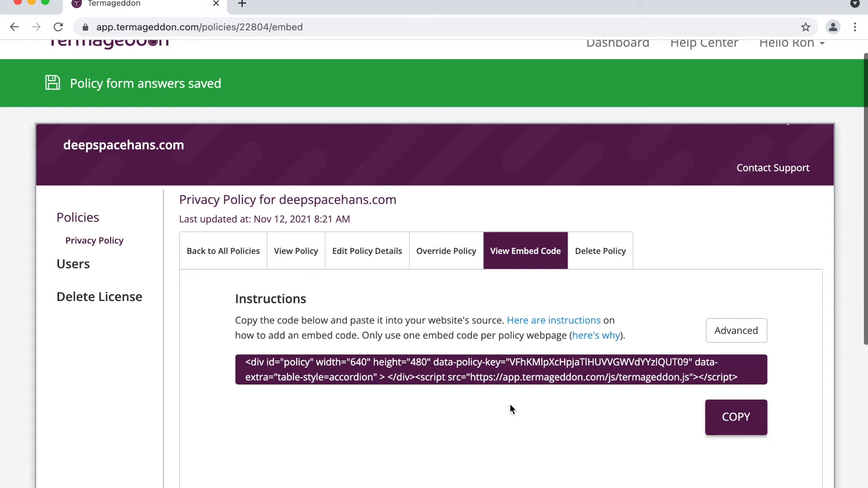
{"action": "left_click", "coordinate": [441, 251]}
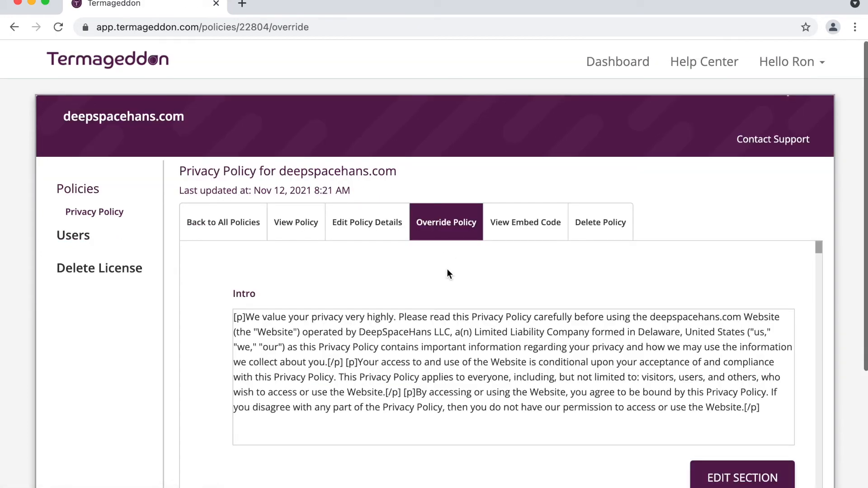
{"action": "scroll", "coordinate": [448, 270], "scroll_direction": "down", "scroll_amount": 2}
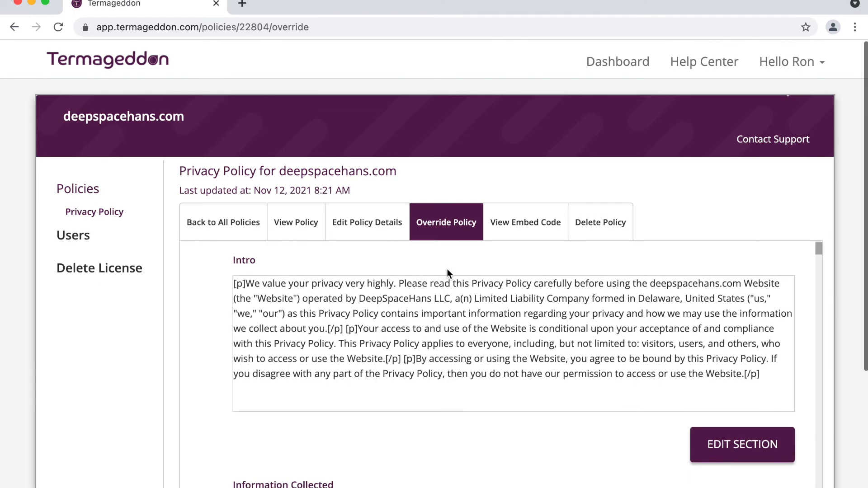
{"action": "scroll", "coordinate": [447, 270], "scroll_direction": "down", "scroll_amount": 10}
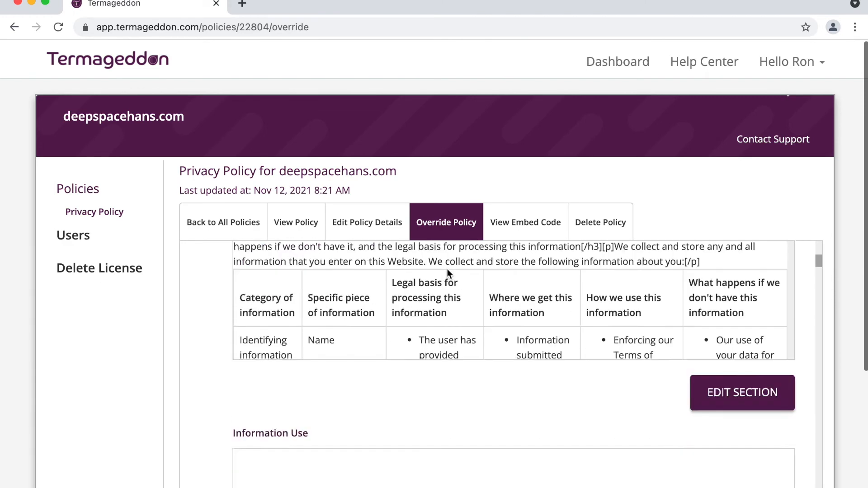
{"action": "scroll", "coordinate": [447, 268], "scroll_direction": "down", "scroll_amount": 5}
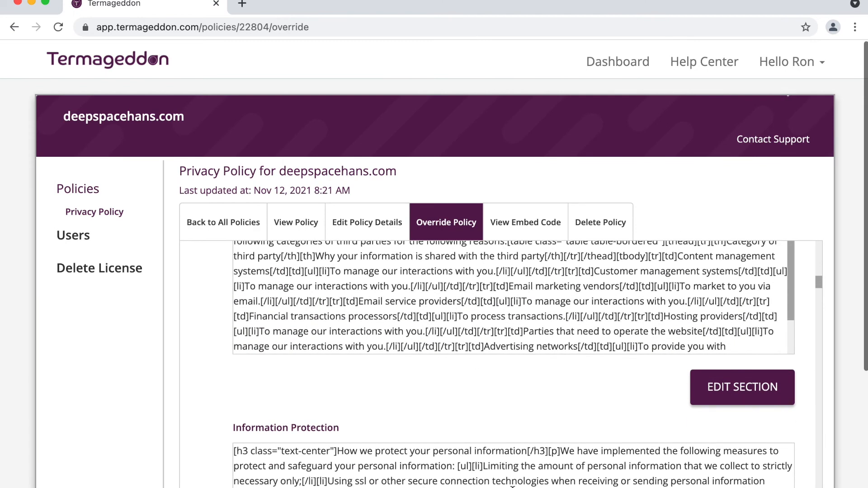
{"action": "scroll", "coordinate": [546, 389], "scroll_direction": "down", "scroll_amount": 10}
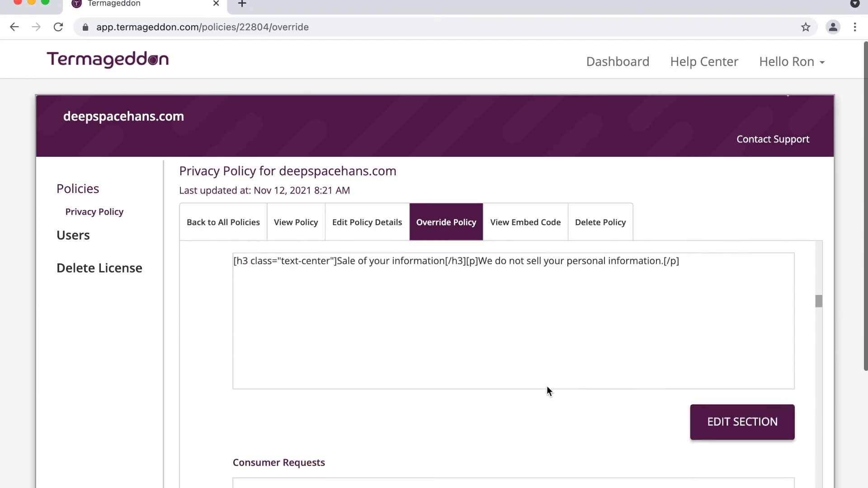
{"action": "scroll", "coordinate": [547, 389], "scroll_direction": "up", "scroll_amount": 20}
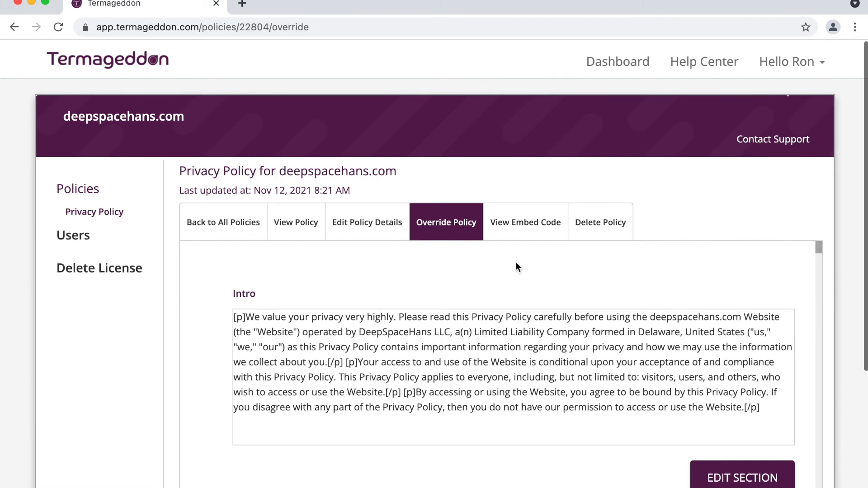
- Show the privacy policy embed code again, then return to the Dashboard
{"action": "left_click", "coordinate": [521, 230]}
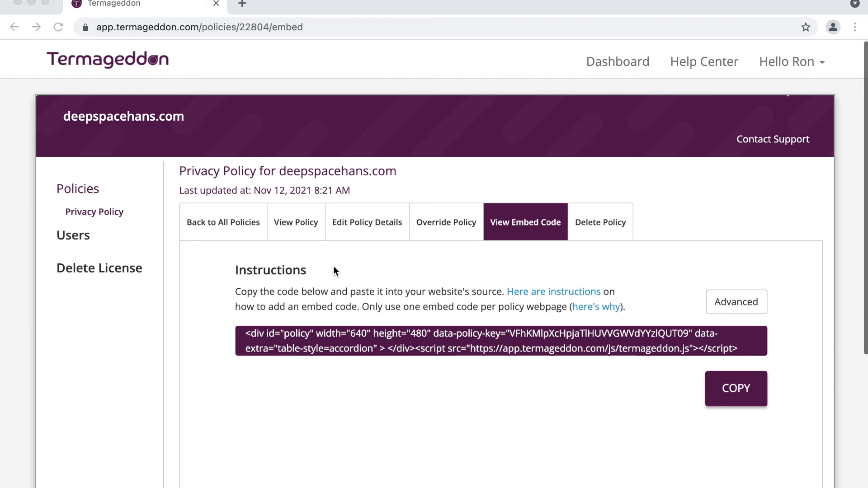
{"action": "left_click", "coordinate": [615, 67]}
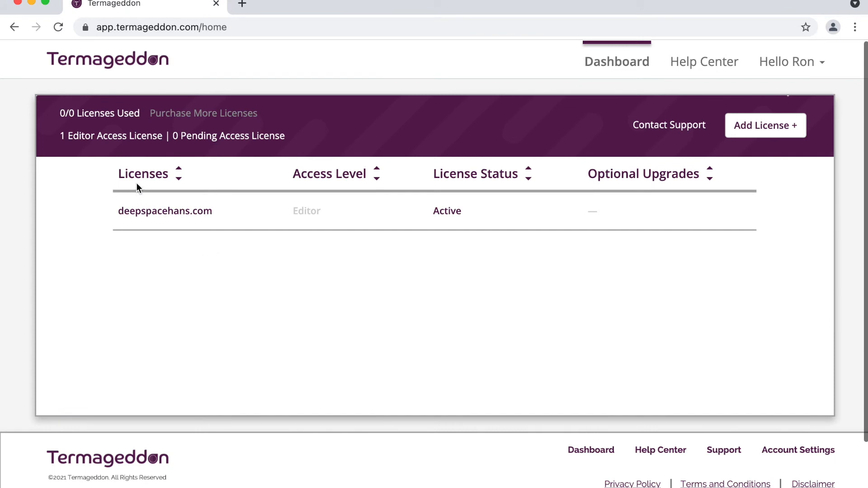
- Open the deepspacehans.com license page and start adding a new Terms of Service policy
{"action": "left_click", "coordinate": [152, 212]}
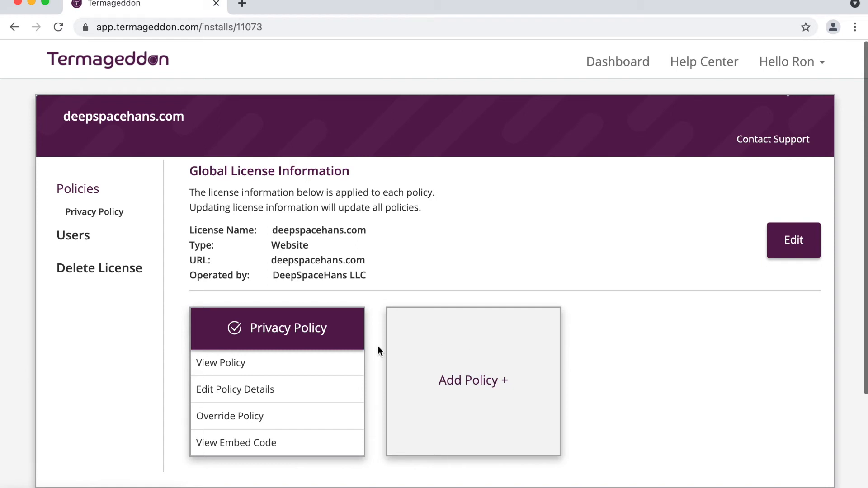
{"action": "triple_click", "coordinate": [324, 332]}
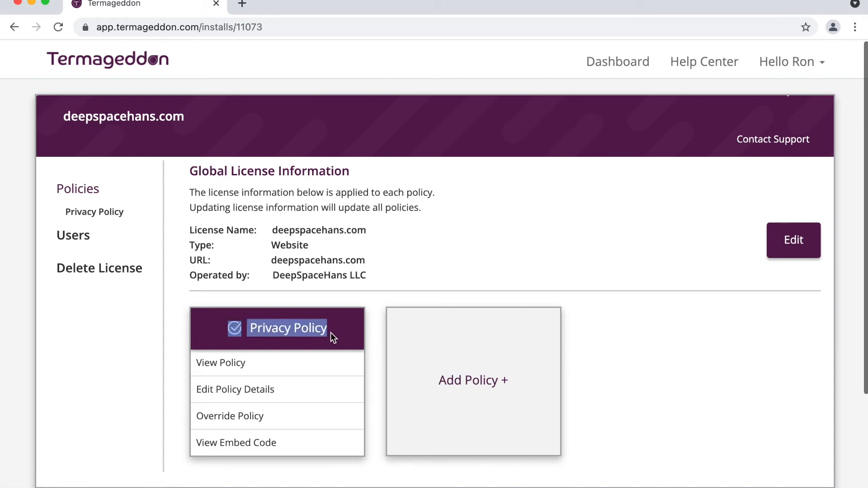
{"action": "triple_click", "coordinate": [330, 333]}
{"action": "triple_click", "coordinate": [330, 332]}
{"action": "left_click", "coordinate": [340, 329]}
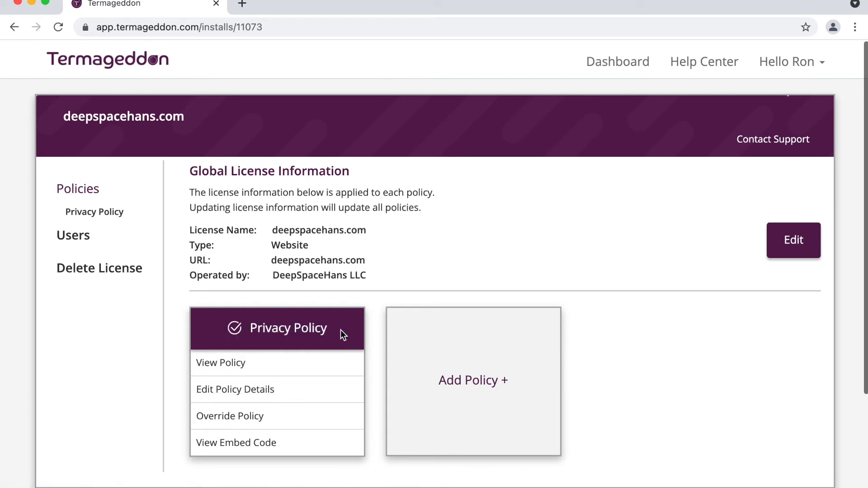
{"action": "left_click", "coordinate": [450, 331]}
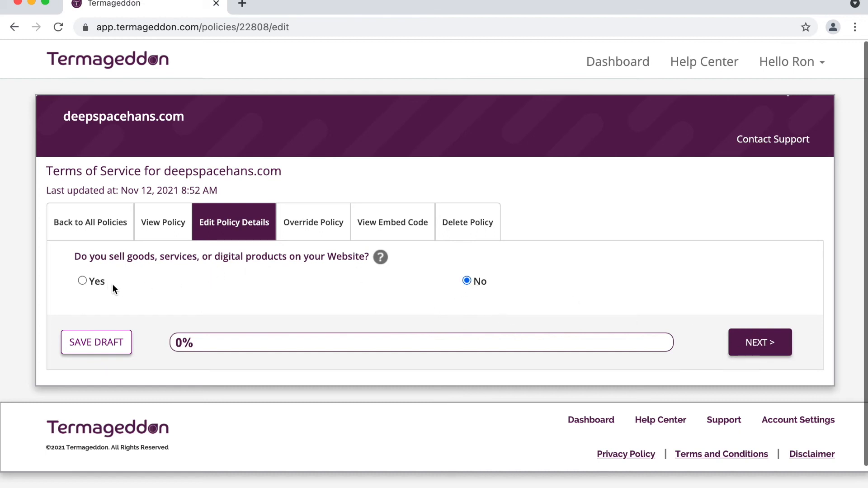
- Answer Yes to selling products, tick Digital products, and say prices are listed on the Website
{"action": "left_click", "coordinate": [90, 284]}
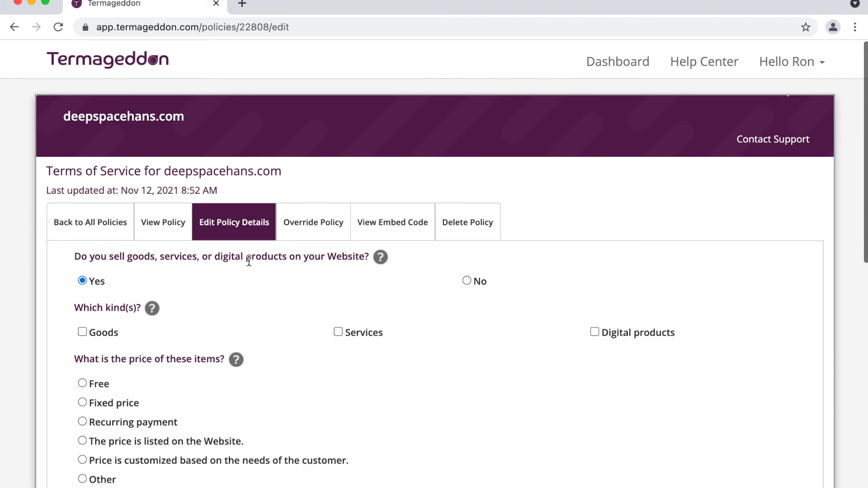
{"action": "scroll", "coordinate": [249, 261], "scroll_direction": "down", "scroll_amount": 3}
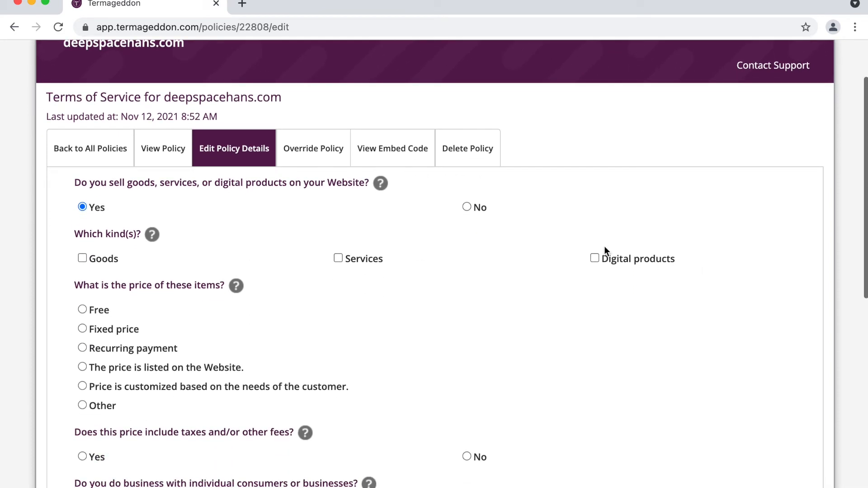
{"action": "left_click", "coordinate": [625, 261]}
{"action": "scroll", "coordinate": [381, 306], "scroll_direction": "down", "scroll_amount": 4}
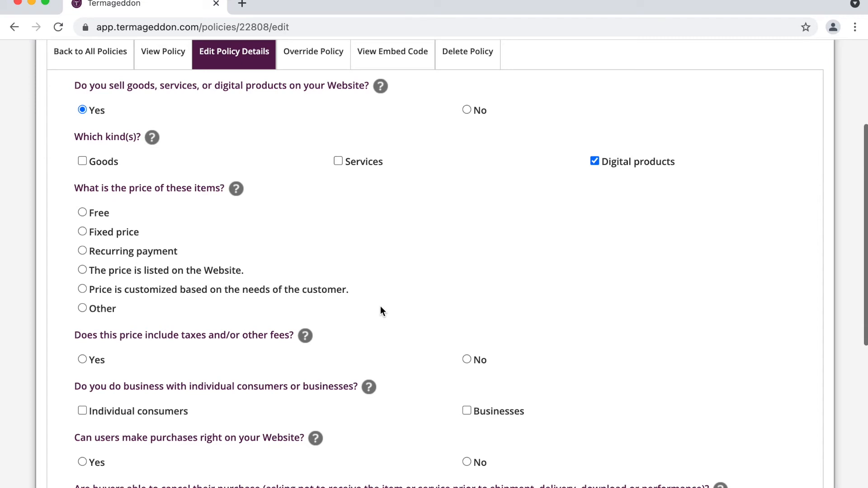
{"action": "left_click", "coordinate": [193, 269]}
- Mark both individual consumers and businesses as customers and allow purchases directly on the Website
{"action": "scroll", "coordinate": [194, 269], "scroll_direction": "down", "scroll_amount": 4}
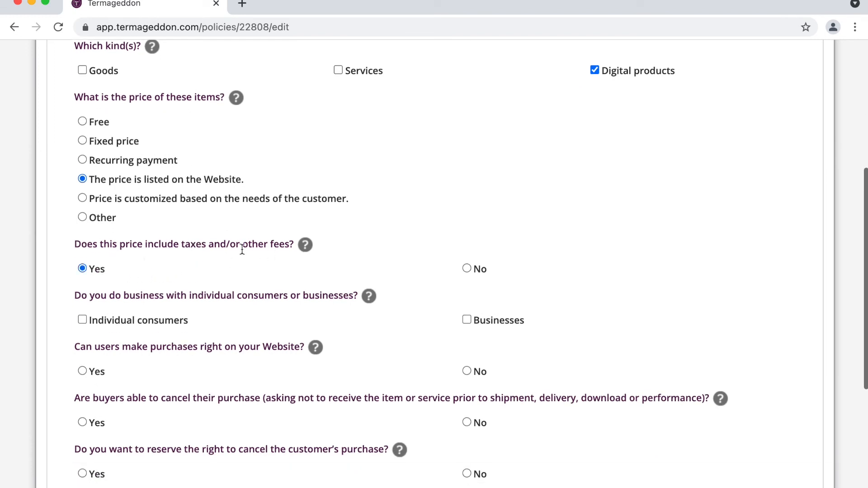
{"action": "scroll", "coordinate": [242, 250], "scroll_direction": "down", "scroll_amount": 3}
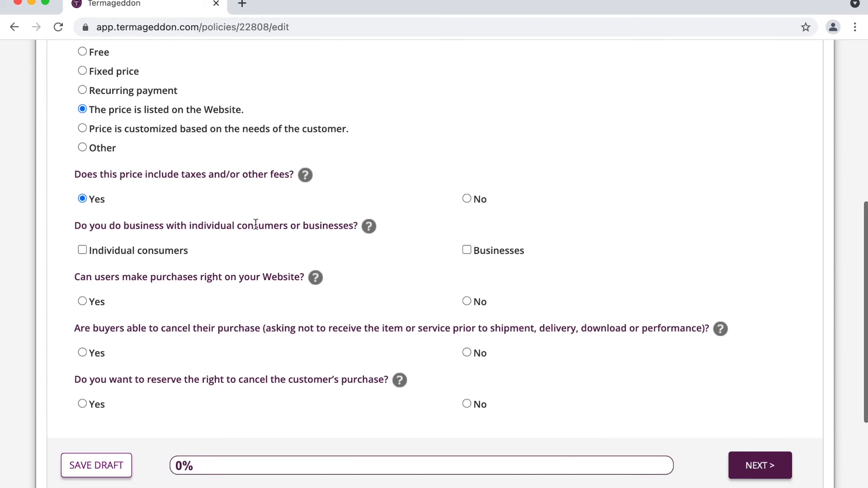
{"action": "left_click", "coordinate": [170, 249]}
{"action": "left_click", "coordinate": [509, 254]}
{"action": "scroll", "coordinate": [509, 254], "scroll_direction": "down", "scroll_amount": 3}
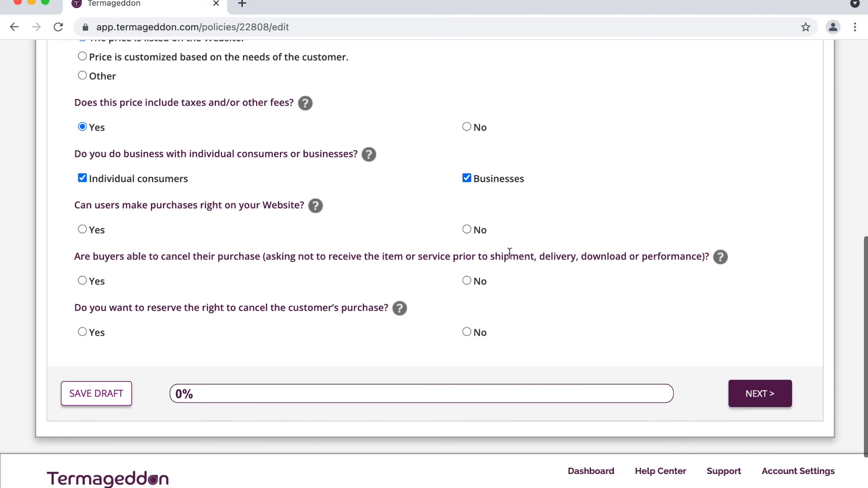
{"action": "left_click", "coordinate": [99, 231]}
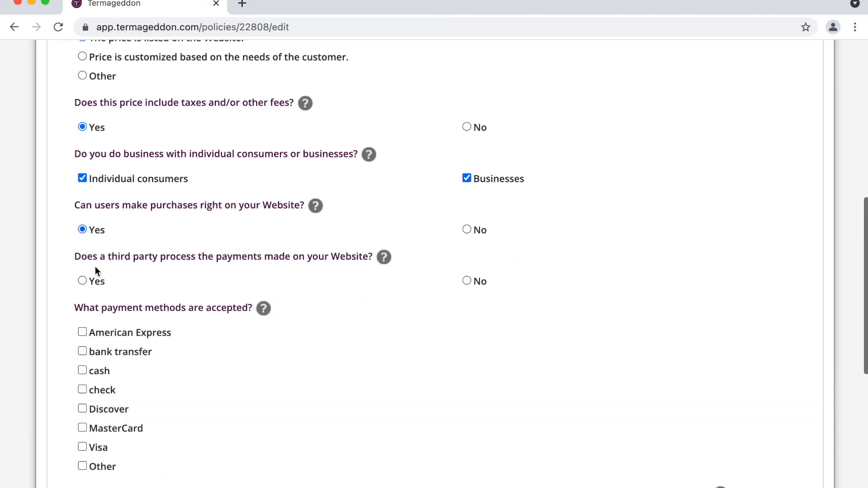
- Use PayPal as third-party payment processor, accepting American Express, Discover, MasterCard and Visa
{"action": "left_click", "coordinate": [98, 281]}
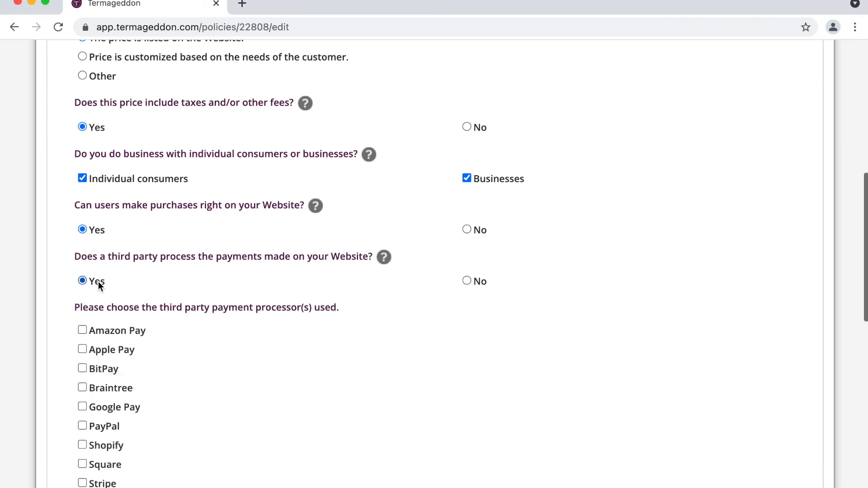
{"action": "scroll", "coordinate": [158, 276], "scroll_direction": "down", "scroll_amount": 4}
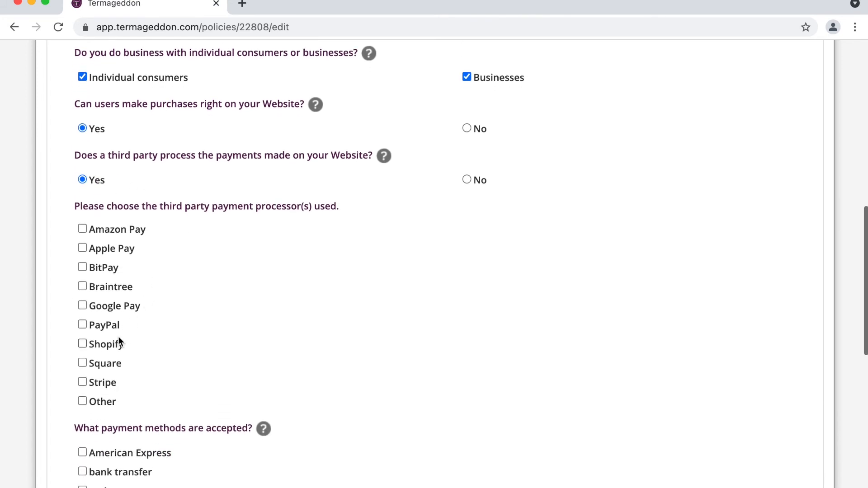
{"action": "left_click", "coordinate": [105, 326]}
{"action": "scroll", "coordinate": [223, 261], "scroll_direction": "down", "scroll_amount": 5}
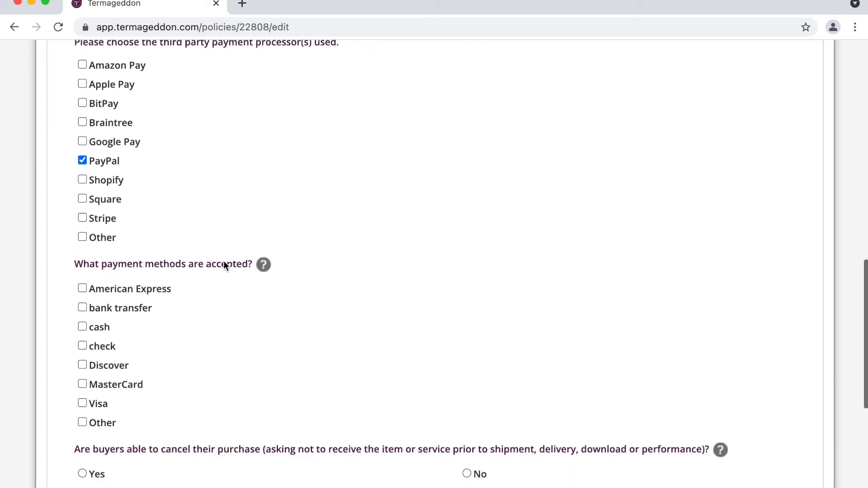
{"action": "left_click", "coordinate": [145, 237]}
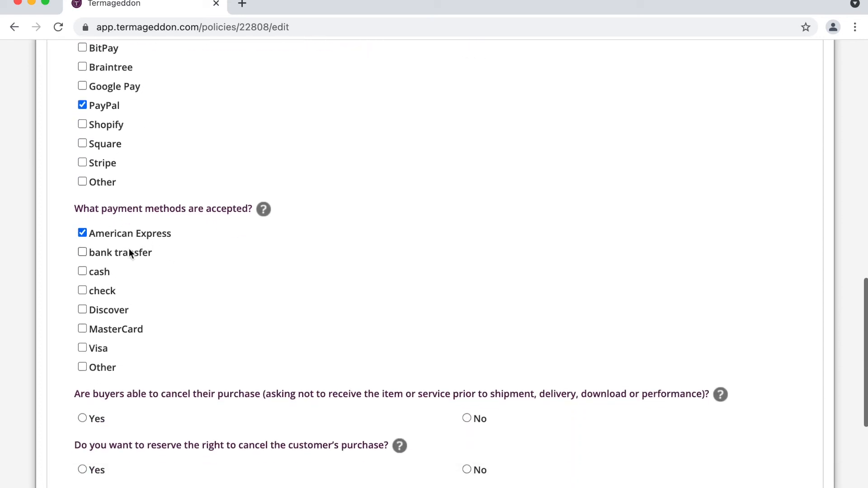
{"action": "left_click", "coordinate": [111, 312]}
{"action": "left_click", "coordinate": [107, 328]}
{"action": "left_click", "coordinate": [101, 347]}
- Reserve the right to cancel purchases prior to download with a full refund, then continue
{"action": "scroll", "coordinate": [226, 267], "scroll_direction": "down", "scroll_amount": 3}
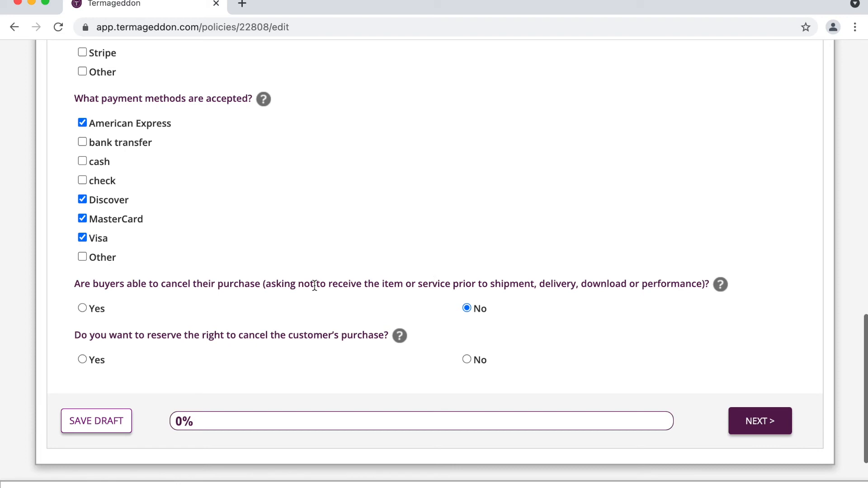
{"action": "scroll", "coordinate": [315, 286], "scroll_direction": "down", "scroll_amount": 2}
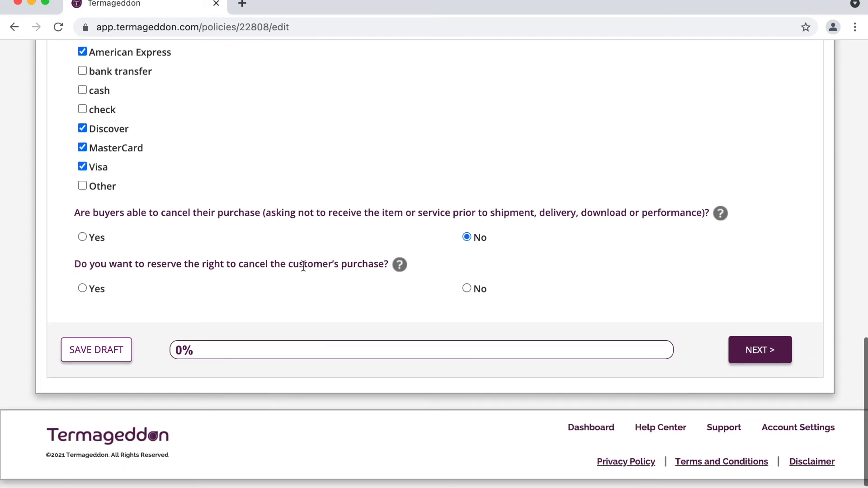
{"action": "left_click", "coordinate": [102, 289]}
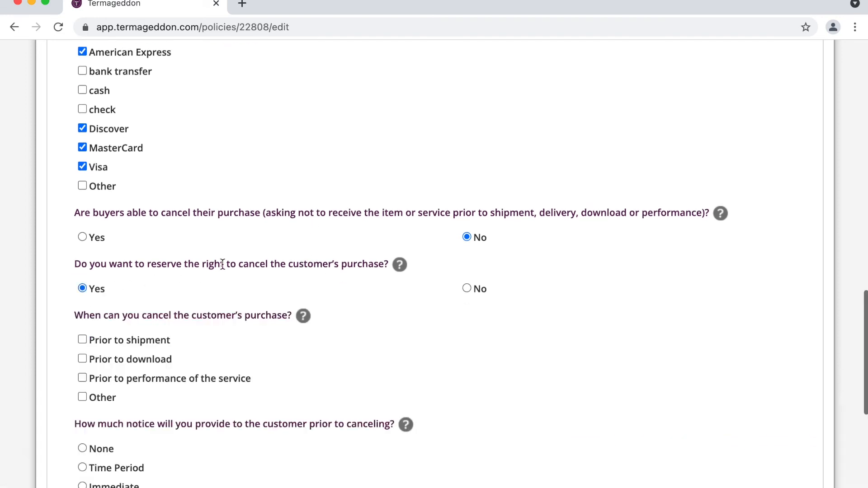
{"action": "scroll", "coordinate": [221, 263], "scroll_direction": "down", "scroll_amount": 2}
{"action": "left_click", "coordinate": [166, 283]}
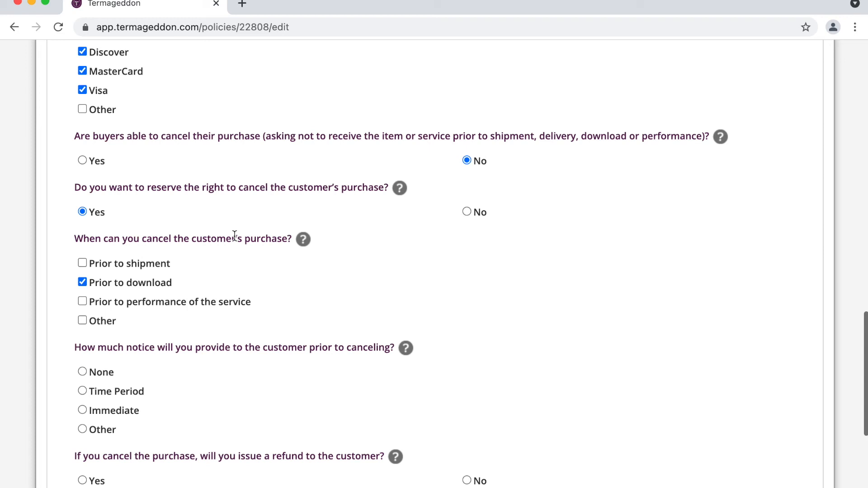
{"action": "scroll", "coordinate": [235, 235], "scroll_direction": "down", "scroll_amount": 1}
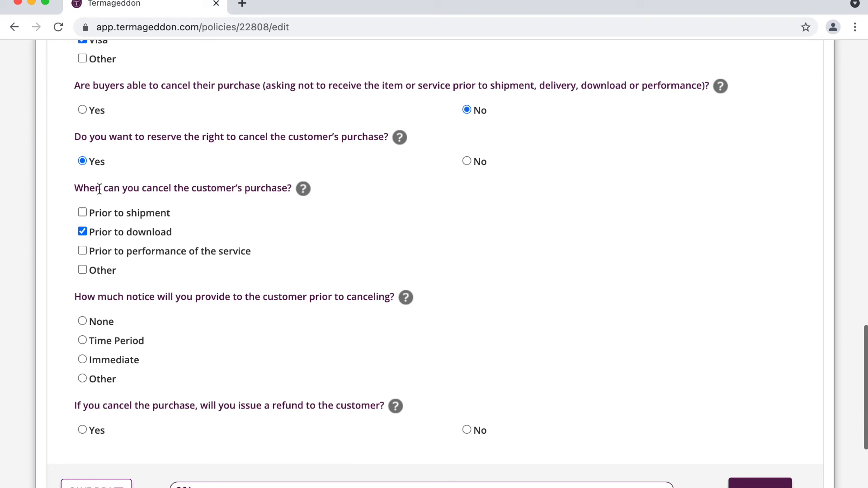
{"action": "scroll", "coordinate": [197, 208], "scroll_direction": "down", "scroll_amount": 3}
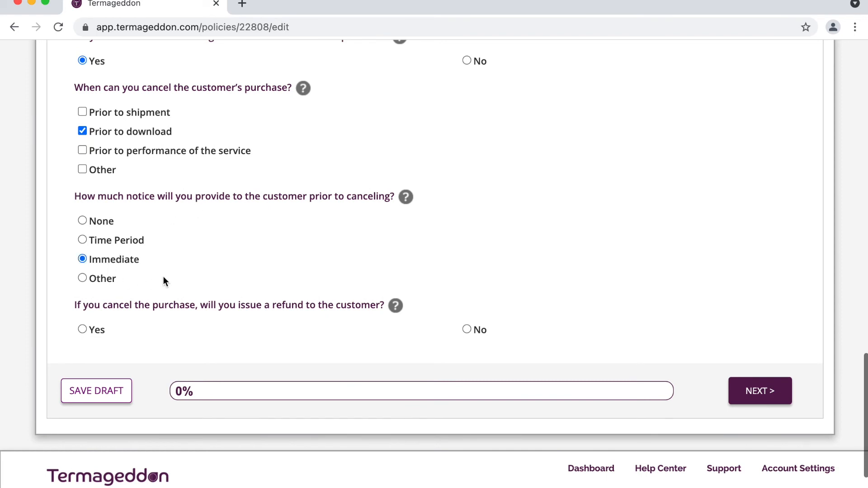
{"action": "scroll", "coordinate": [170, 274], "scroll_direction": "down", "scroll_amount": 1}
{"action": "left_click", "coordinate": [99, 292]}
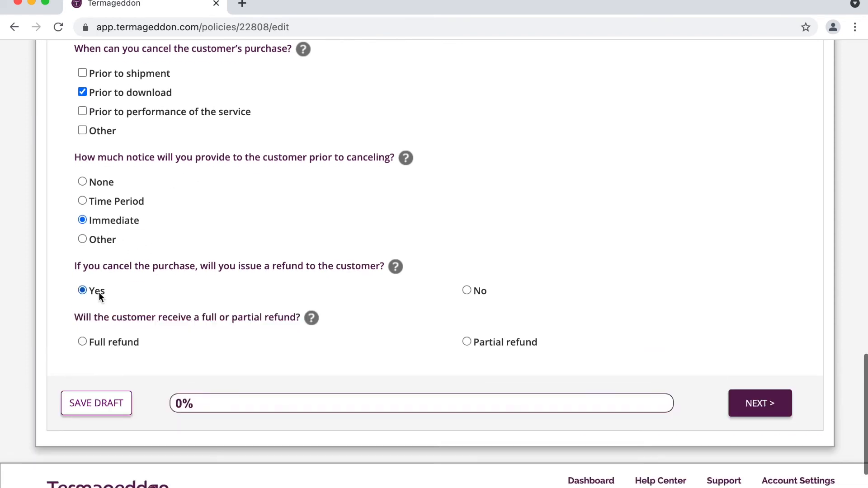
{"action": "left_click", "coordinate": [122, 344]}
{"action": "left_click", "coordinate": [769, 407]}
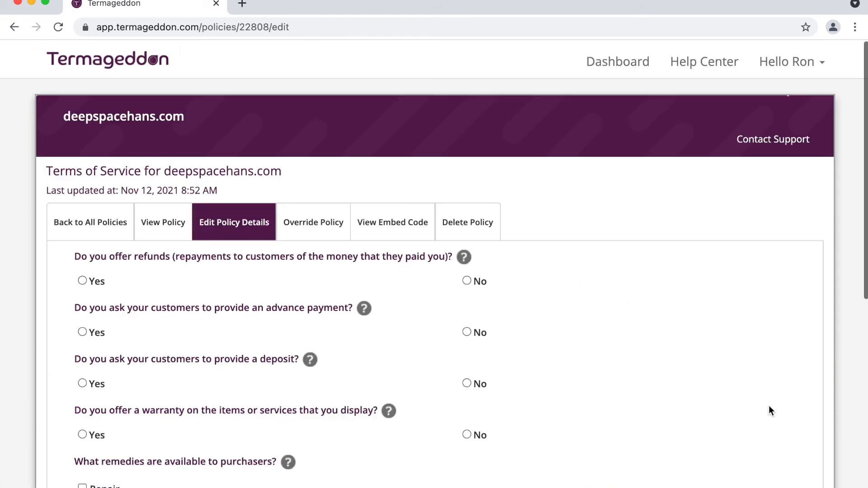
- Answer No to advance payment, deposit and warranty, select no remedies, and continue to subscriptions
{"action": "scroll", "coordinate": [599, 281], "scroll_direction": "down", "scroll_amount": 2}
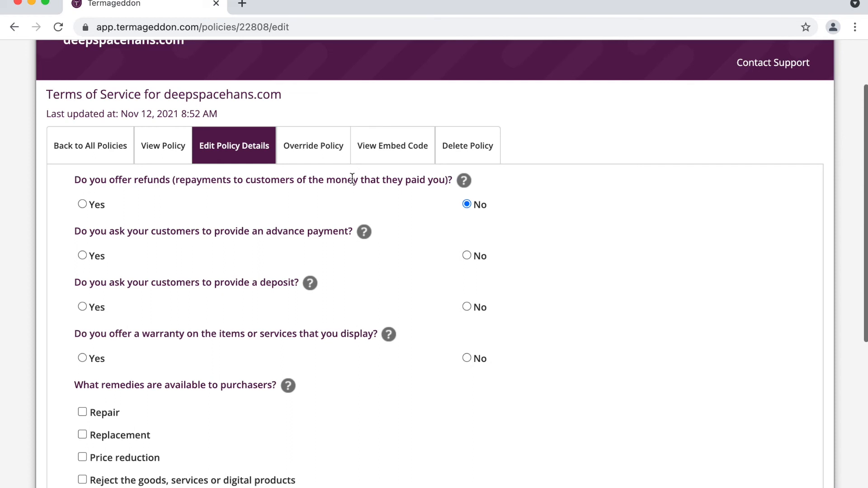
{"action": "triple_click", "coordinate": [278, 235]}
{"action": "left_click", "coordinate": [293, 233]}
{"action": "scroll", "coordinate": [321, 256], "scroll_direction": "down", "scroll_amount": 3}
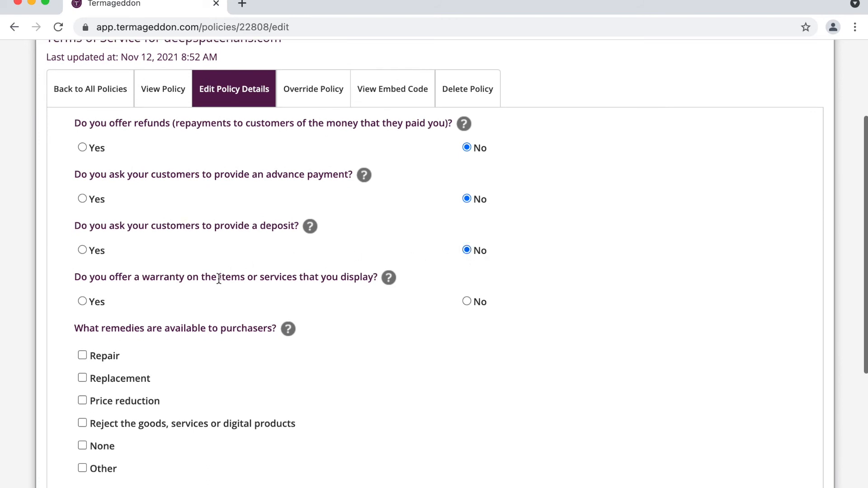
{"action": "scroll", "coordinate": [219, 278], "scroll_direction": "down", "scroll_amount": 3}
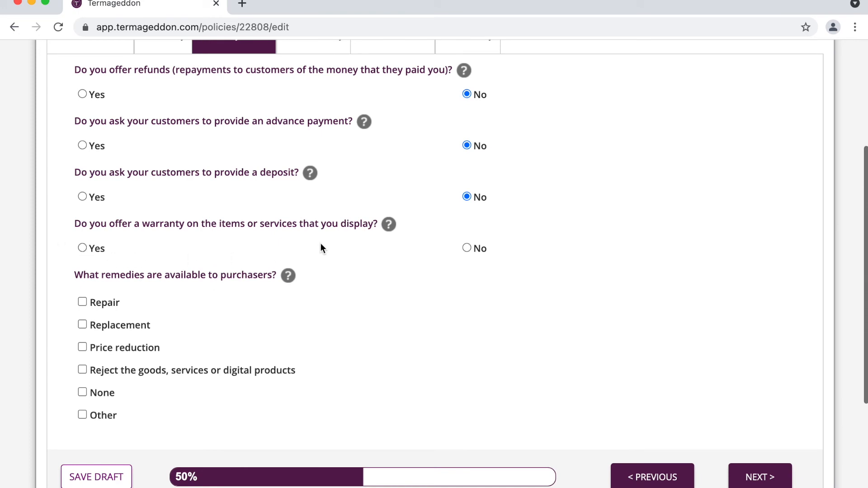
{"action": "left_click", "coordinate": [98, 251]}
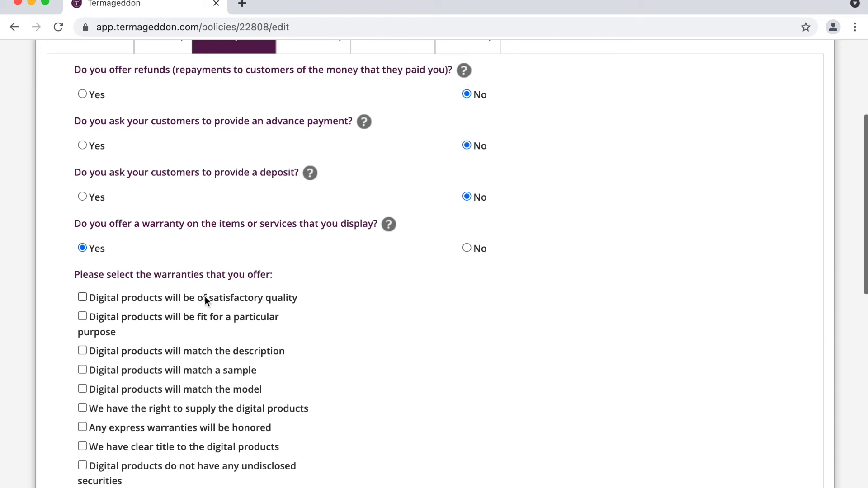
{"action": "left_click", "coordinate": [476, 251]}
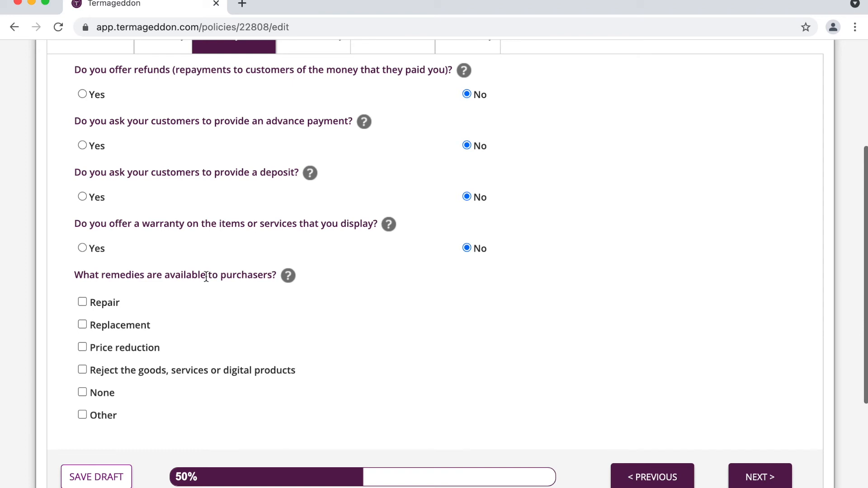
{"action": "scroll", "coordinate": [206, 277], "scroll_direction": "down", "scroll_amount": 1}
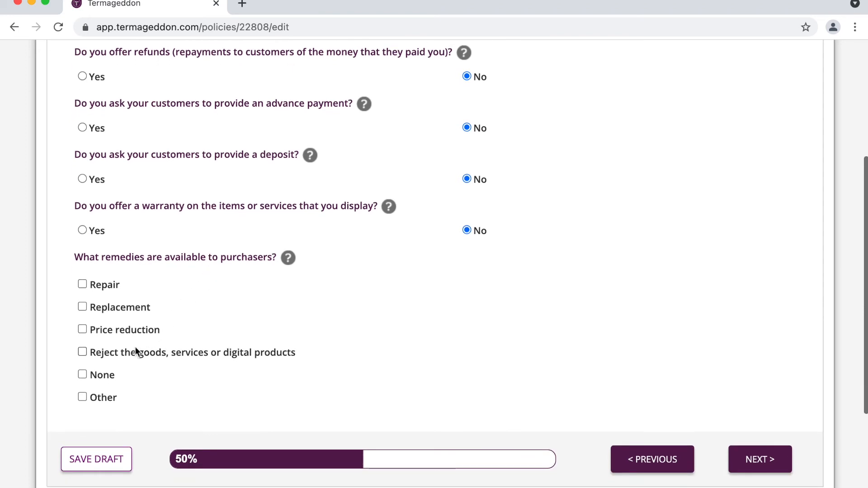
{"action": "left_click", "coordinate": [103, 374]}
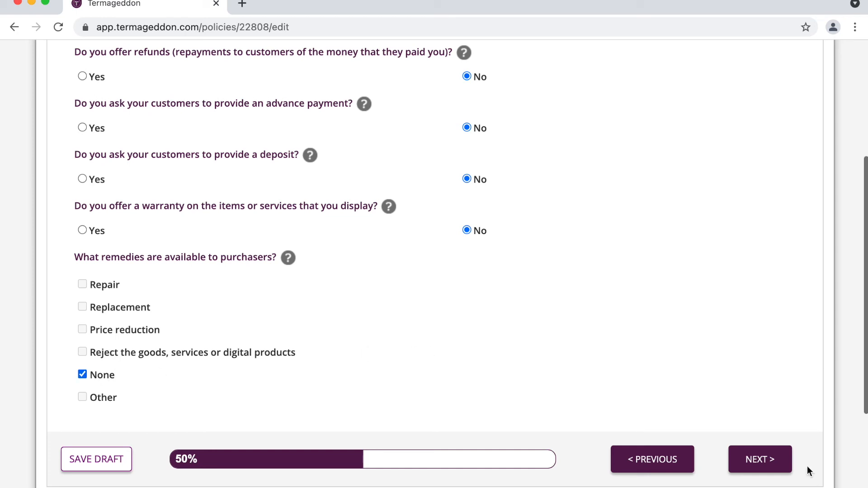
{"action": "left_click", "coordinate": [774, 468]}
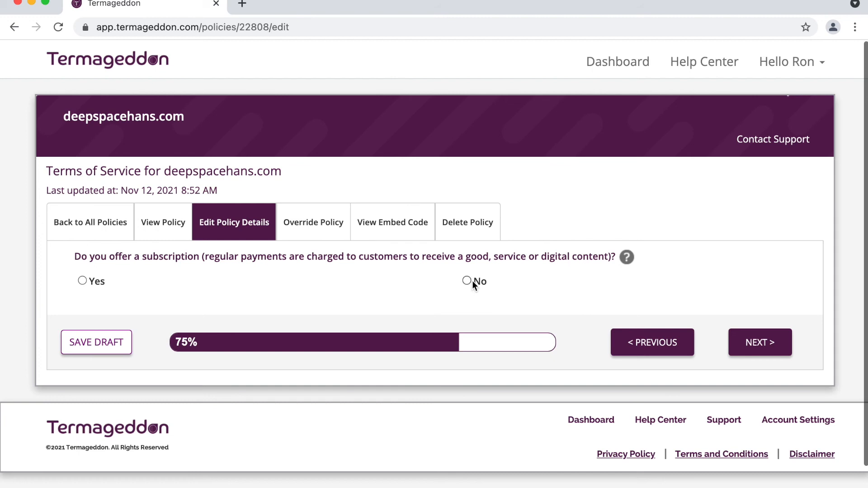
- Offer a subscription, initial term '1 month or 1 year', auto-renewing 'every 1 month or every 1 year, depending on your subscription plan'
{"action": "left_click", "coordinate": [97, 283]}
{"action": "scroll", "coordinate": [223, 262], "scroll_direction": "down", "scroll_amount": 3}
{"action": "left_click", "coordinate": [209, 270]}
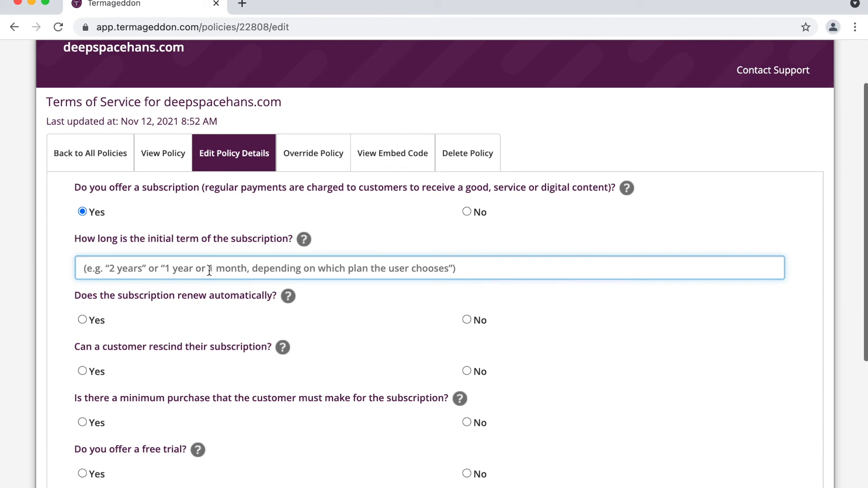
{"action": "type", "text": "1 month or 1 year"}
{"action": "scroll", "coordinate": [219, 243], "scroll_direction": "down", "scroll_amount": 2}
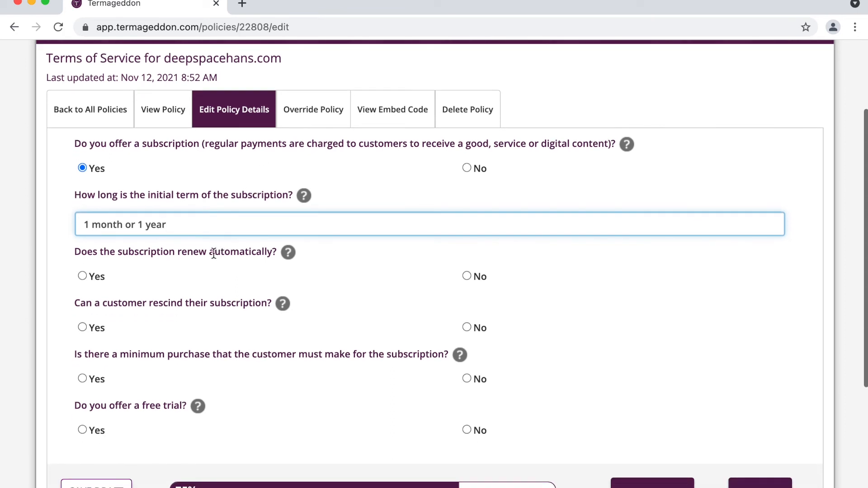
{"action": "scroll", "coordinate": [214, 253], "scroll_direction": "down", "scroll_amount": 2}
{"action": "left_click", "coordinate": [97, 229]}
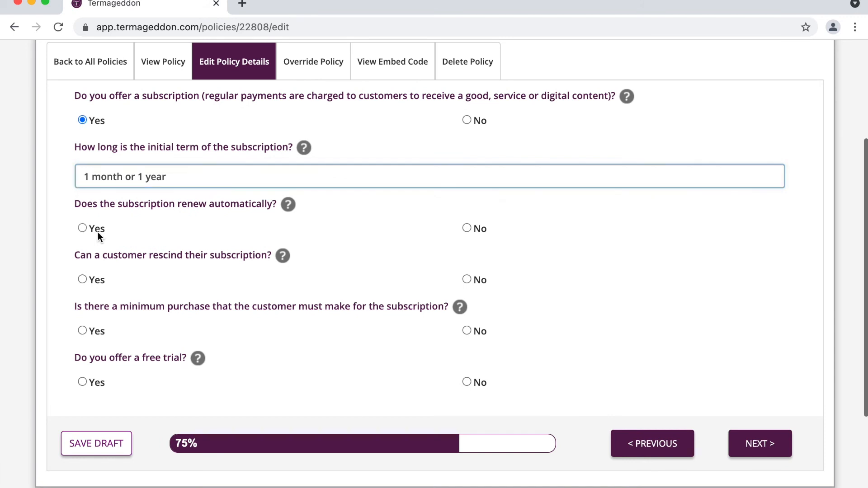
{"action": "left_click", "coordinate": [169, 289]}
{"action": "type", "text": "ev"}
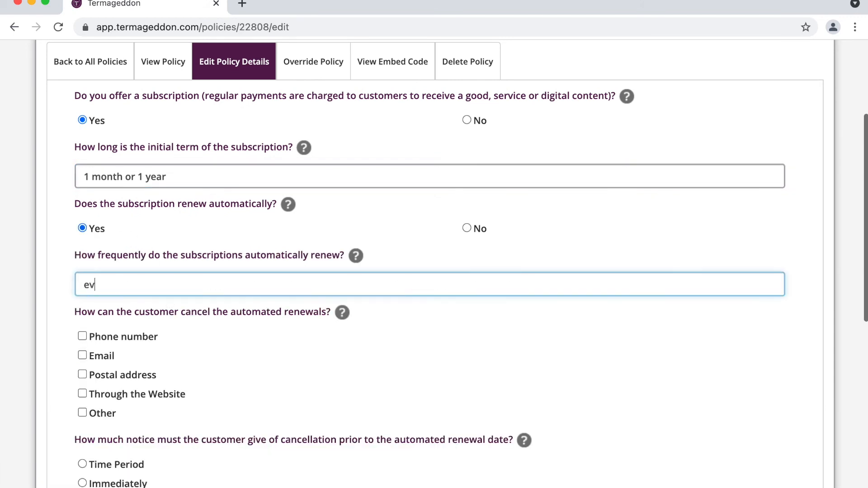
{"action": "type", "text": "ery 1 month or every 1 year"}
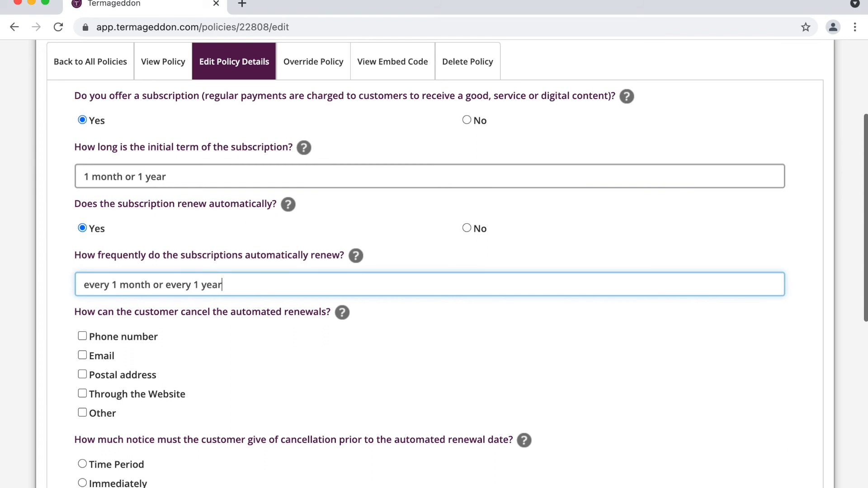
{"action": "type", "text": ", depending on y"}
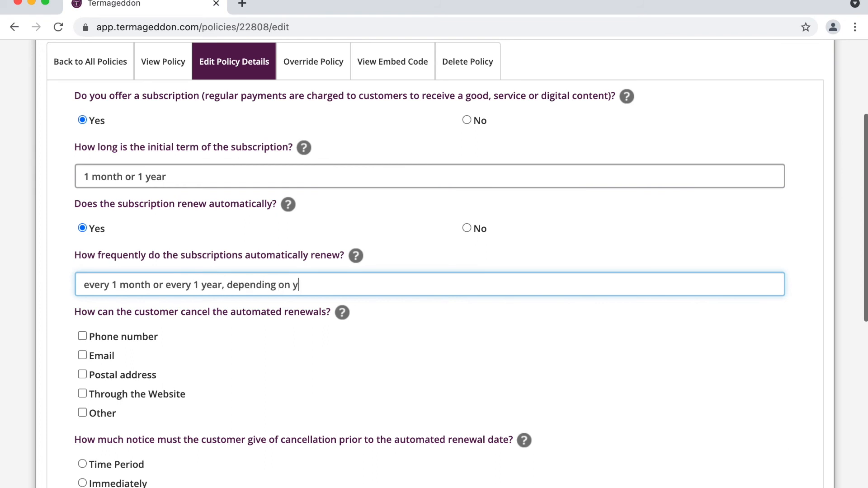
{"action": "type", "text": "our subscription lan"}
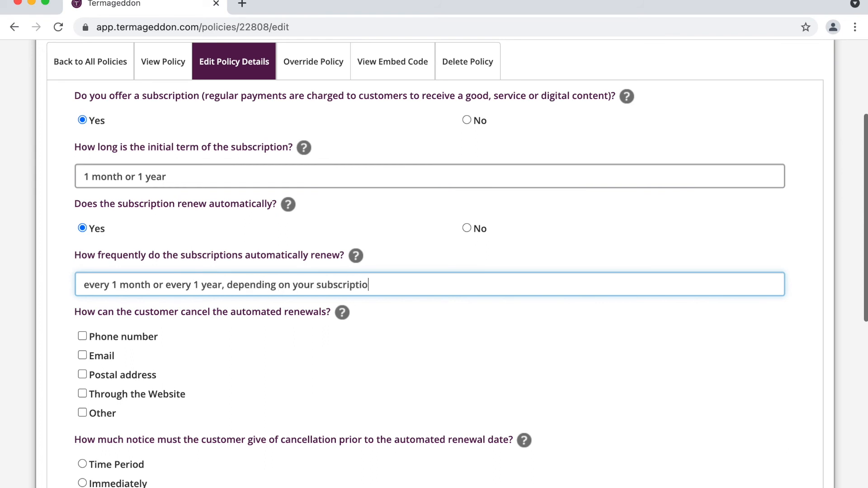
{"action": "key", "text": "BackSpace"}
{"action": "key", "text": "BackSpace"}
{"action": "key", "text": "BackSpace"}
{"action": "type", "text": "plan"}
- Allow cancelling renewals through the website or by email, filling in the business contact e-mail
{"action": "scroll", "coordinate": [167, 286], "scroll_direction": "down", "scroll_amount": 5}
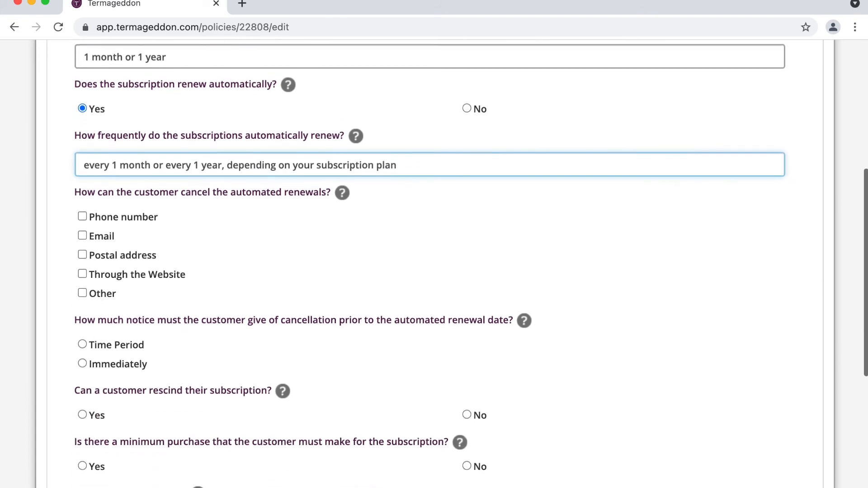
{"action": "left_click", "coordinate": [131, 269]}
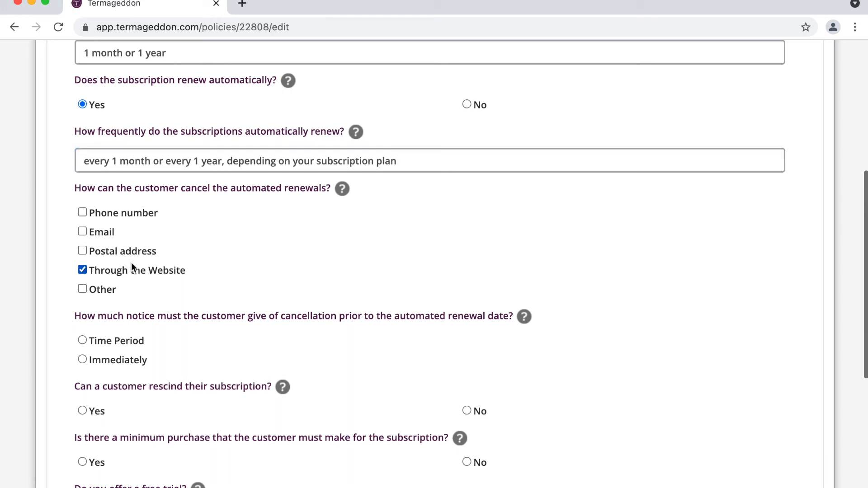
{"action": "left_click", "coordinate": [111, 234]}
{"action": "left_click", "coordinate": [115, 256]}
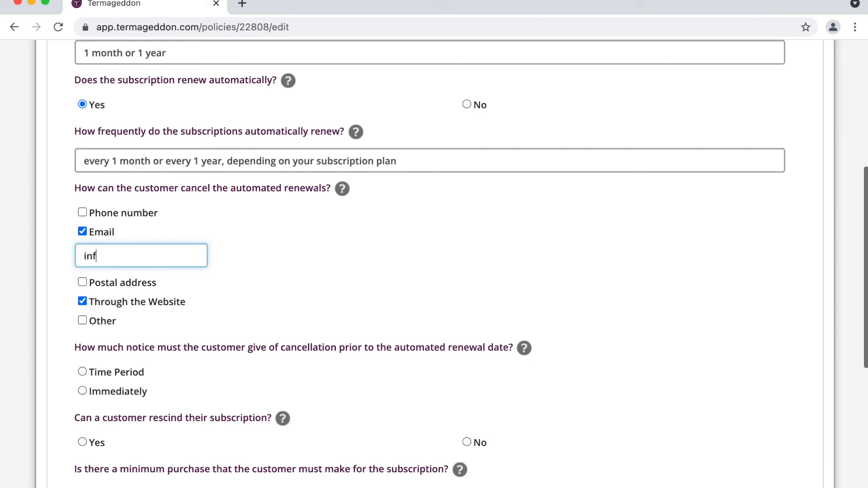
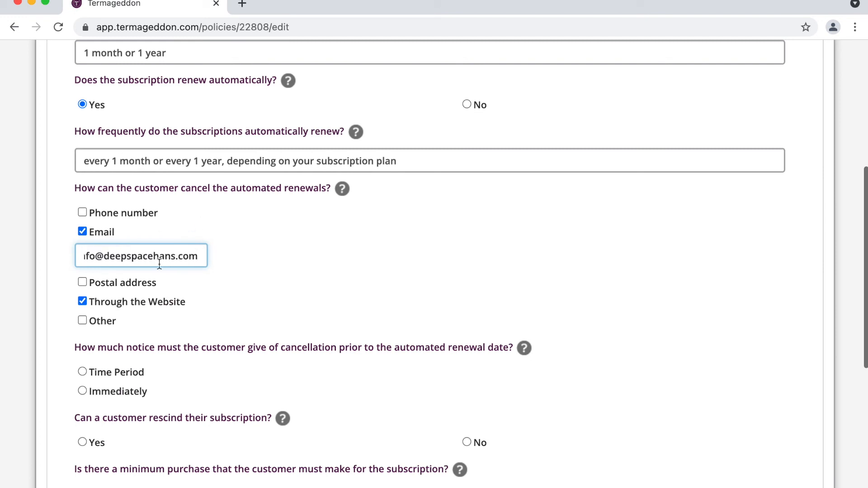
{"action": "scroll", "coordinate": [159, 264], "scroll_direction": "down", "scroll_amount": 3}
{"action": "scroll", "coordinate": [159, 264], "scroll_direction": "down", "scroll_amount": 2}
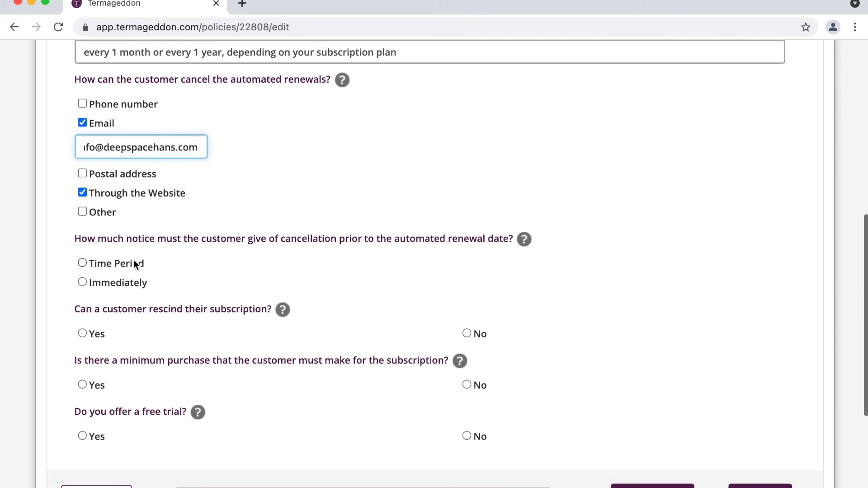
{"action": "scroll", "coordinate": [134, 264], "scroll_direction": "down", "scroll_amount": 1}
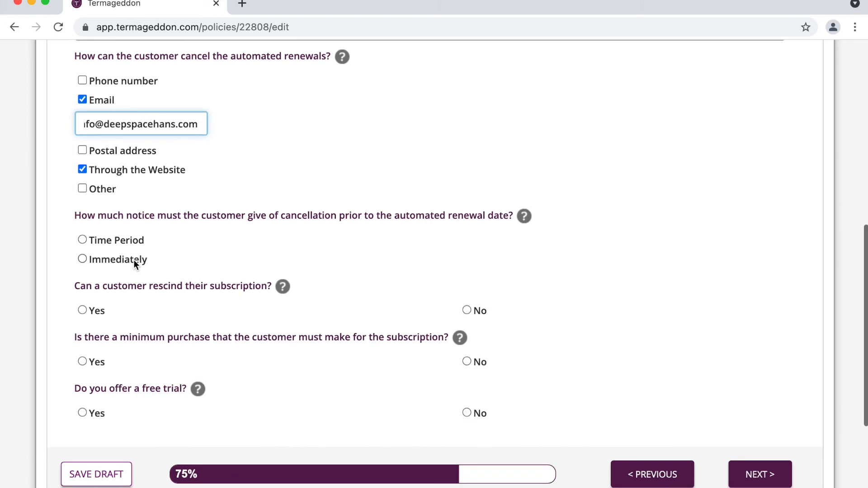
- Require a cancellation notice time period of 1 day
{"action": "left_click", "coordinate": [131, 242]}
{"action": "left_click", "coordinate": [141, 257]}
{"action": "type", "text": "1"}
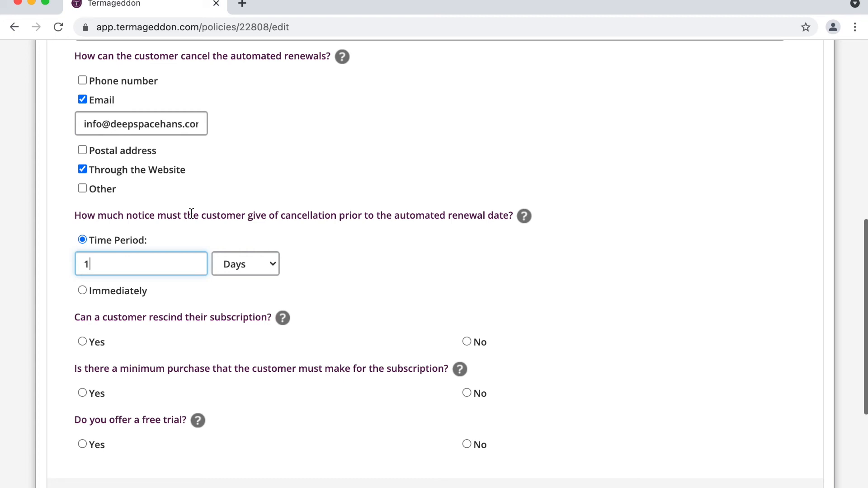
{"action": "scroll", "coordinate": [191, 214], "scroll_direction": "down", "scroll_amount": 1}
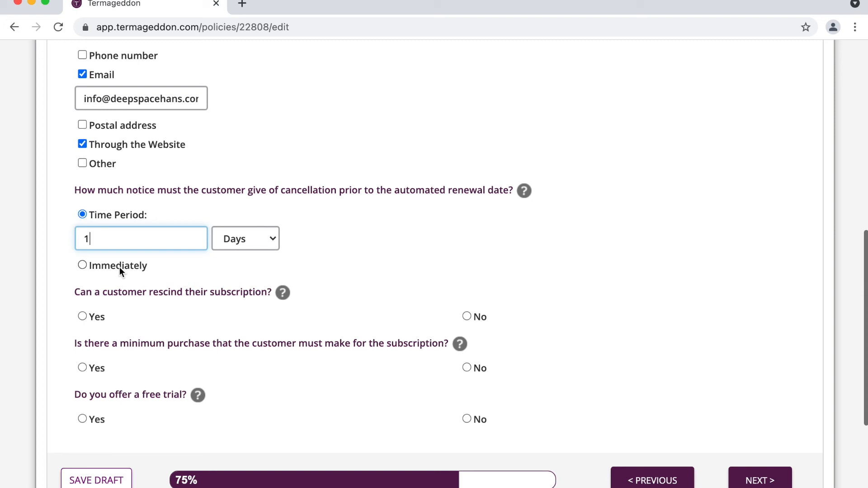
{"action": "scroll", "coordinate": [175, 249], "scroll_direction": "down", "scroll_amount": 2}
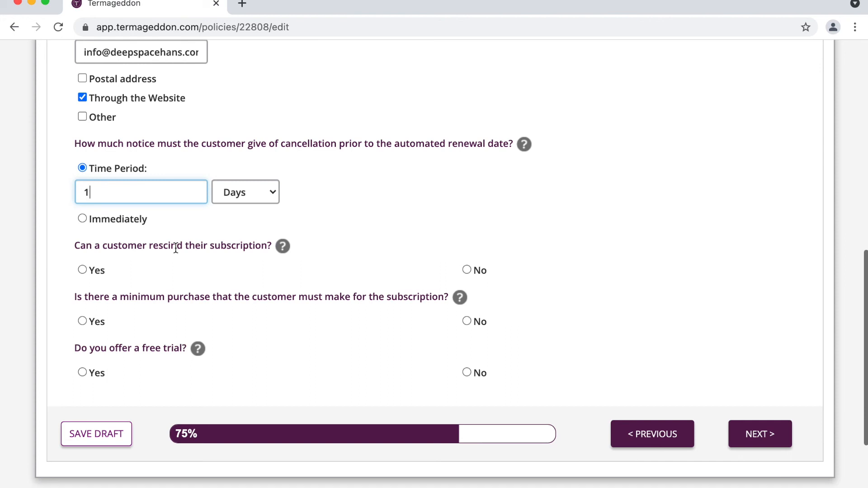
{"action": "scroll", "coordinate": [176, 248], "scroll_direction": "down", "scroll_amount": 2}
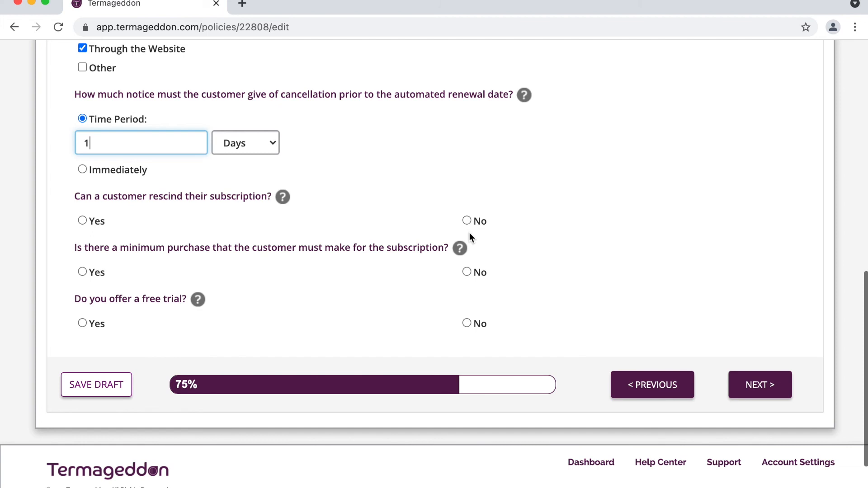
- Answer No to rescinding subscriptions and offering a free trial, then continue to the next page
{"action": "left_click", "coordinate": [479, 219]}
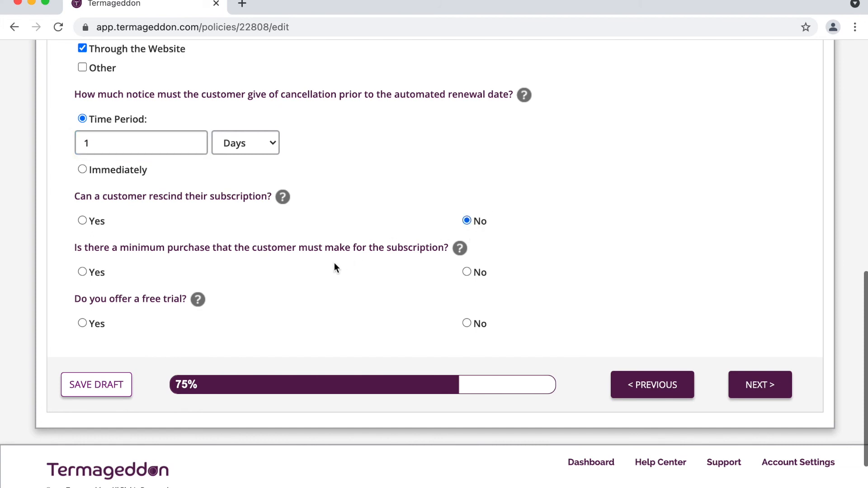
{"action": "triple_click", "coordinate": [171, 200]}
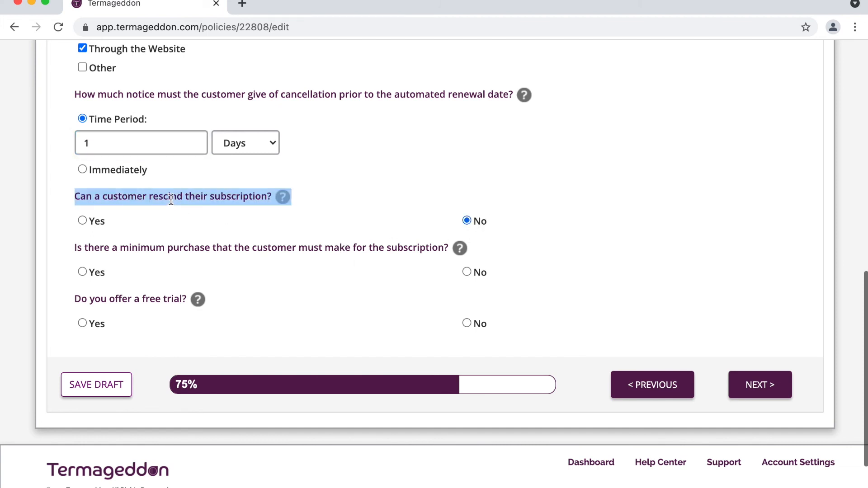
{"action": "scroll", "coordinate": [171, 201], "scroll_direction": "down", "scroll_amount": 1}
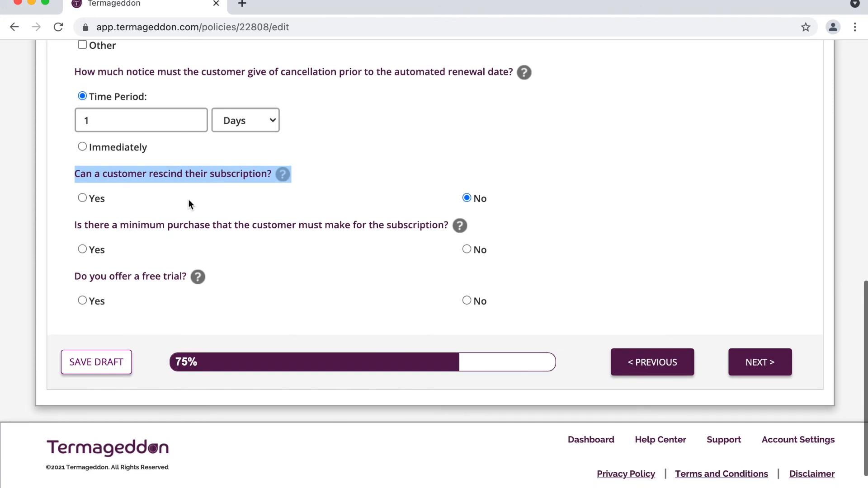
{"action": "scroll", "coordinate": [203, 212], "scroll_direction": "down", "scroll_amount": 1}
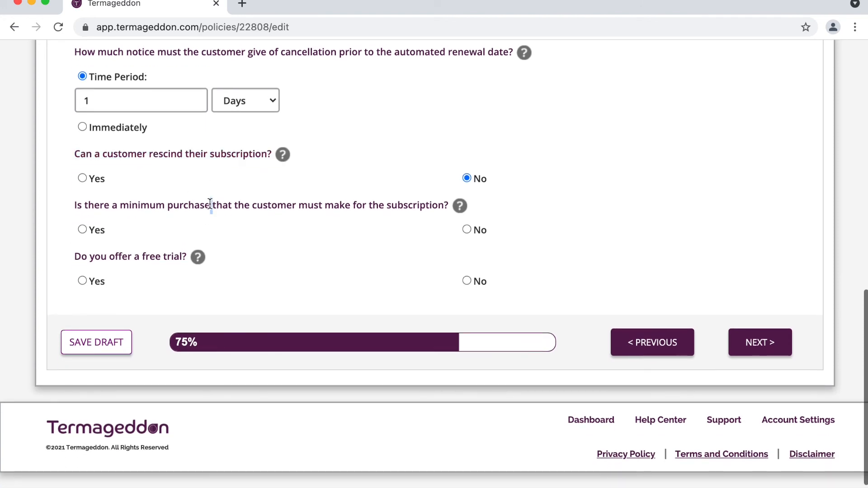
{"action": "triple_click", "coordinate": [211, 204]}
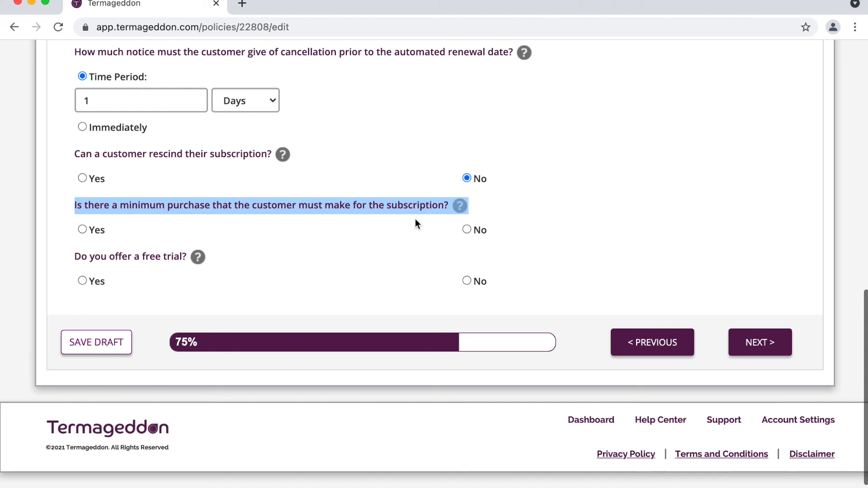
{"action": "left_click", "coordinate": [125, 262]}
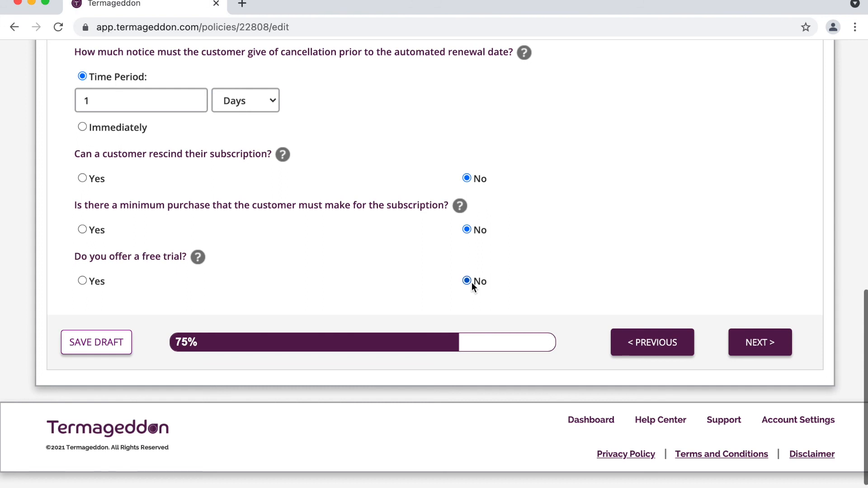
{"action": "left_click", "coordinate": [751, 347]}
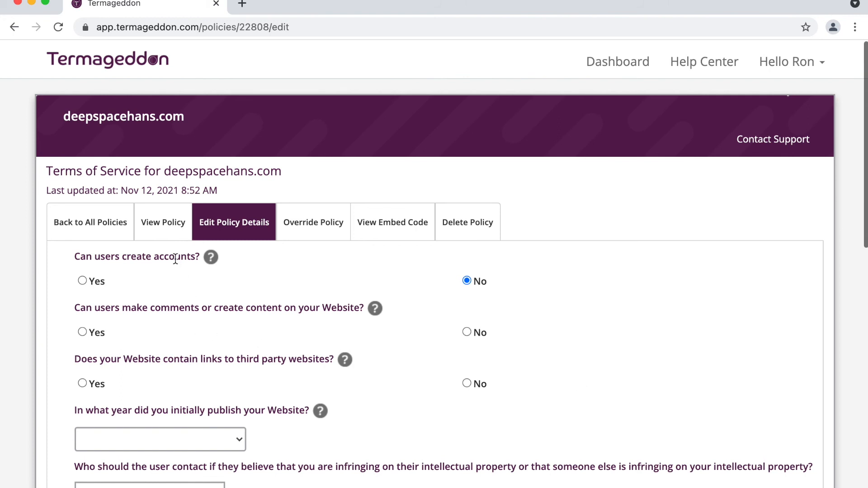
- Allow user accounts terminable by contacting us or via the website, and allow user content with prohibitions
{"action": "left_click", "coordinate": [93, 282]}
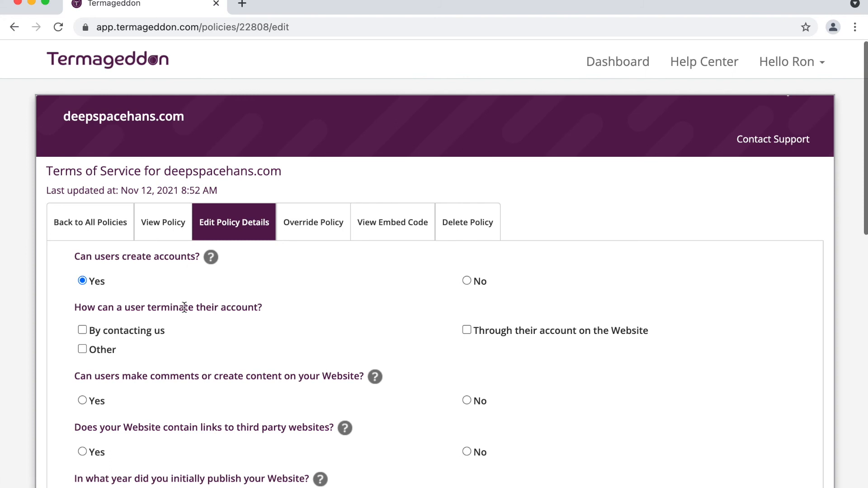
{"action": "left_click", "coordinate": [145, 330]}
{"action": "left_click", "coordinate": [541, 332]}
{"action": "scroll", "coordinate": [230, 305], "scroll_direction": "down", "scroll_amount": 1}
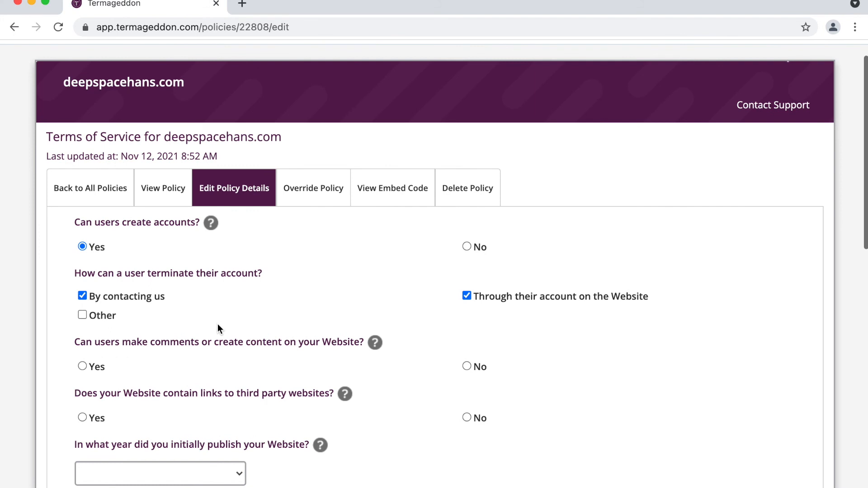
{"action": "scroll", "coordinate": [218, 326], "scroll_direction": "down", "scroll_amount": 3}
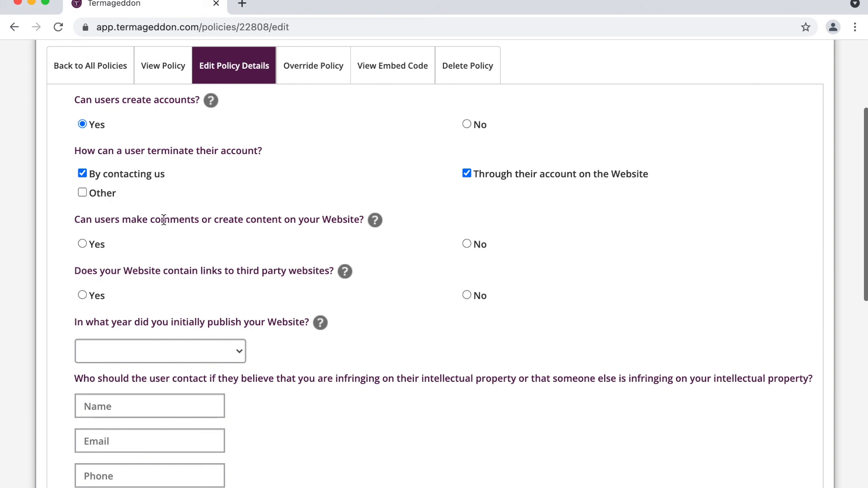
{"action": "left_click", "coordinate": [86, 246]}
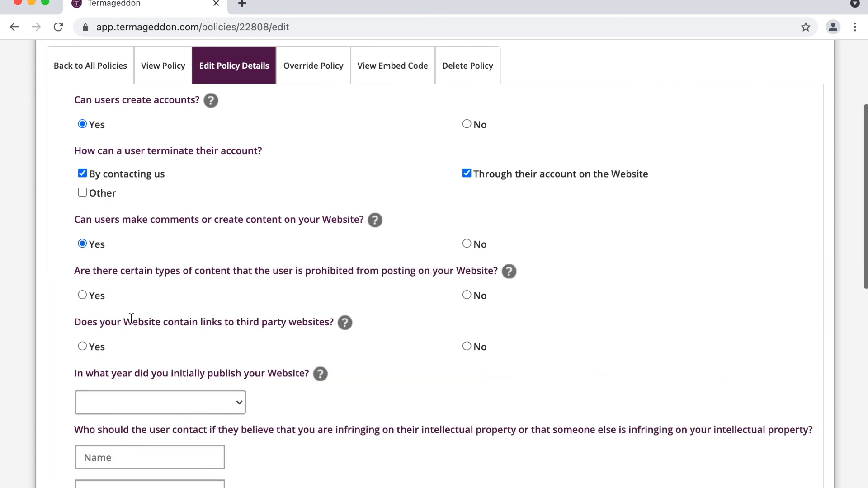
{"action": "left_click", "coordinate": [83, 296]}
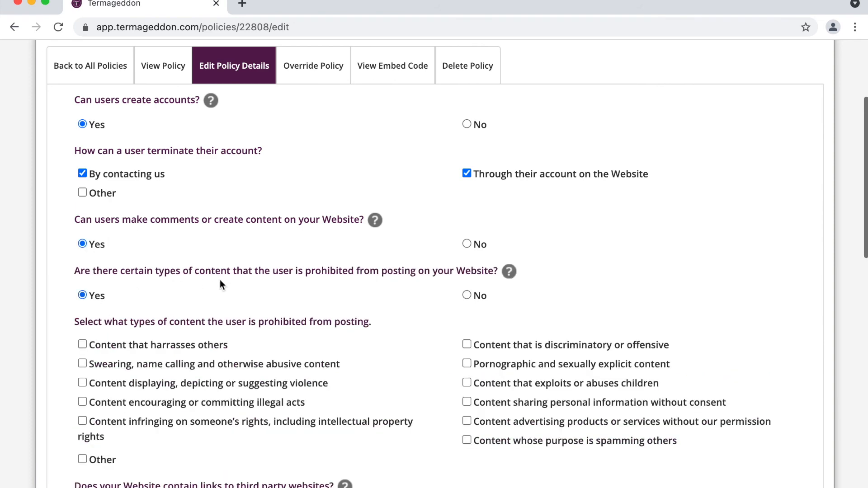
- Prohibit harassment, swearing, violence, illegal acts, infringement, discrimination, pornography, child exploitation, personal data, spam and advertising
{"action": "scroll", "coordinate": [220, 280], "scroll_direction": "down", "scroll_amount": 1}
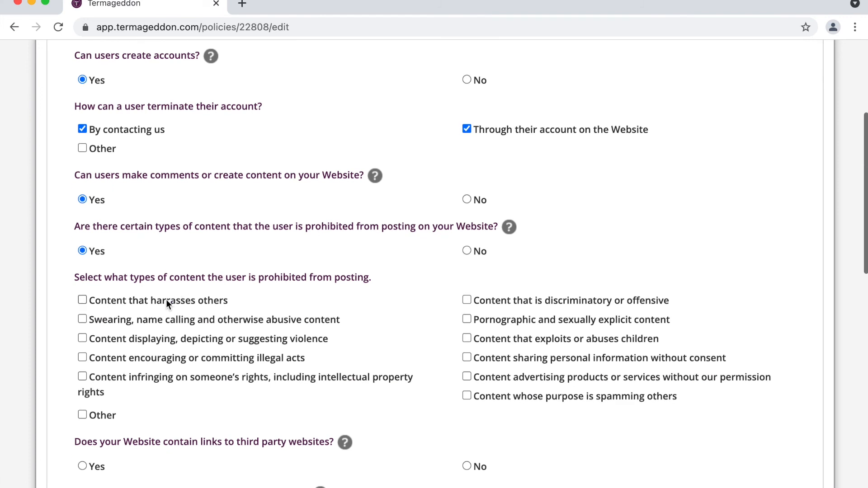
{"action": "double_click", "coordinate": [175, 178]}
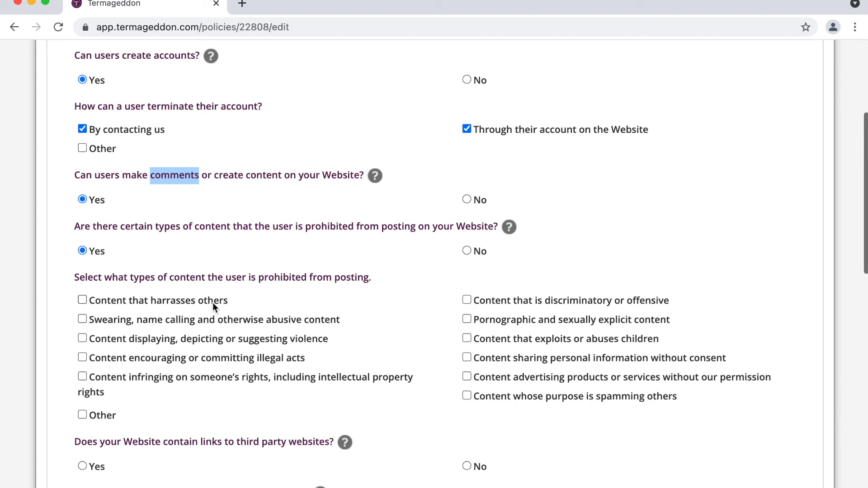
{"action": "left_click", "coordinate": [204, 275]}
{"action": "left_click", "coordinate": [179, 296]}
{"action": "left_click", "coordinate": [173, 323]}
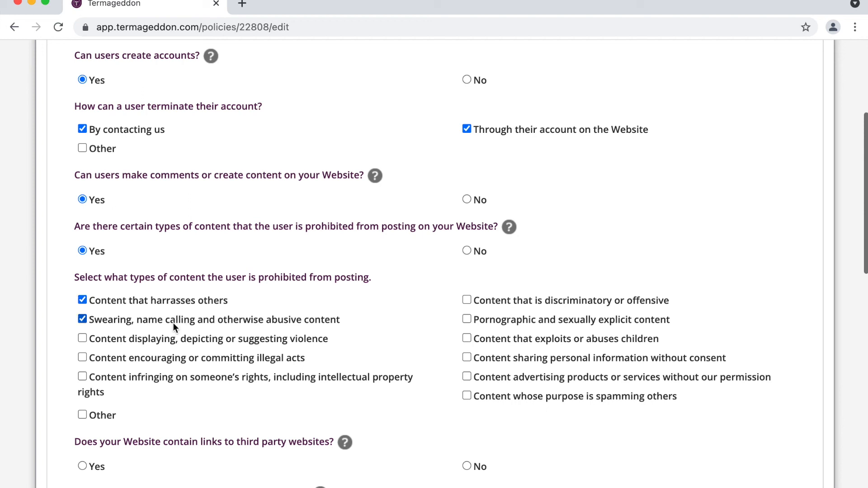
{"action": "left_click", "coordinate": [173, 339]}
{"action": "left_click", "coordinate": [173, 357]}
{"action": "left_click", "coordinate": [177, 378]}
{"action": "left_click", "coordinate": [511, 299]}
{"action": "left_click", "coordinate": [510, 319]}
{"action": "left_click", "coordinate": [507, 339]}
{"action": "left_click", "coordinate": [504, 354]}
{"action": "left_click", "coordinate": [511, 396]}
{"action": "left_click", "coordinate": [521, 379]}
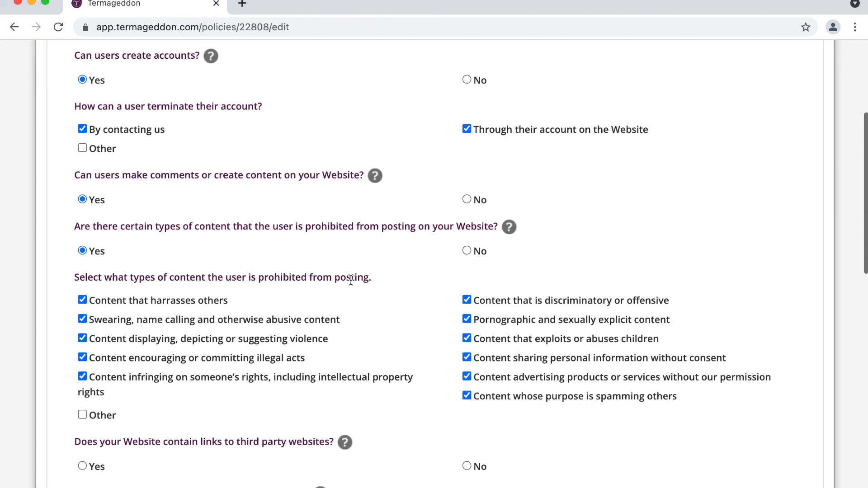
- Answer Yes to linking to third-party websites and set the initial publication year to 2021
{"action": "scroll", "coordinate": [350, 280], "scroll_direction": "down", "scroll_amount": 5}
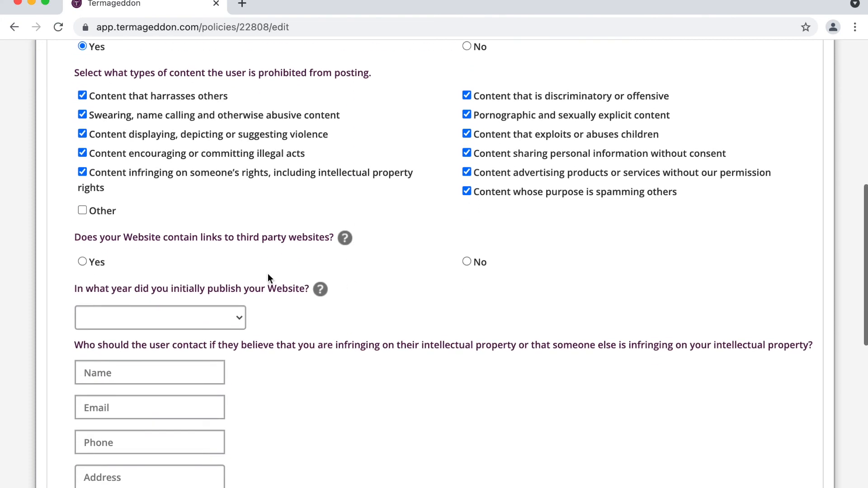
{"action": "triple_click", "coordinate": [229, 239]}
{"action": "left_click", "coordinate": [88, 264]}
{"action": "left_click", "coordinate": [83, 262]}
{"action": "scroll", "coordinate": [236, 238], "scroll_direction": "down", "scroll_amount": 2}
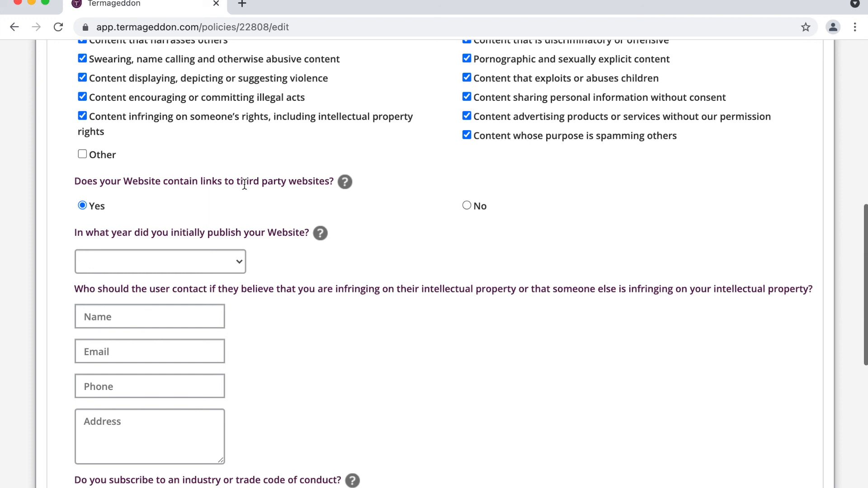
{"action": "scroll", "coordinate": [244, 183], "scroll_direction": "down", "scroll_amount": 2}
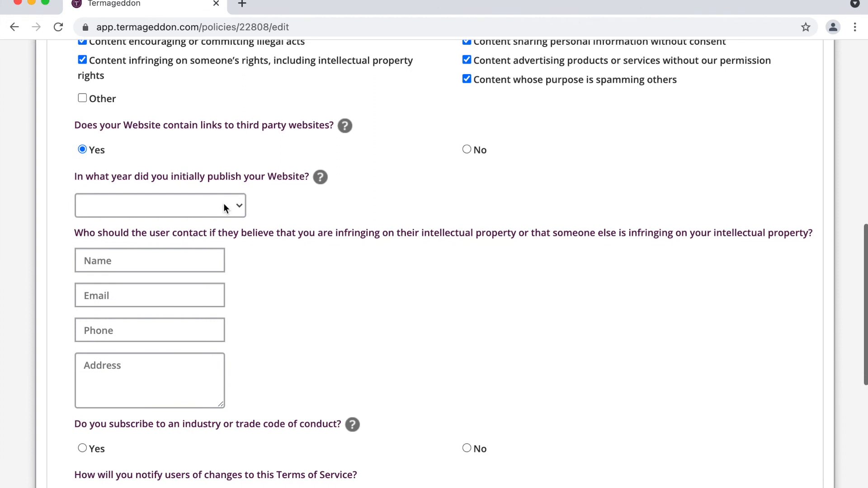
{"action": "left_click", "coordinate": [227, 205]}
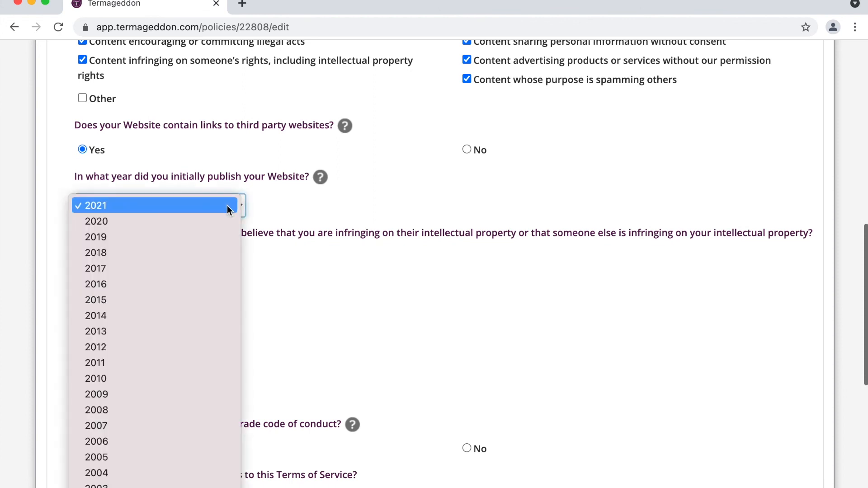
{"action": "left_click", "coordinate": [229, 206]}
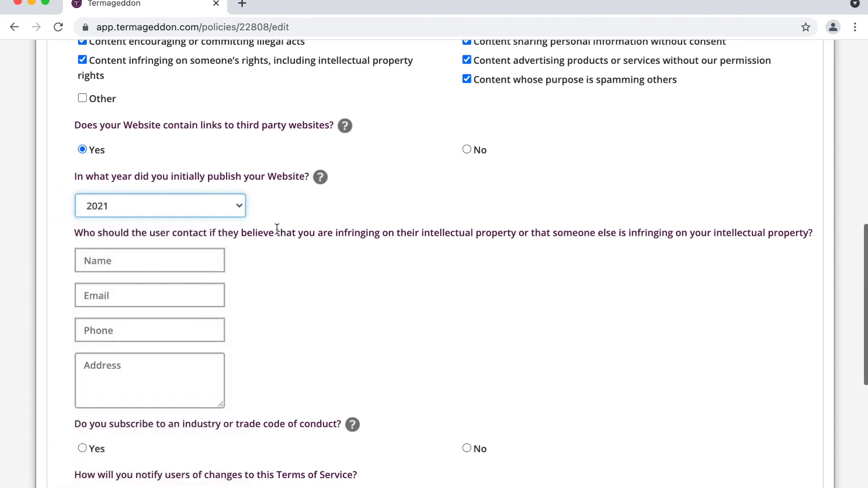
{"action": "scroll", "coordinate": [277, 229], "scroll_direction": "down", "scroll_amount": 1}
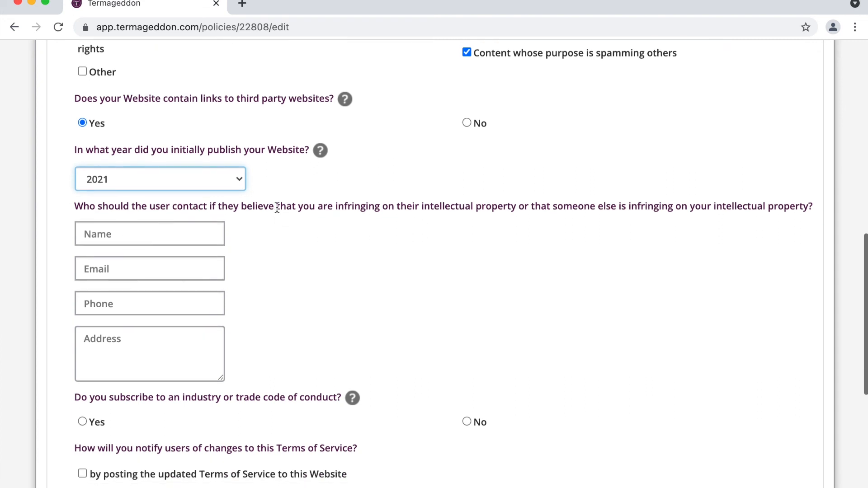
- Enter the intellectual property contact's full name and e-mail address
{"action": "triple_click", "coordinate": [277, 208]}
{"action": "left_click", "coordinate": [299, 220]}
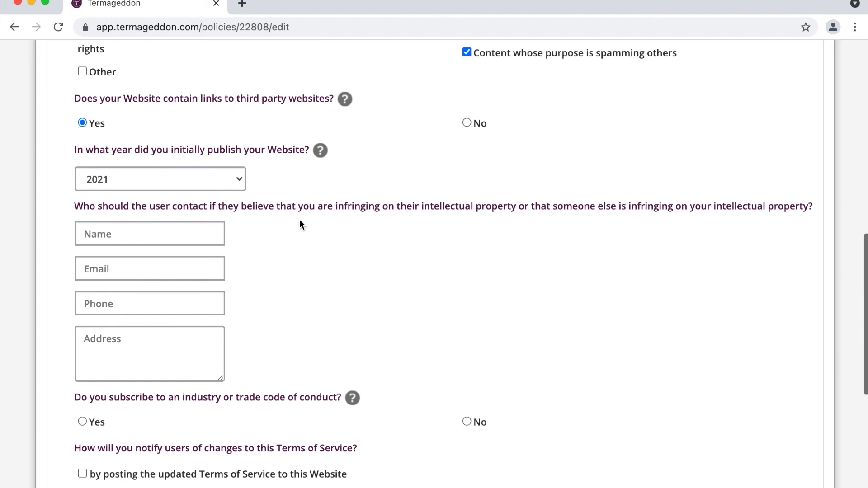
{"action": "left_click", "coordinate": [199, 226]}
{"action": "type", "text": "Ron Swanson"}
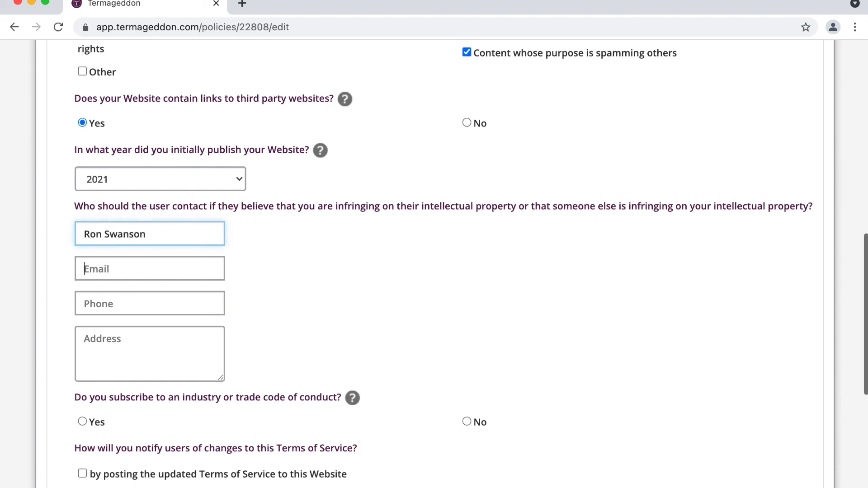
{"action": "key", "text": "Tab"}
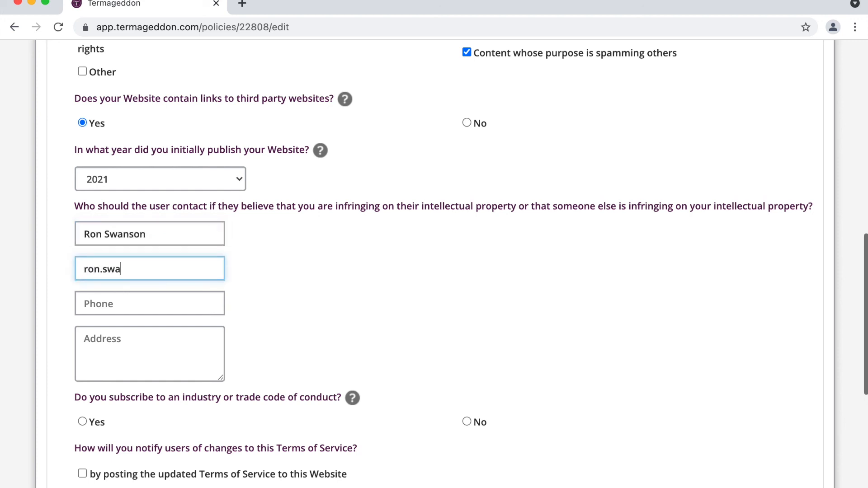
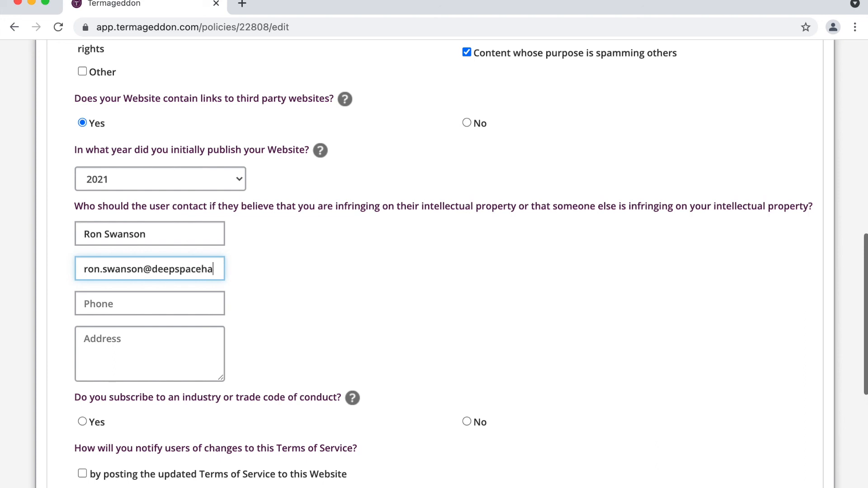
- Fill in the contact's phone number and postal address
{"action": "key", "text": "Tab"}
{"action": "type", "text": "5555"}
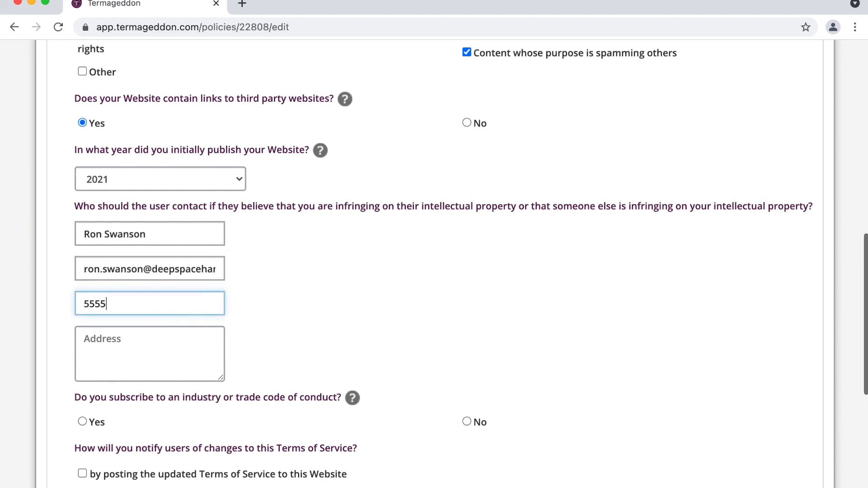
{"action": "key", "text": "BackSpace"}
{"action": "type", "text": "-555-5555"}
{"action": "key", "text": "Tab"}
{"action": "type", "text": "123 Fake St Chicago"}
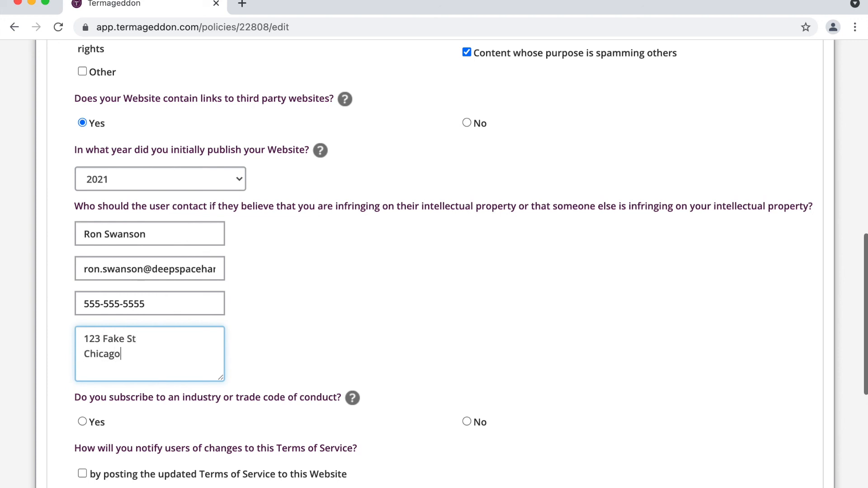
{"action": "type", "text": ", IL 60606"}
- Try replacing the address with 'n/a', then undo to keep the full address
{"action": "left_click_drag", "start_coordinate": [235, 379], "coordinate": [60, 205]}
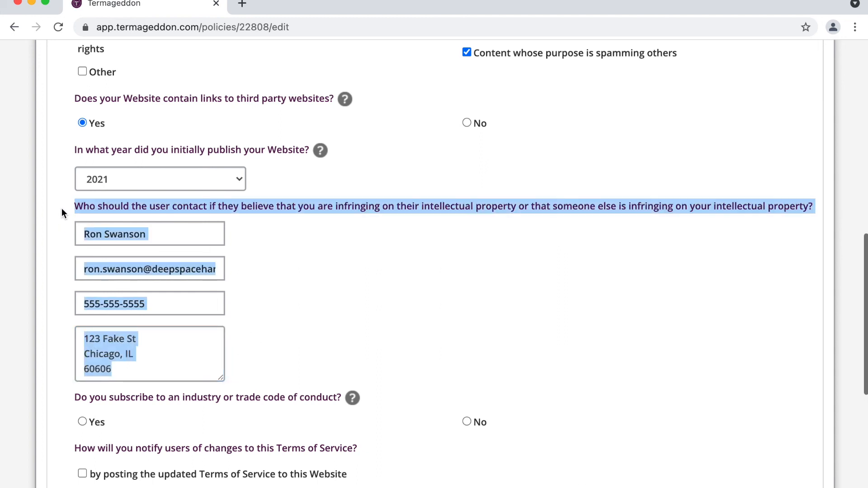
{"action": "left_click", "coordinate": [64, 206]}
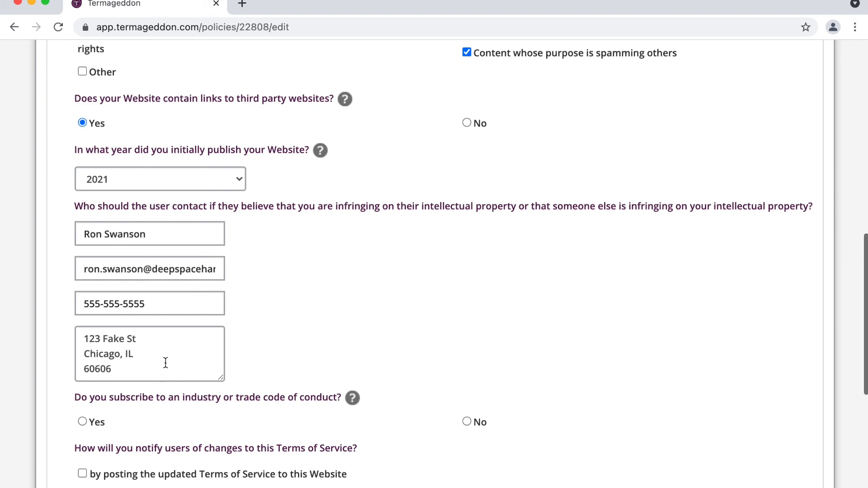
{"action": "left_click_drag", "start_coordinate": [159, 372], "coordinate": [63, 341]}
{"action": "type", "text": "n/a"}
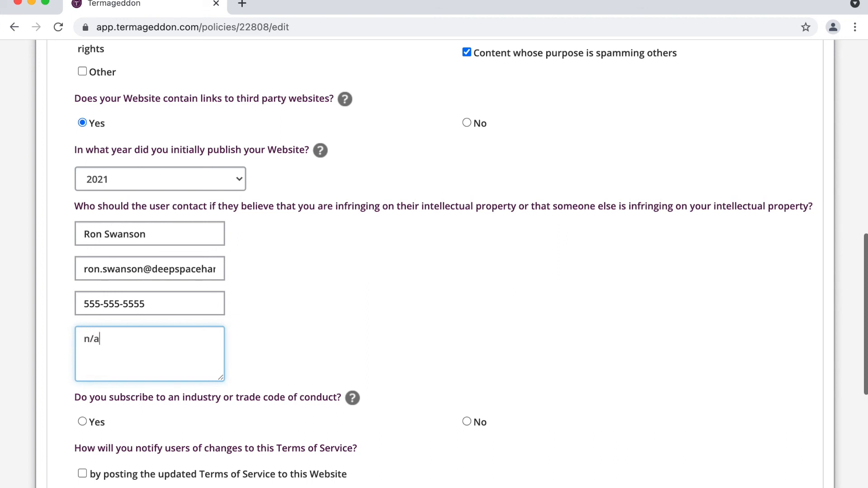
{"action": "key", "text": "super+z"}
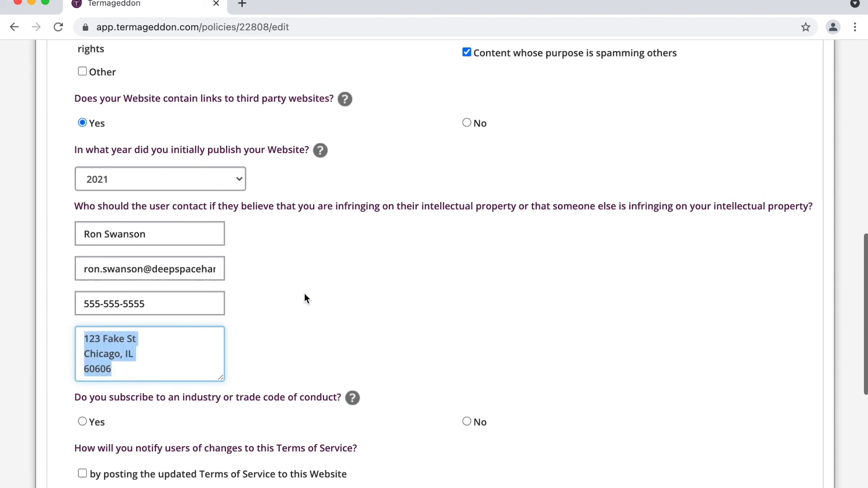
- Scroll down to the code-of-conduct question and answer No
{"action": "scroll", "coordinate": [306, 299], "scroll_direction": "down", "scroll_amount": 2}
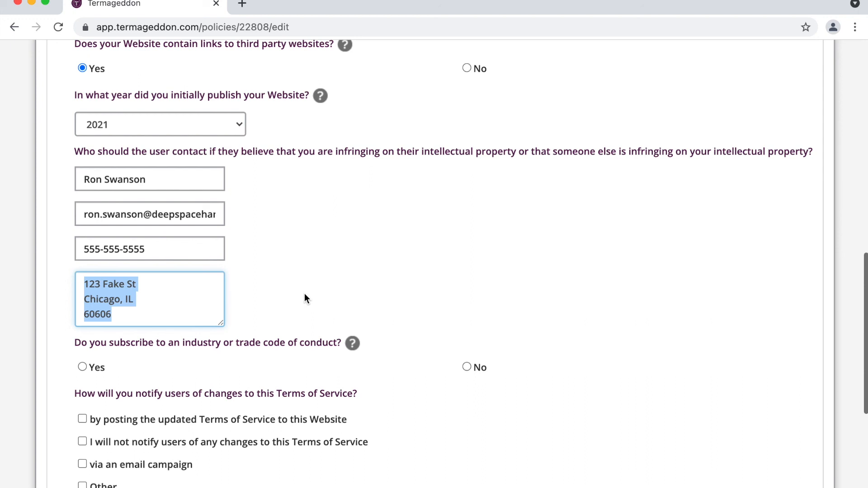
{"action": "scroll", "coordinate": [304, 294], "scroll_direction": "down", "scroll_amount": 1}
{"action": "left_click", "coordinate": [282, 310]}
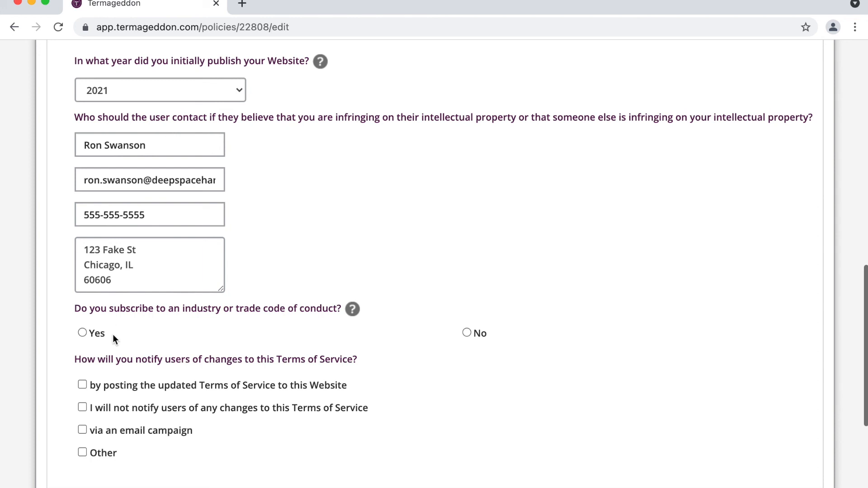
{"action": "scroll", "coordinate": [267, 321], "scroll_direction": "down", "scroll_amount": 1}
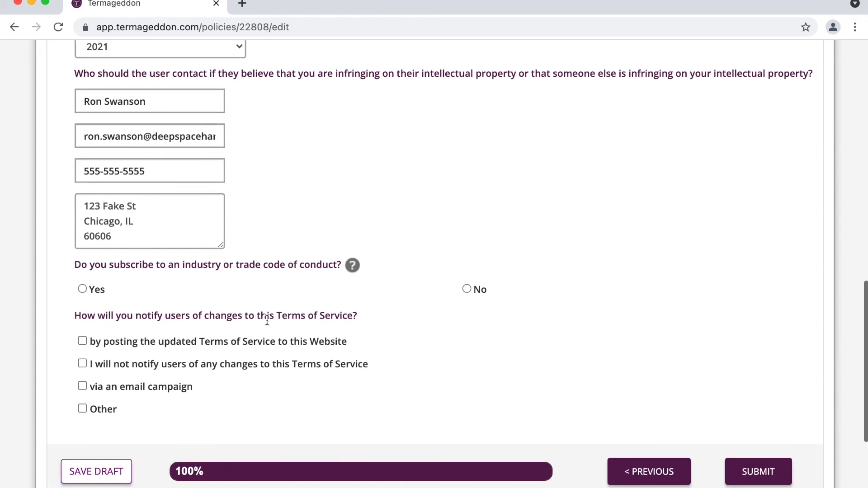
{"action": "left_click", "coordinate": [466, 289]}
- Check the Yes option's code-of-conduct title and URL fields, then switch back to No
{"action": "left_click", "coordinate": [96, 291]}
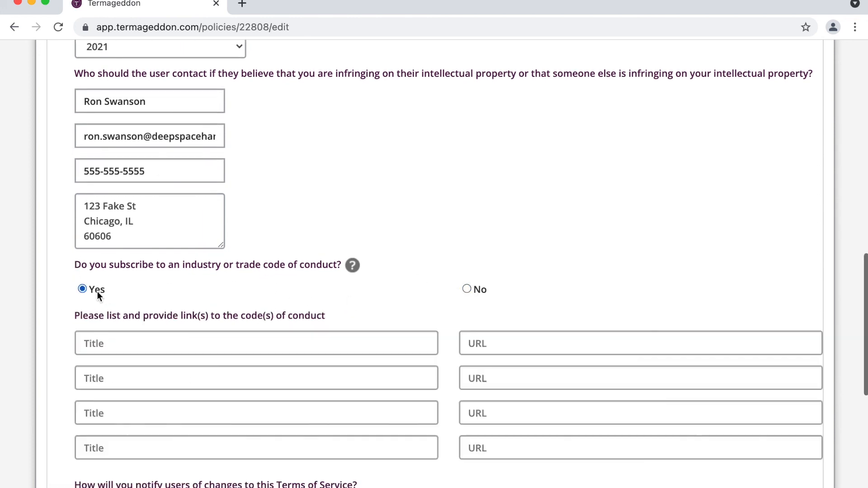
{"action": "left_click", "coordinate": [231, 340]}
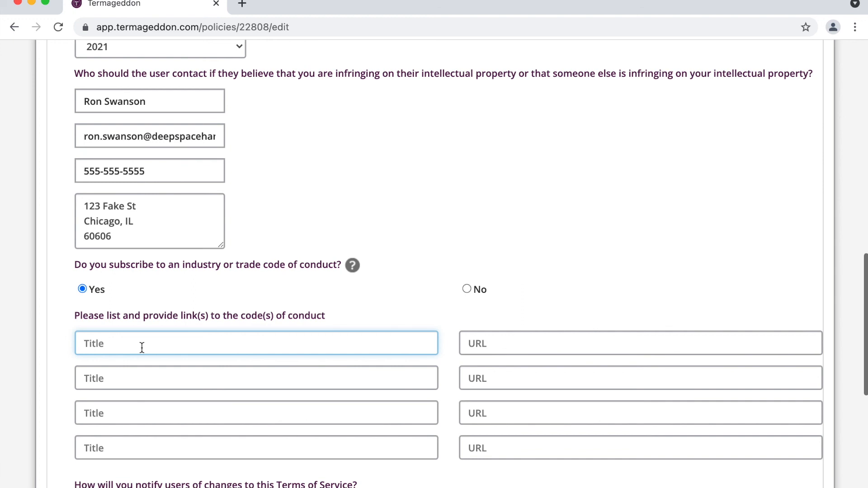
{"action": "left_click", "coordinate": [523, 351]}
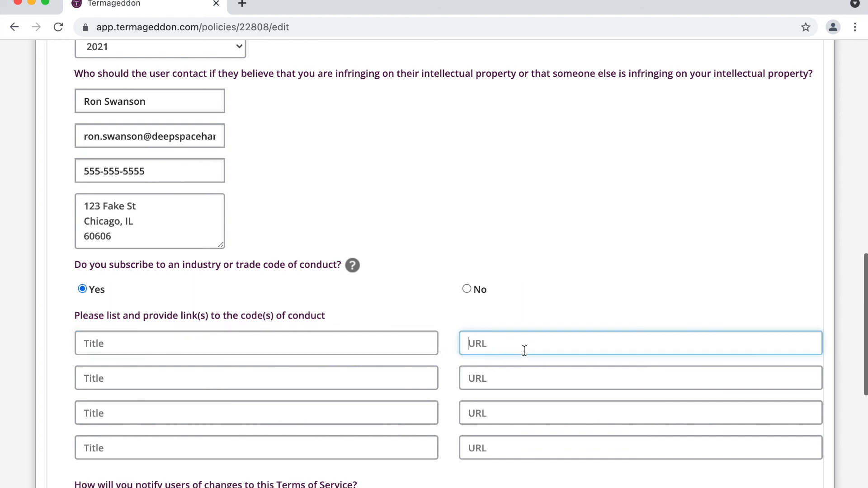
{"action": "left_click", "coordinate": [472, 291]}
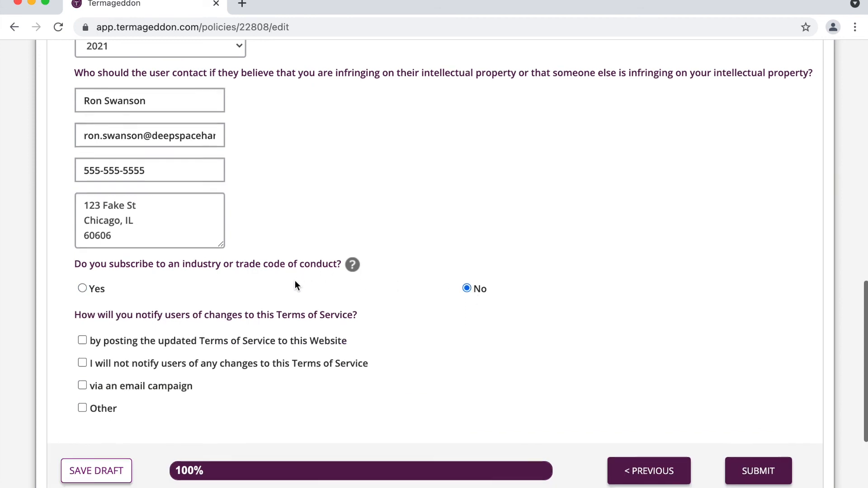
{"action": "scroll", "coordinate": [294, 285], "scroll_direction": "down", "scroll_amount": 3}
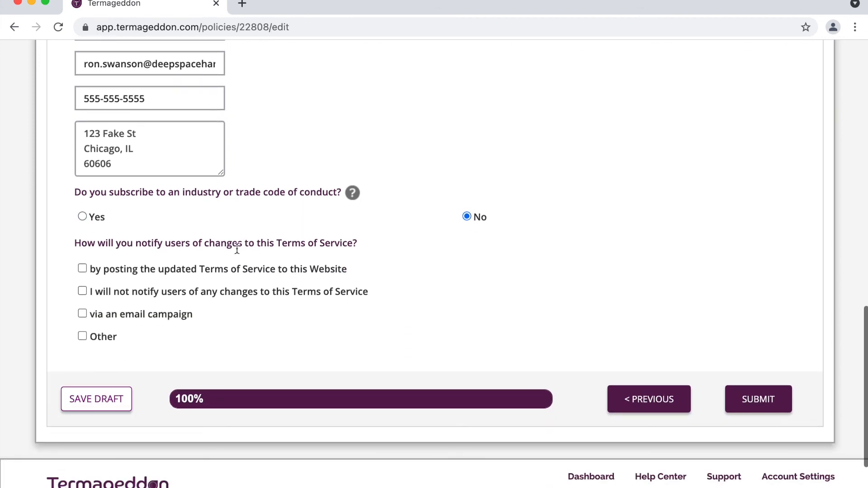
- Notify users by posting the updated Terms of Service on the website, with no prior notice
{"action": "triple_click", "coordinate": [237, 245]}
{"action": "left_click", "coordinate": [320, 245]}
{"action": "left_click", "coordinate": [257, 271]}
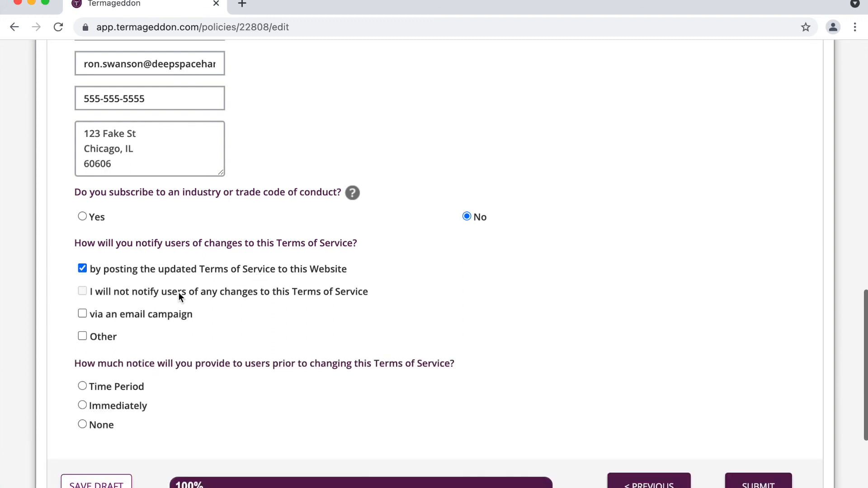
{"action": "scroll", "coordinate": [162, 306], "scroll_direction": "down", "scroll_amount": 2}
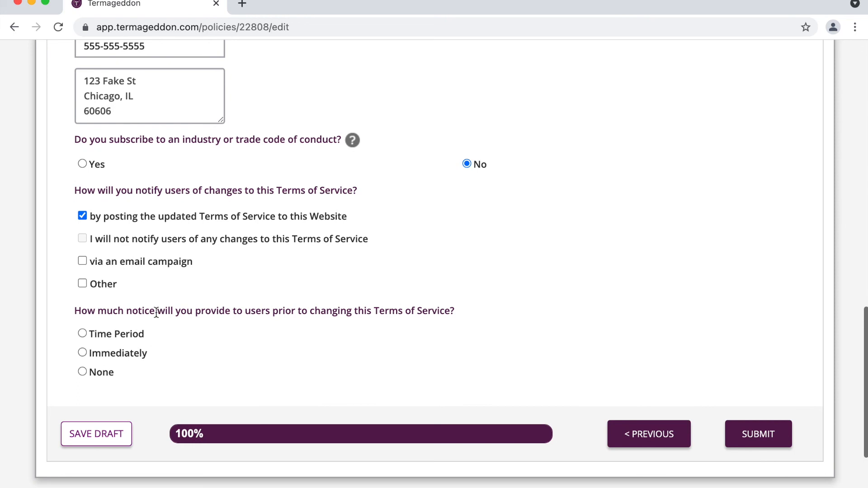
{"action": "left_click", "coordinate": [109, 375]}
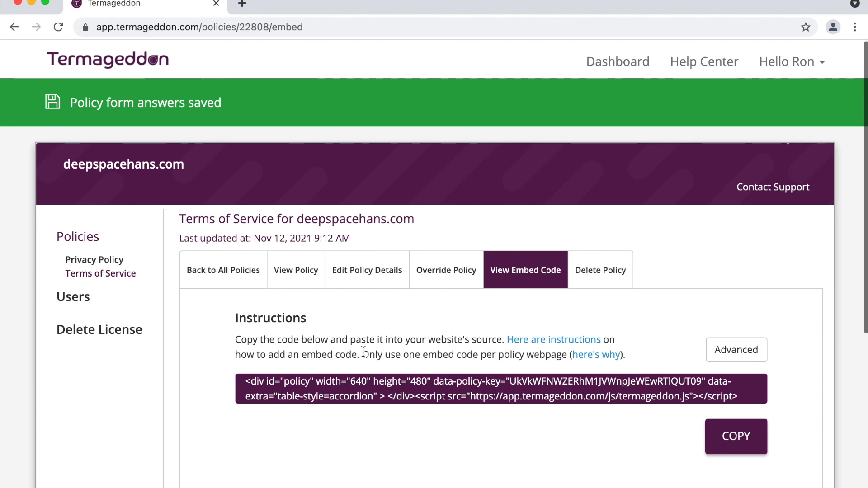
{"action": "left_click_drag", "start_coordinate": [363, 353], "coordinate": [522, 356]}
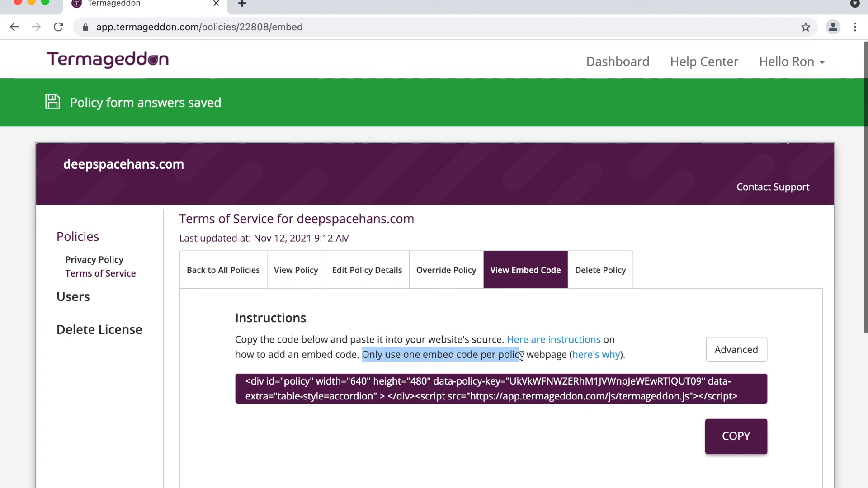
{"action": "left_click_drag", "start_coordinate": [565, 357], "coordinate": [544, 358]}
{"action": "left_click", "coordinate": [543, 358]}
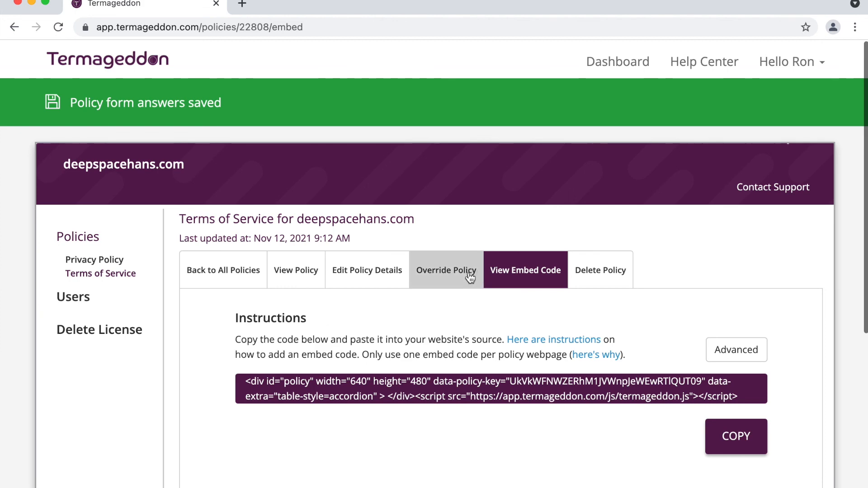
- Open the Override Policy editor and scroll through the Intro, Pricing and Purchases sections
{"action": "left_click", "coordinate": [437, 271]}
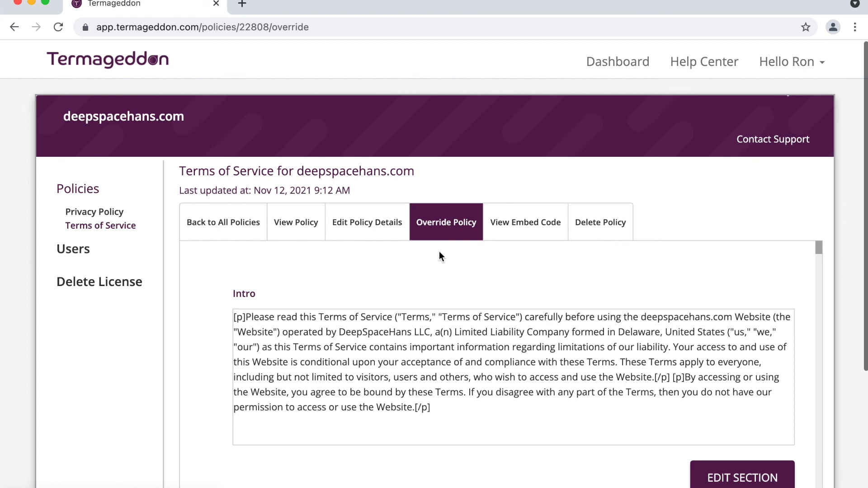
{"action": "scroll", "coordinate": [435, 267], "scroll_direction": "down", "scroll_amount": 2}
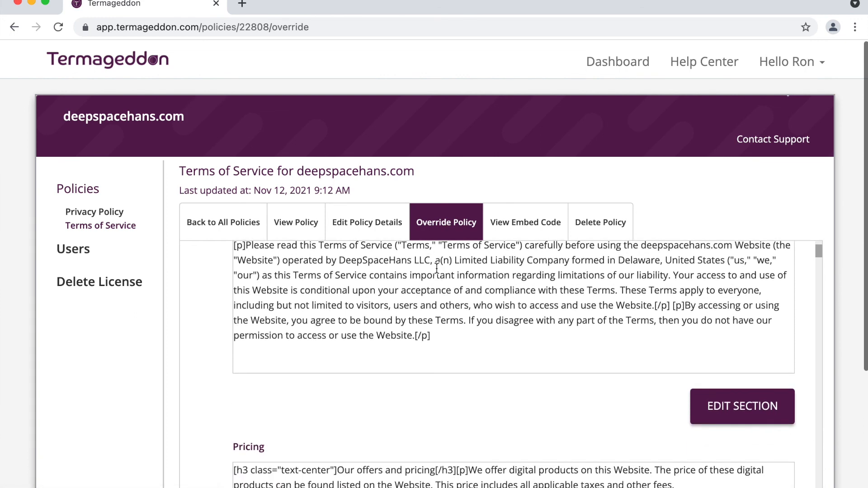
{"action": "scroll", "coordinate": [461, 403], "scroll_direction": "down", "scroll_amount": 5}
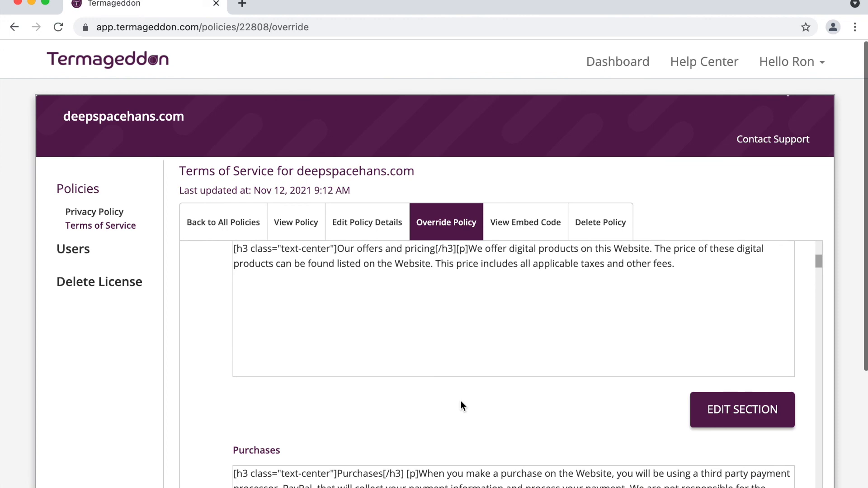
{"action": "scroll", "coordinate": [460, 401], "scroll_direction": "up", "scroll_amount": 6}
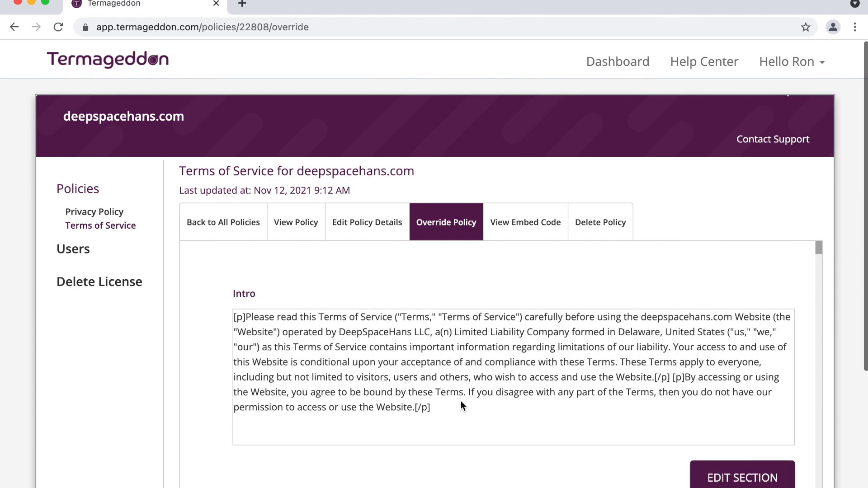
{"action": "scroll", "coordinate": [460, 400], "scroll_direction": "down", "scroll_amount": 1}
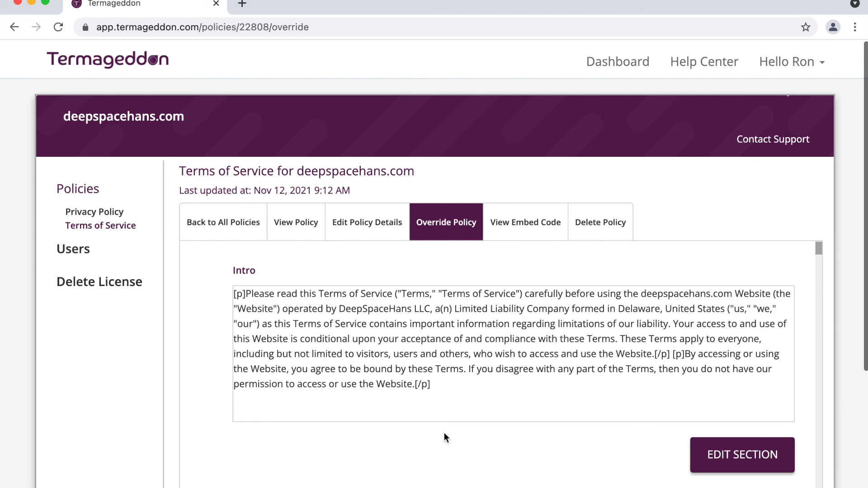
{"action": "scroll", "coordinate": [436, 445], "scroll_direction": "up", "scroll_amount": 1}
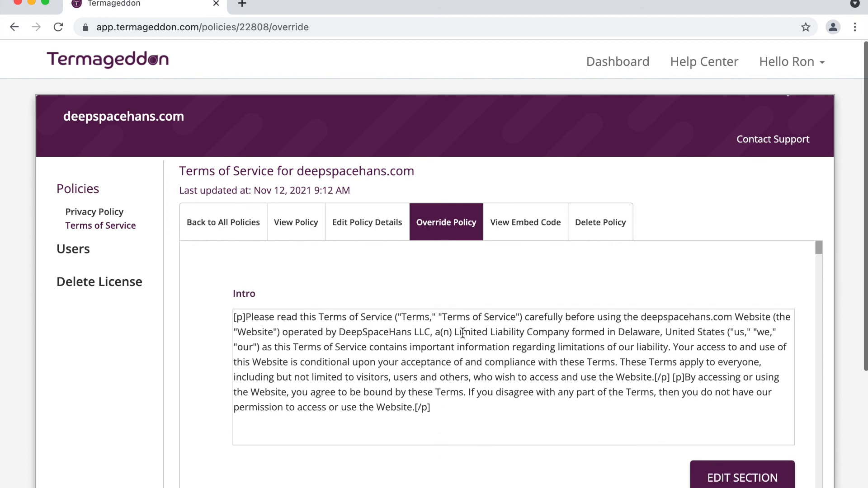